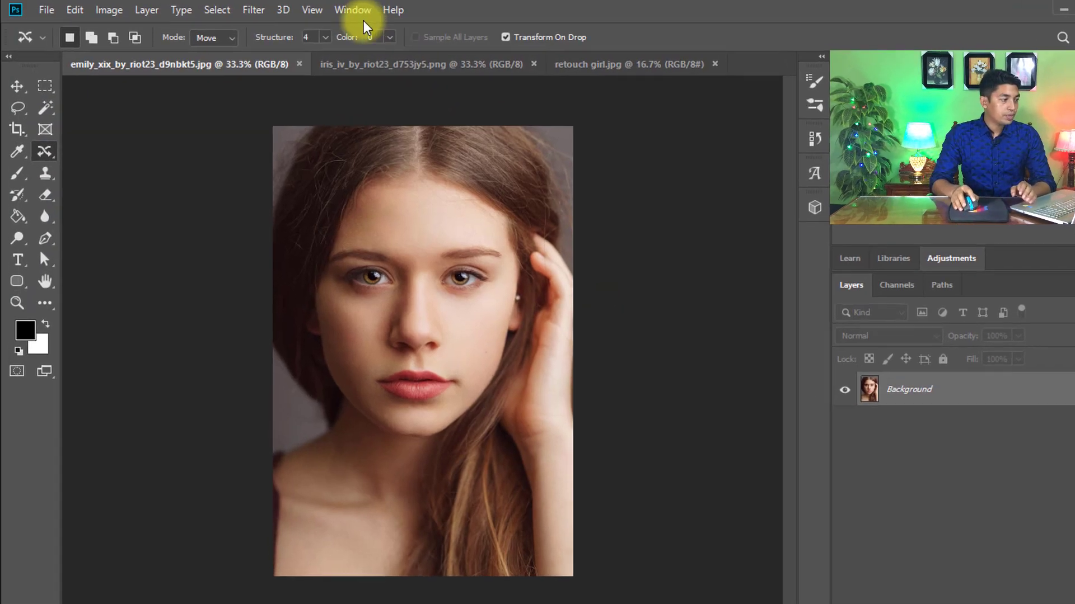
Step: Show the Actions panel and load the 10 Premium Magic Retouch Pack by Shazim Creations action file
{"action": "left_click", "coordinate": [334, 10]}
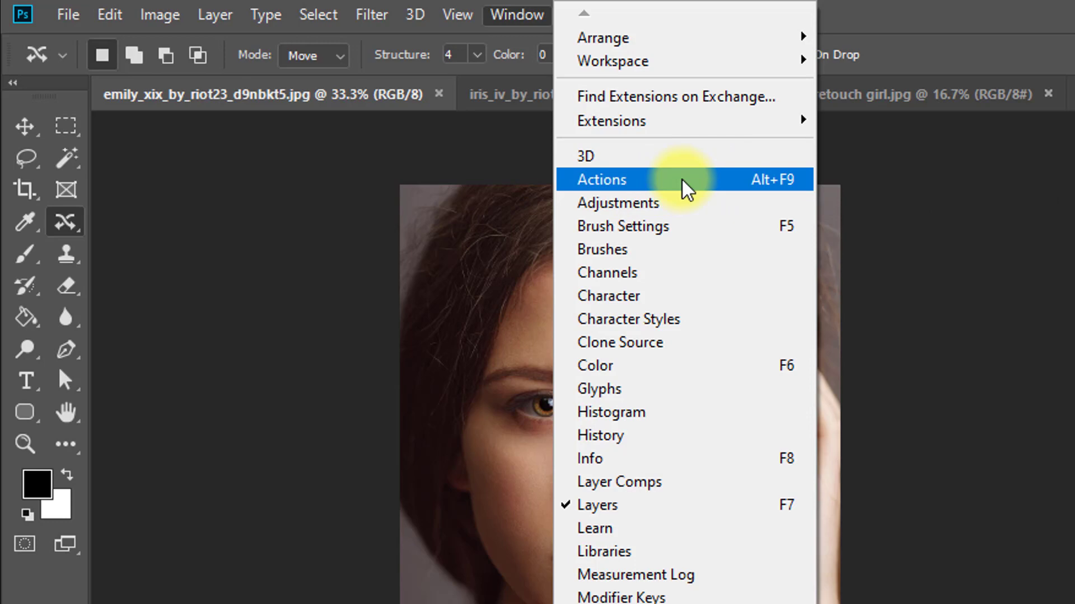
{"action": "left_click", "coordinate": [623, 178]}
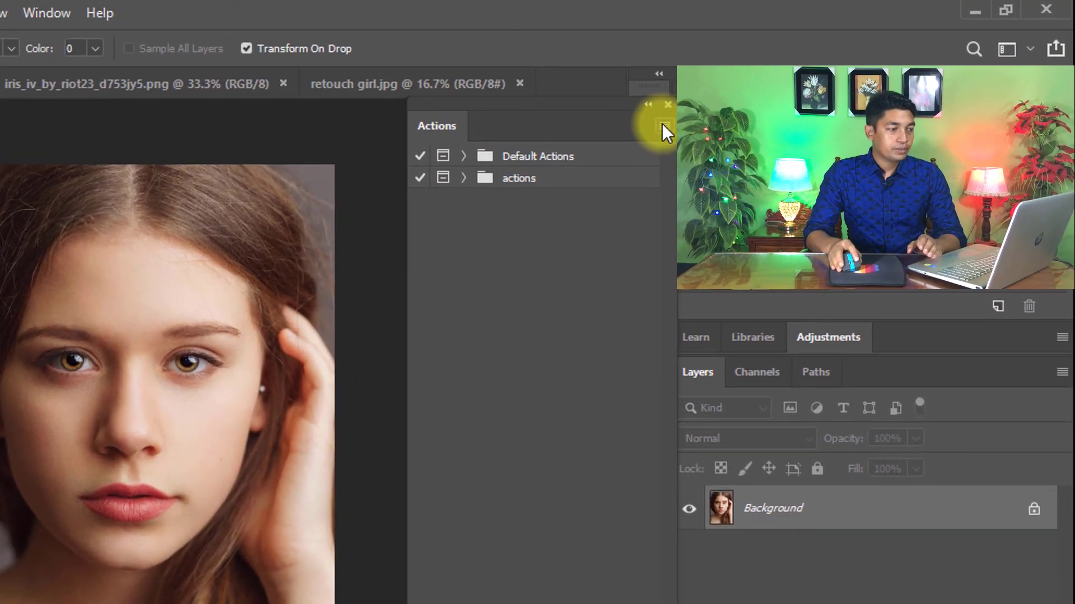
{"action": "left_click", "coordinate": [771, 93]}
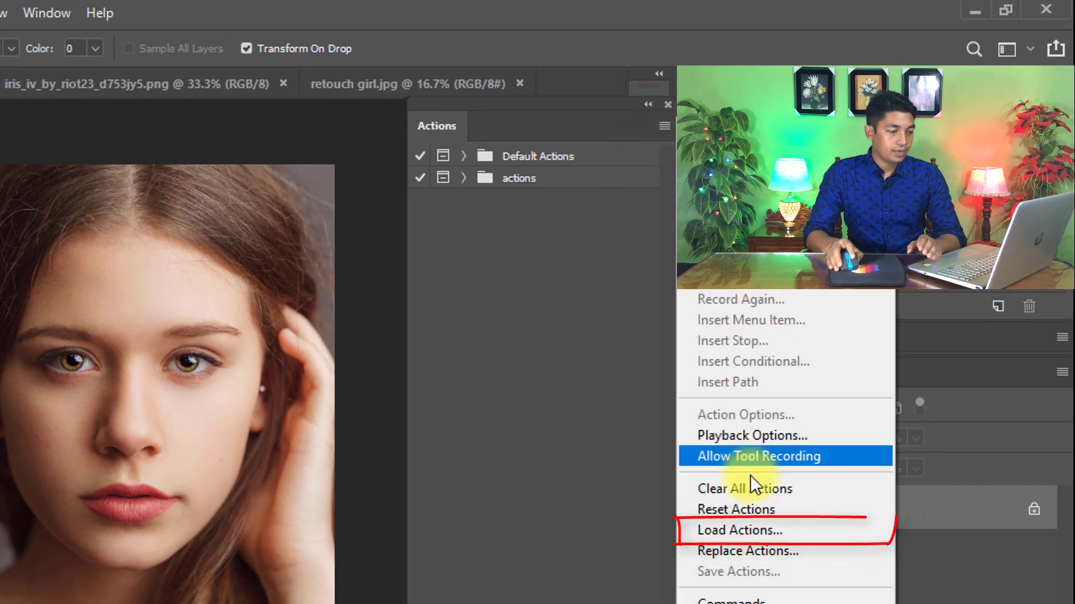
{"action": "left_click", "coordinate": [764, 532]}
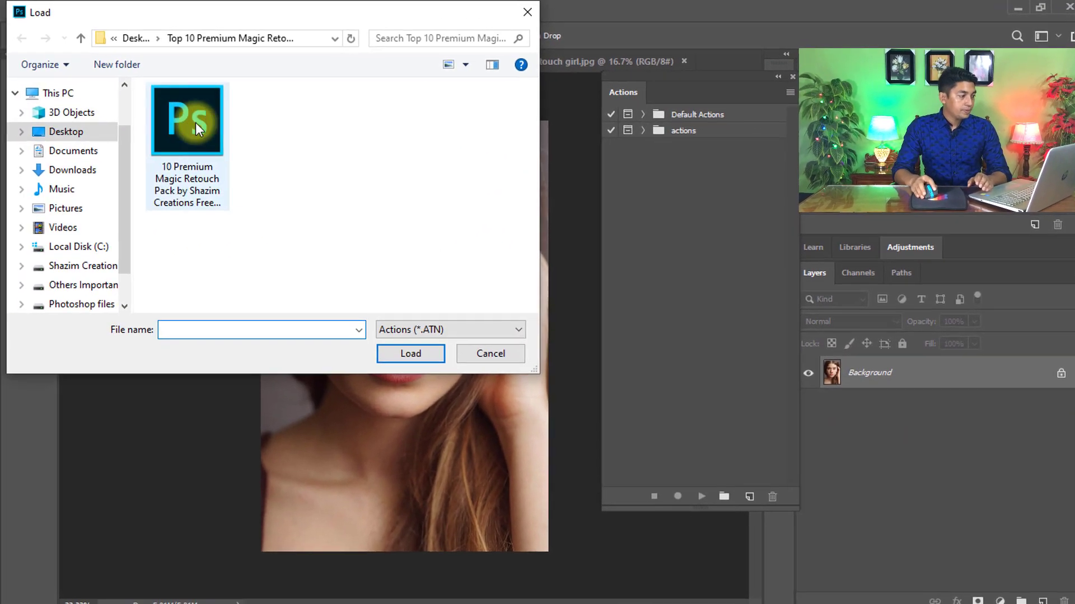
{"action": "left_click", "coordinate": [270, 163]}
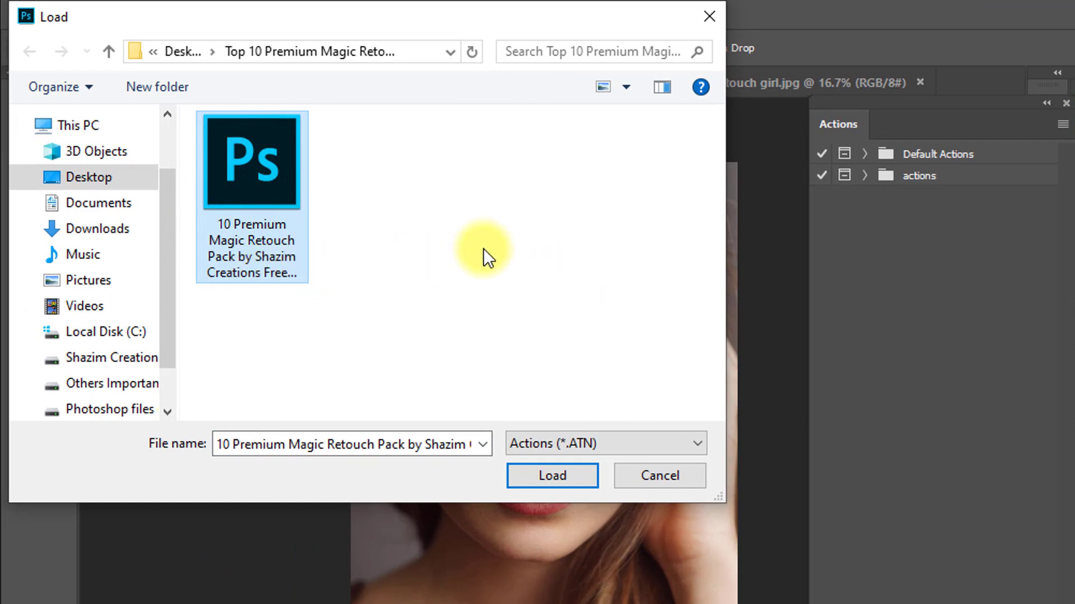
{"action": "left_click", "coordinate": [349, 237]}
{"action": "left_click", "coordinate": [262, 181]}
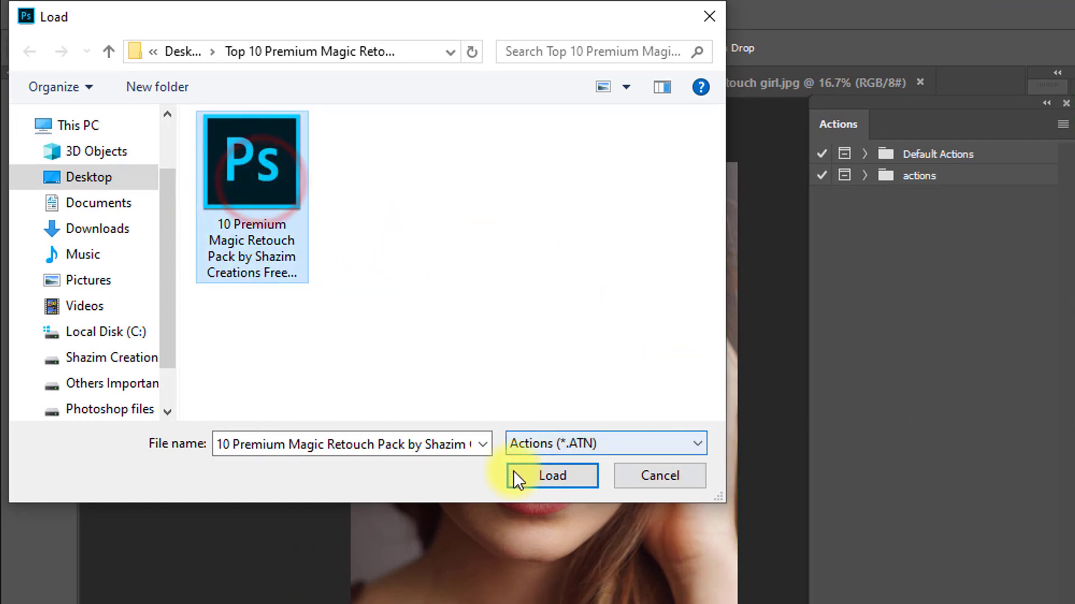
{"action": "left_click", "coordinate": [551, 477]}
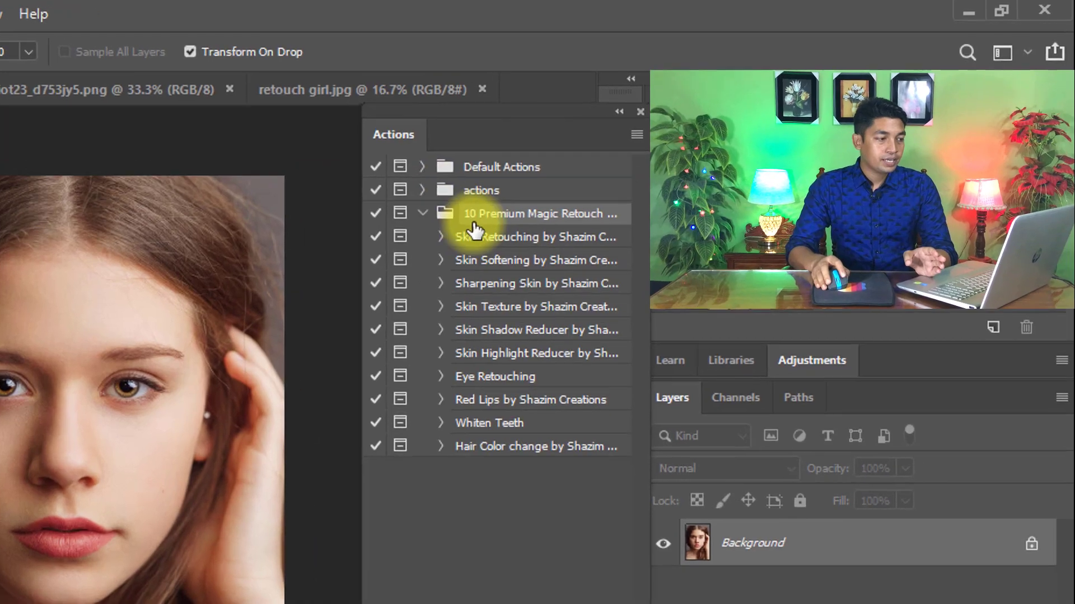
Step: Run the Skin Retouching action from the loaded set on the portrait, accepting a Gaussian Blur radius of 12.5 pixels
{"action": "left_click", "coordinate": [535, 205]}
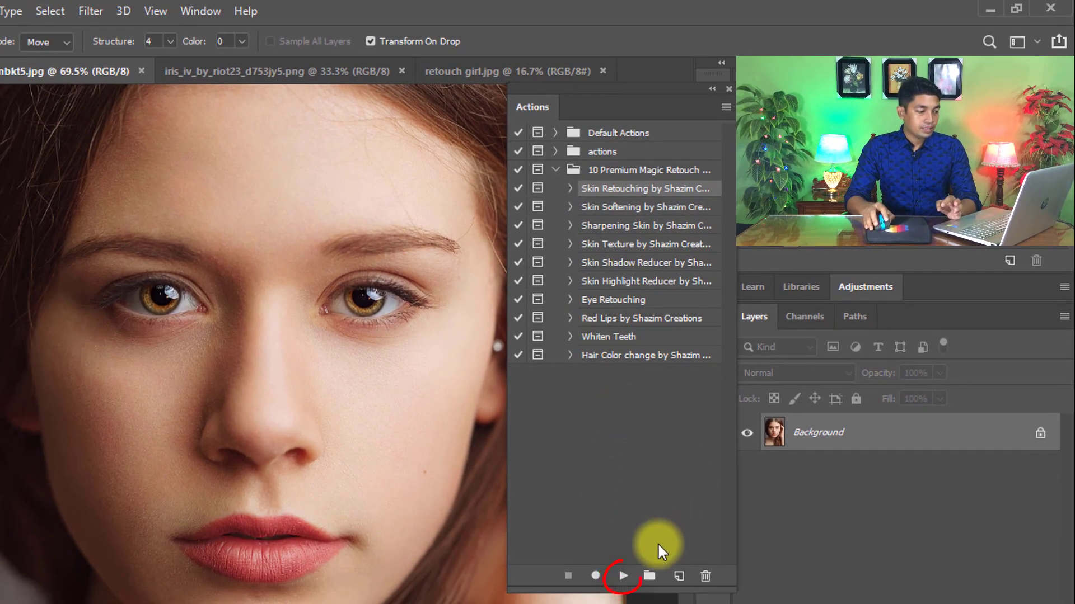
{"action": "left_click", "coordinate": [620, 578]}
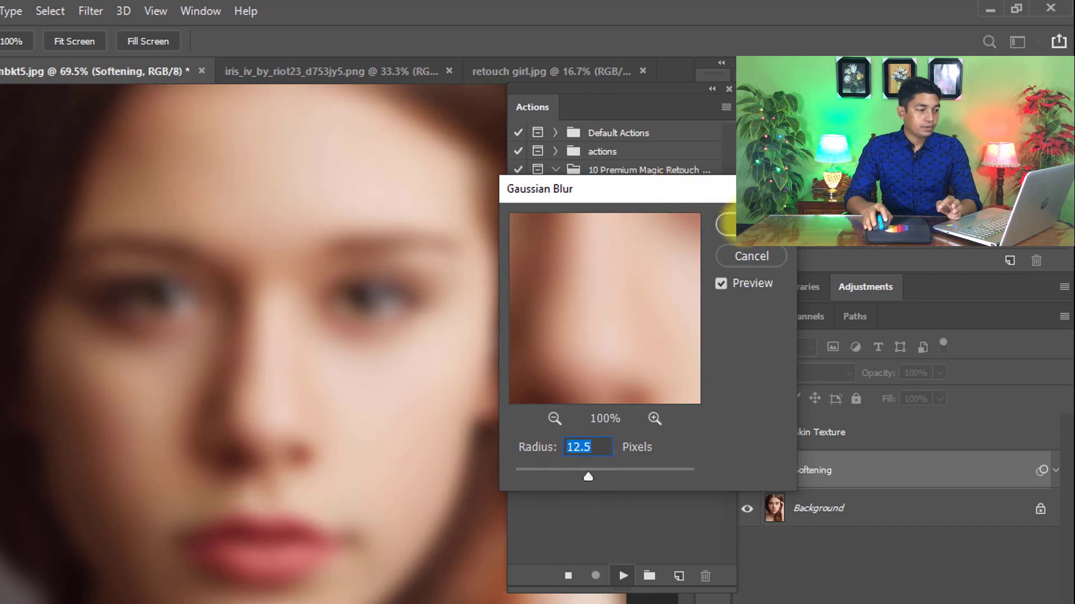
{"action": "left_click", "coordinate": [738, 224]}
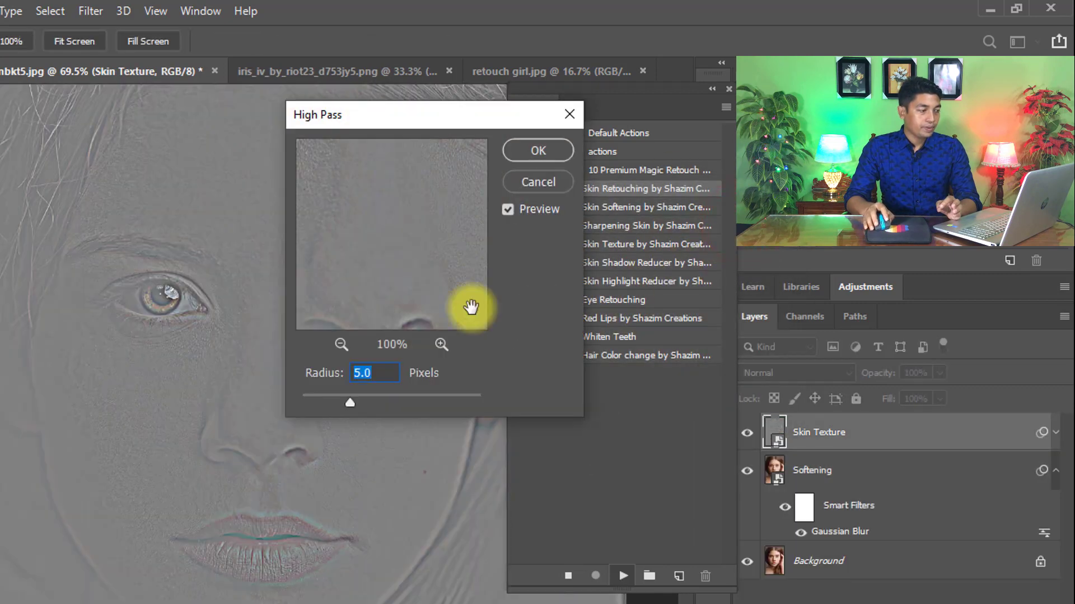
Step: Lower the High Pass radius to below 3.9 pixels, apply it and let the Skin Retouching action finish
{"action": "left_click_drag", "start_coordinate": [341, 398], "coordinate": [338, 399]}
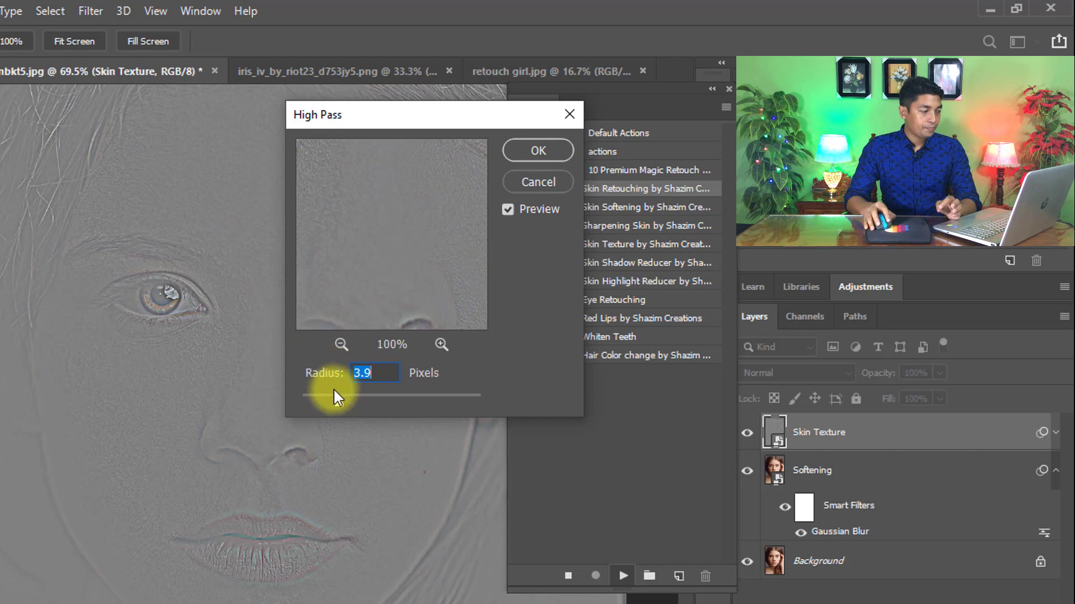
{"action": "left_click_drag", "start_coordinate": [334, 402], "coordinate": [323, 402]}
{"action": "left_click", "coordinate": [522, 156]}
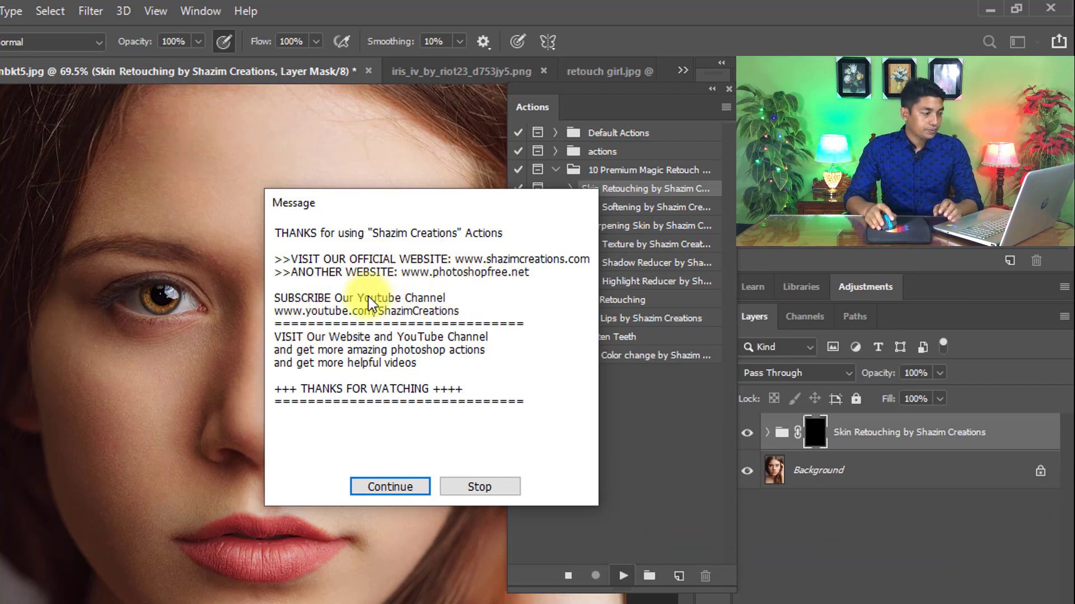
{"action": "left_click", "coordinate": [390, 487]}
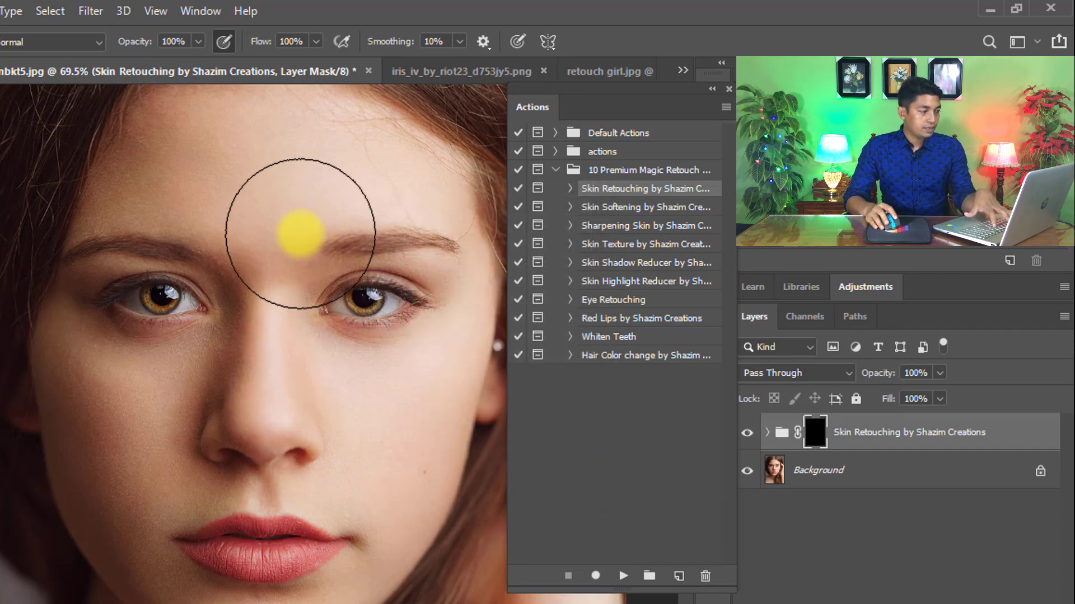
Step: With a smaller brush, paint on the Skin Retouching group's mask over the forehead and the skin between the eyebrows
{"action": "key", "text": "bracketleft"}
{"action": "key", "text": "bracketleft"}
{"action": "key", "text": "bracketleft"}
{"action": "mouse_move", "coordinate": [249, 193]}
{"action": "left_mouse_down"}
{"action": "mouse_move", "coordinate": [148, 171]}
{"action": "mouse_move", "coordinate": [231, 149]}
{"action": "mouse_move", "coordinate": [195, 303]}
{"action": "mouse_move", "coordinate": [181, 278]}
{"action": "mouse_move", "coordinate": [182, 303]}
{"action": "left_mouse_up"}
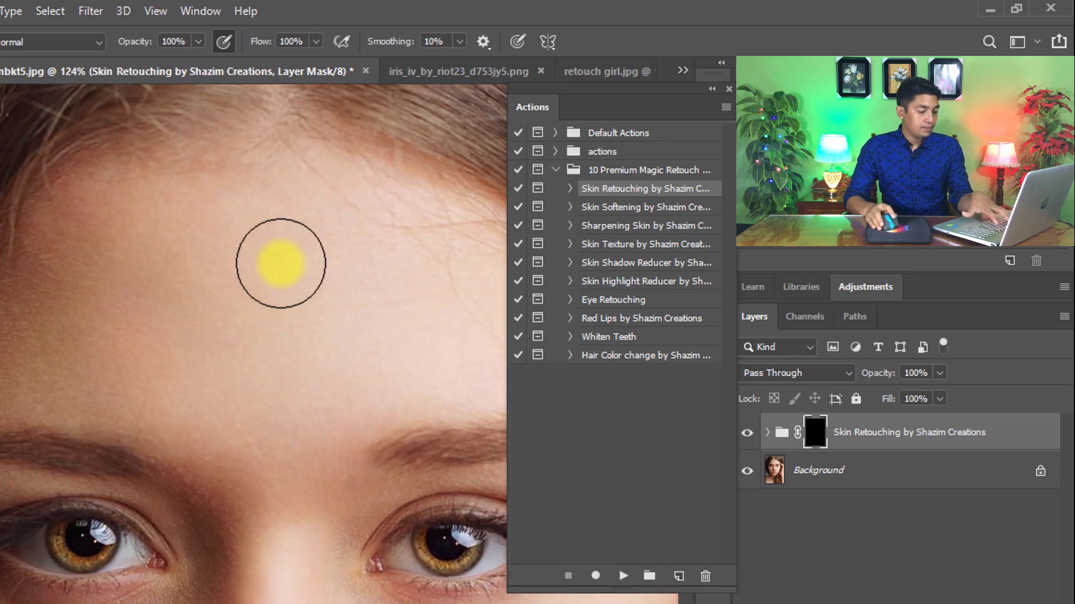
{"action": "mouse_move", "coordinate": [285, 281]}
{"action": "left_mouse_down"}
{"action": "mouse_move", "coordinate": [173, 424]}
{"action": "mouse_move", "coordinate": [178, 442]}
{"action": "mouse_move", "coordinate": [209, 443]}
{"action": "left_mouse_up"}
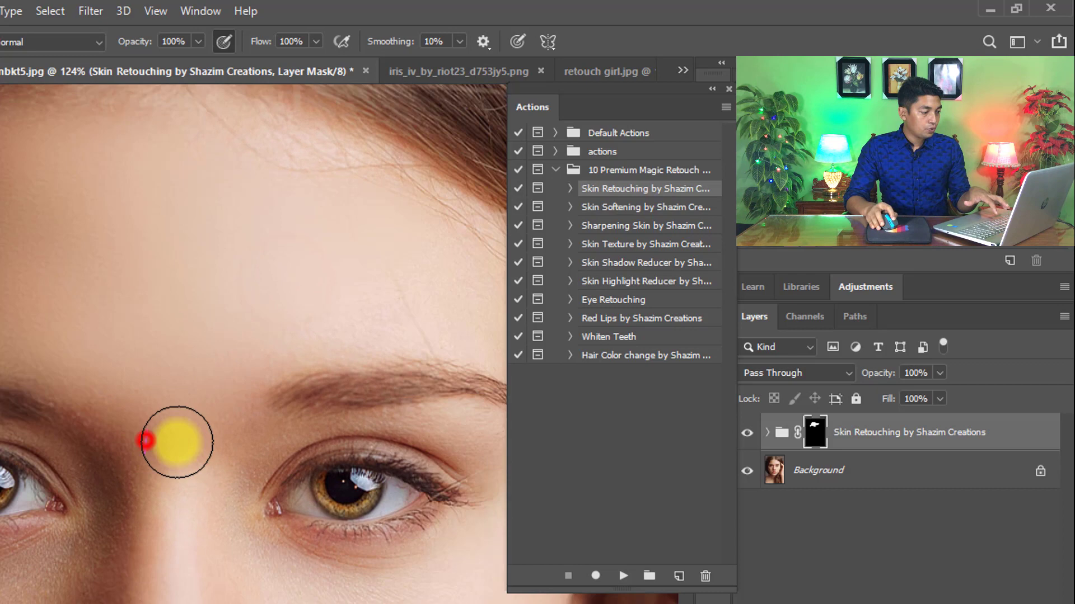
{"action": "left_click_drag", "start_coordinate": [219, 446], "coordinate": [139, 343]}
{"action": "mouse_move", "coordinate": [201, 229]}
{"action": "left_mouse_down"}
{"action": "mouse_move", "coordinate": [323, 222]}
{"action": "mouse_move", "coordinate": [350, 201]}
{"action": "left_mouse_up"}
{"action": "left_click_drag", "start_coordinate": [398, 365], "coordinate": [381, 269]}
{"action": "left_click_drag", "start_coordinate": [396, 254], "coordinate": [389, 251]}
Step: Reduce the brush size and paint the Skin Retouching mask over the cheek skin below the eye
{"action": "key", "text": "bracketleft"}
{"action": "key", "text": "bracketleft"}
{"action": "key", "text": "bracketleft"}
{"action": "key", "text": "bracketleft"}
{"action": "key", "text": "bracketleft"}
{"action": "key", "text": "bracketleft"}
{"action": "left_click_drag", "start_coordinate": [253, 232], "coordinate": [253, 232]}
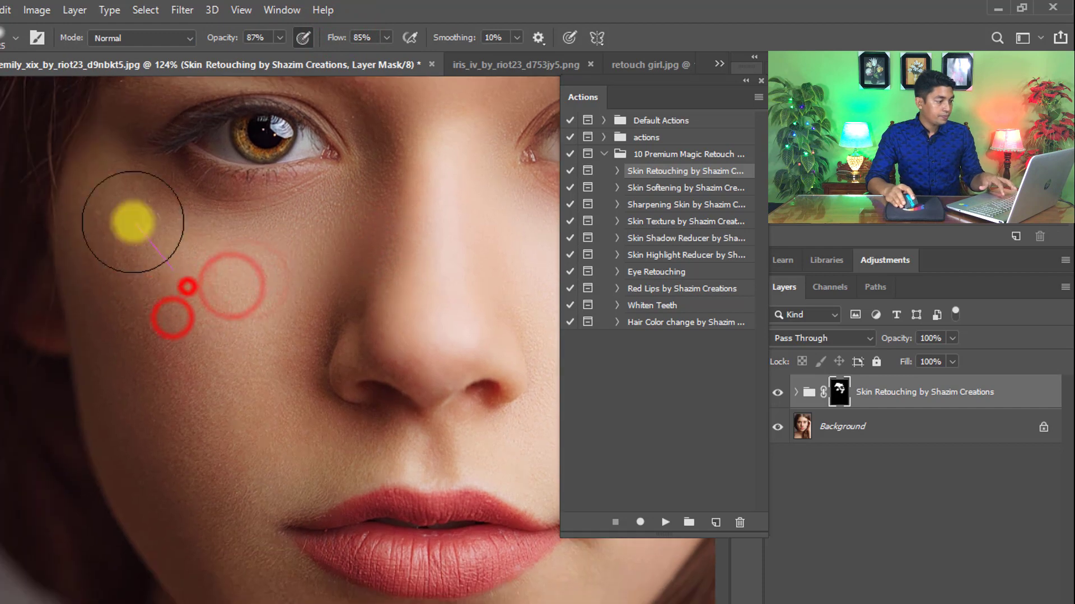
{"action": "left_click", "coordinate": [143, 264]}
{"action": "left_click", "coordinate": [216, 419]}
{"action": "left_click", "coordinate": [266, 445]}
{"action": "left_click_drag", "start_coordinate": [248, 435], "coordinate": [241, 430]}
{"action": "left_click_drag", "start_coordinate": [175, 307], "coordinate": [180, 380]}
{"action": "left_click_drag", "start_coordinate": [146, 288], "coordinate": [99, 201]}
Step: Paint the Skin Retouching mask over the lower cheeks, the skin around the mouth and the chin
{"action": "mouse_move", "coordinate": [293, 309]}
{"action": "left_mouse_down"}
{"action": "mouse_move", "coordinate": [276, 425]}
{"action": "mouse_move", "coordinate": [298, 465]}
{"action": "left_mouse_up"}
{"action": "left_click_drag", "start_coordinate": [280, 505], "coordinate": [266, 336]}
{"action": "mouse_move", "coordinate": [223, 365]}
{"action": "left_mouse_down"}
{"action": "mouse_move", "coordinate": [221, 458]}
{"action": "mouse_move", "coordinate": [257, 496]}
{"action": "left_mouse_up"}
{"action": "mouse_move", "coordinate": [233, 482]}
{"action": "left_mouse_down"}
{"action": "mouse_move", "coordinate": [211, 475]}
{"action": "mouse_move", "coordinate": [263, 506]}
{"action": "left_mouse_up"}
{"action": "mouse_move", "coordinate": [394, 551]}
{"action": "left_mouse_down"}
{"action": "mouse_move", "coordinate": [317, 515]}
{"action": "mouse_move", "coordinate": [277, 468]}
{"action": "left_mouse_up"}
{"action": "left_click_drag", "start_coordinate": [249, 491], "coordinate": [436, 486]}
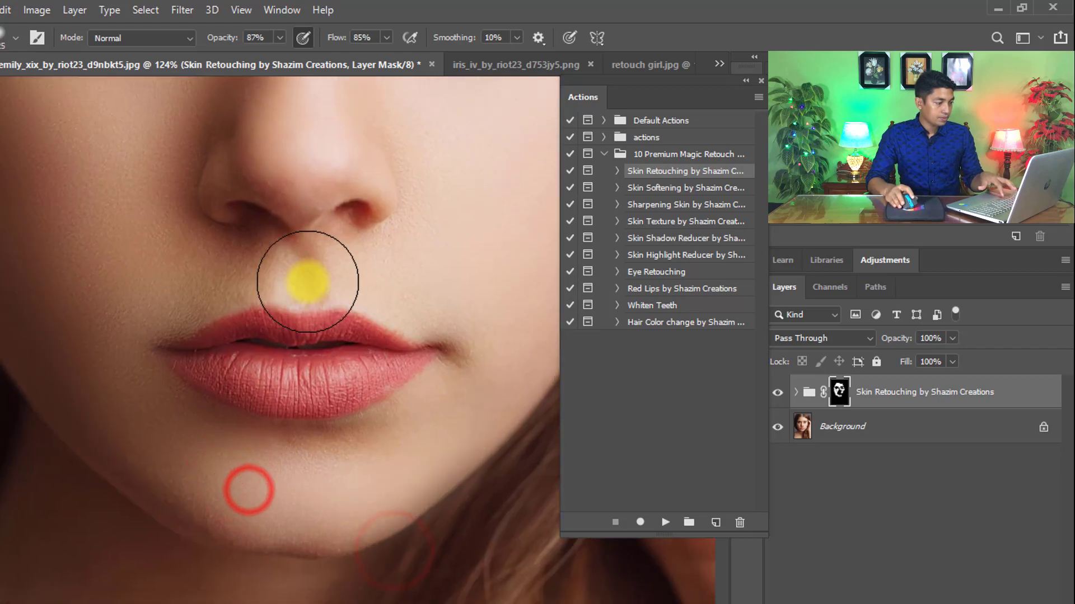
Step: Extend the Skin Retouching mask over the skin of the raised forearm
{"action": "key", "text": "ctrl+minus"}
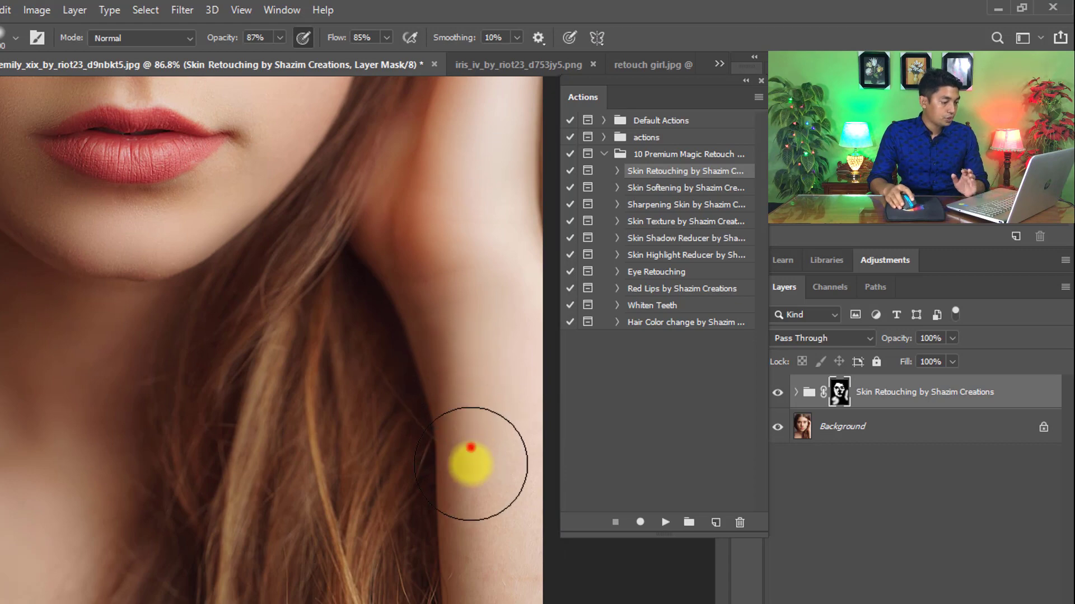
{"action": "left_click_drag", "start_coordinate": [365, 426], "coordinate": [460, 509]}
{"action": "left_click_drag", "start_coordinate": [362, 286], "coordinate": [456, 454]}
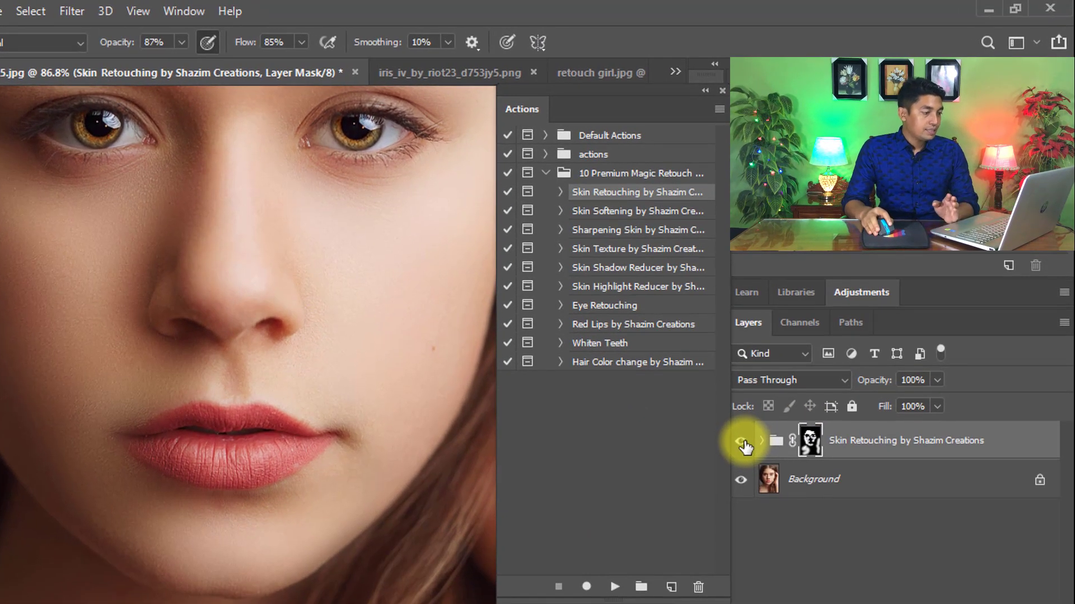
Step: Toggle the visibility of the Skin Retouching group to compare the face before and after retouching
{"action": "left_click", "coordinate": [743, 442]}
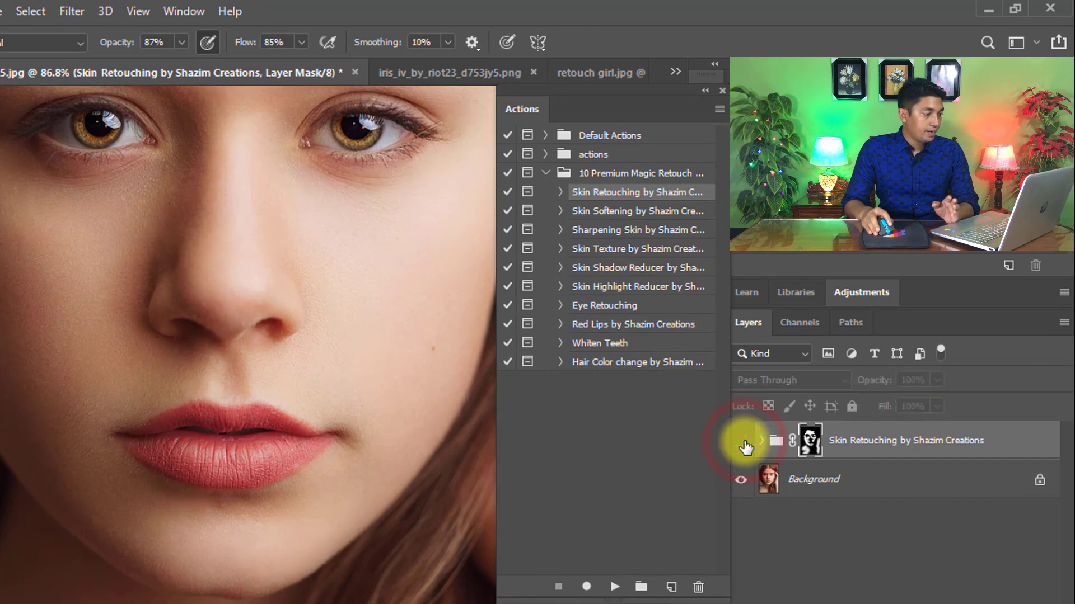
{"action": "left_click_drag", "start_coordinate": [254, 288], "coordinate": [313, 423]}
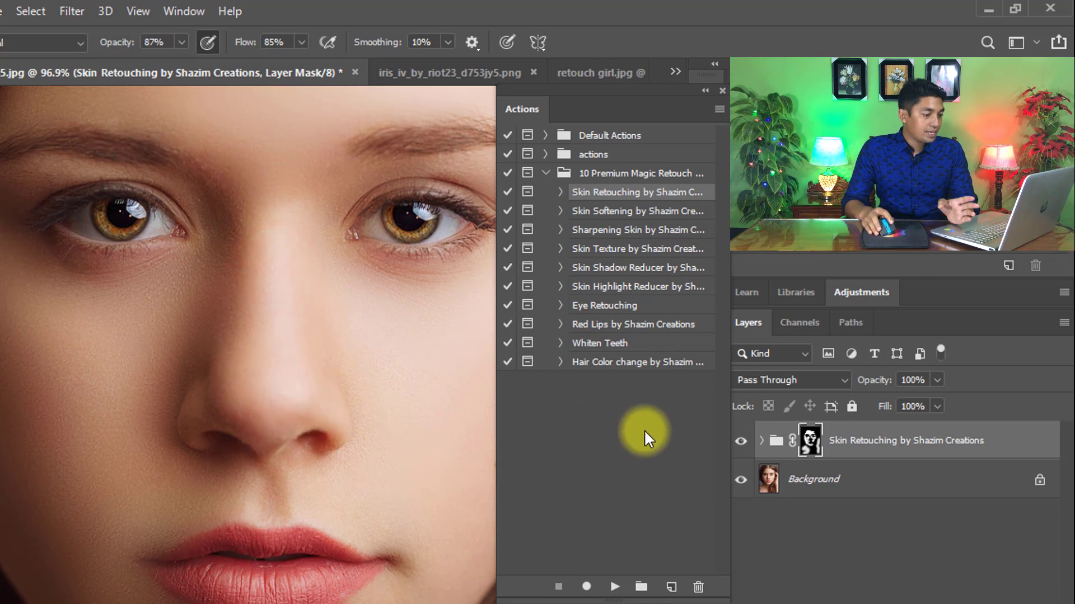
{"action": "left_click", "coordinate": [741, 443]}
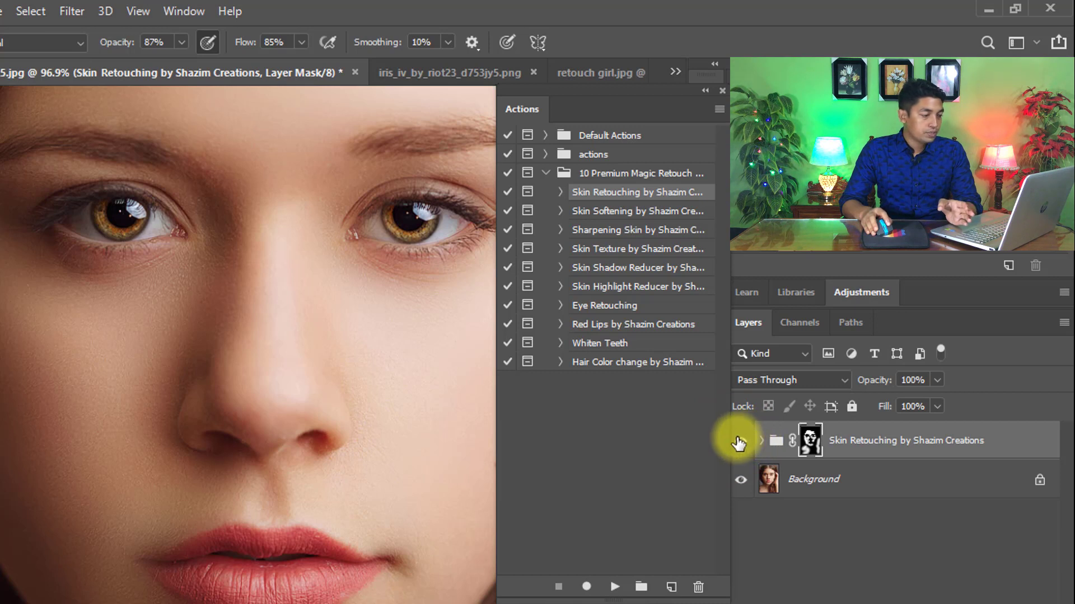
{"action": "left_click", "coordinate": [739, 442]}
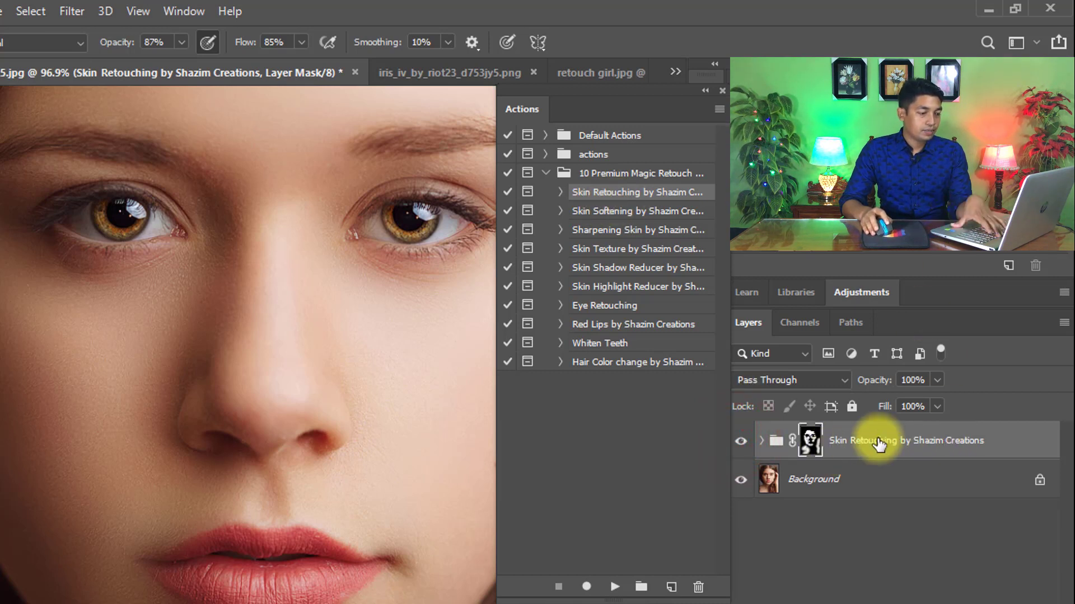
Step: Delete the Skin Retouching by Shazim Creations layer group
{"action": "key", "text": "Delete"}
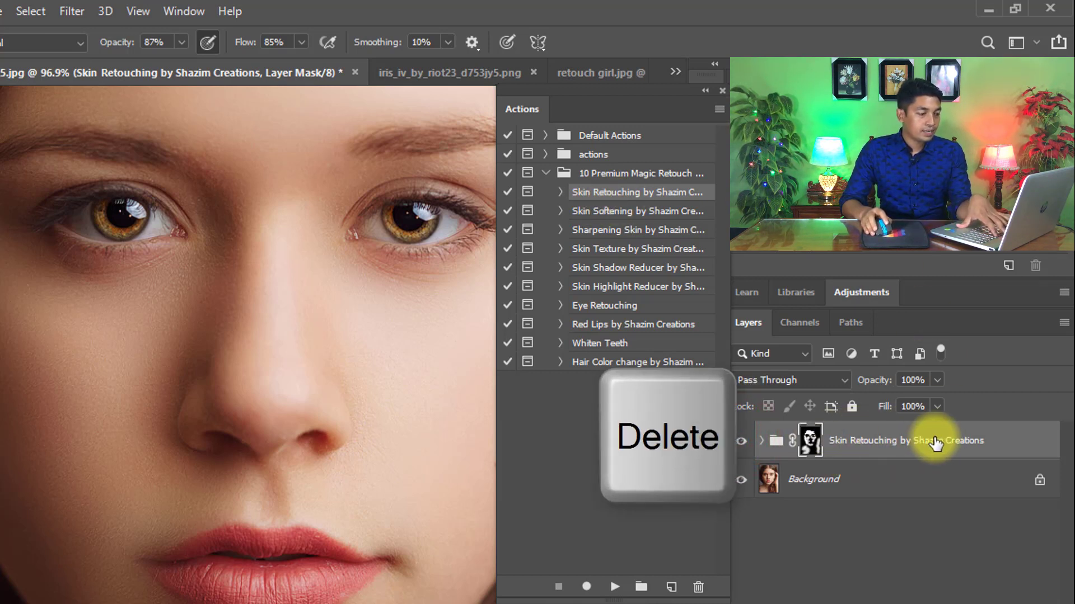
{"action": "key", "text": "Delete"}
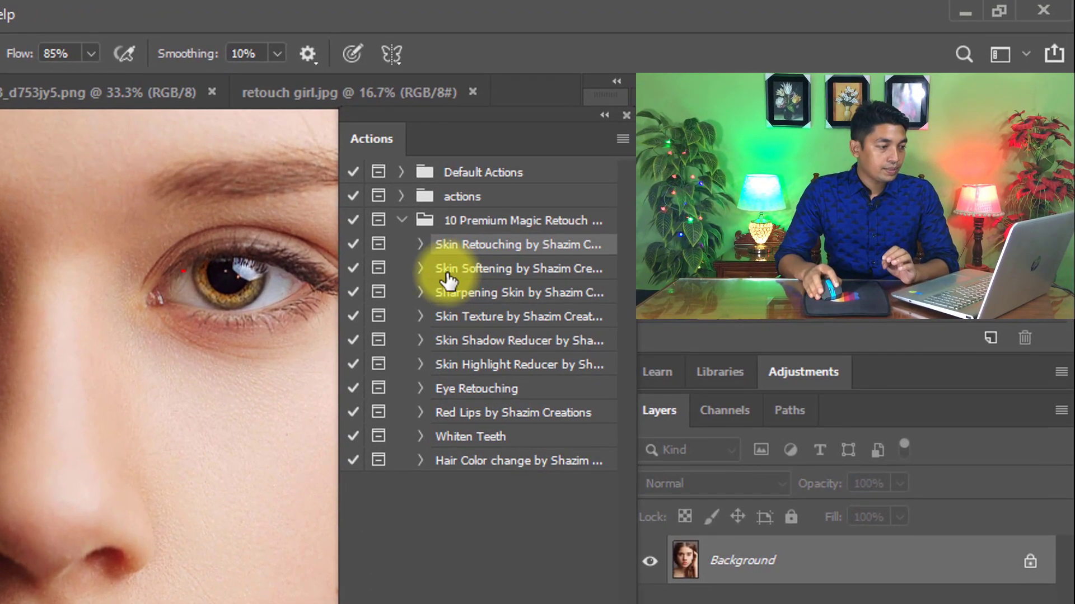
Step: Run the Skin Softening action through to its end, accepting Surface Blur radius 25 and threshold 35, and Gaussian Blur radius 8.0
{"action": "left_click", "coordinate": [446, 274]}
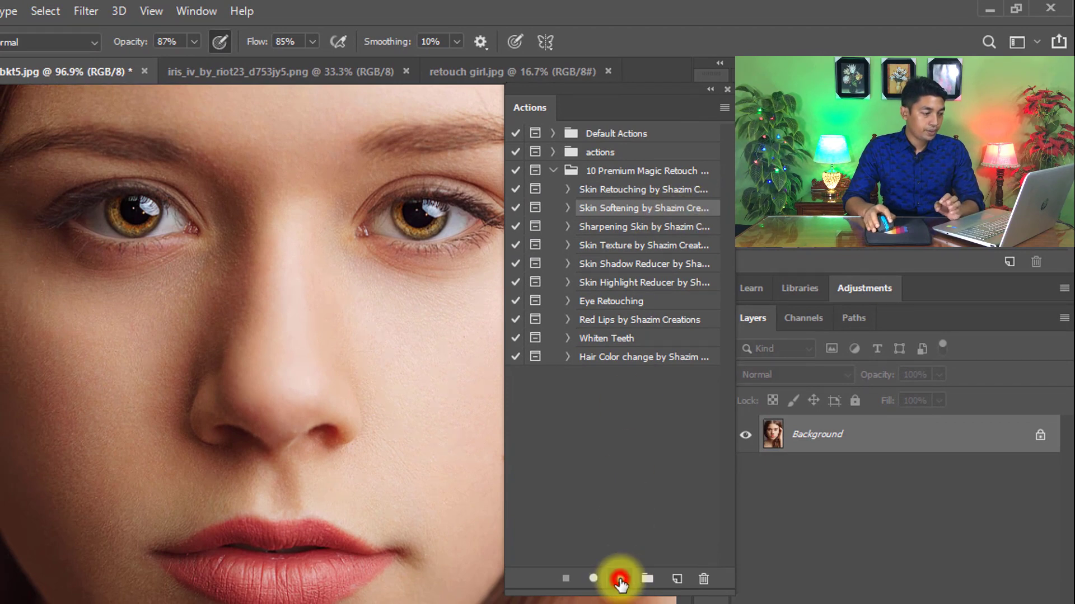
{"action": "left_click", "coordinate": [619, 579]}
{"action": "left_click", "coordinate": [338, 389]}
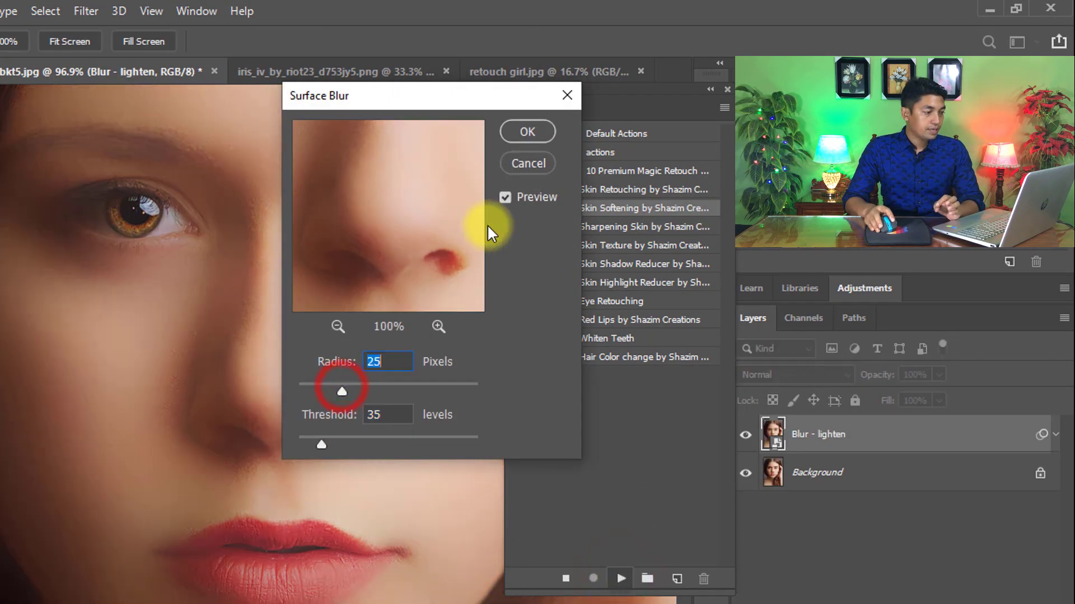
{"action": "left_click", "coordinate": [520, 133]}
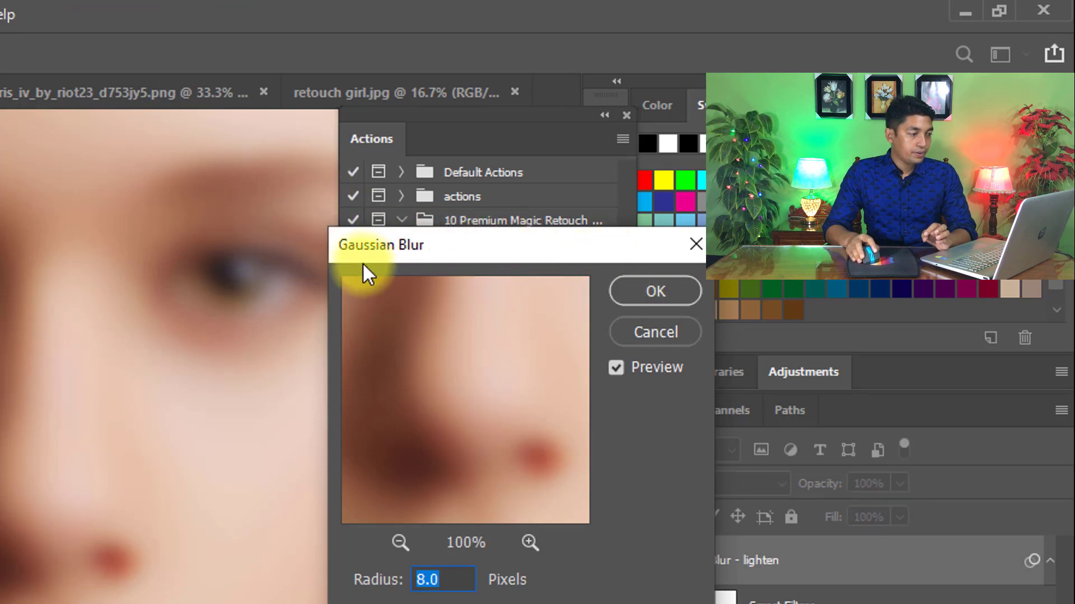
{"action": "left_click", "coordinate": [642, 290]}
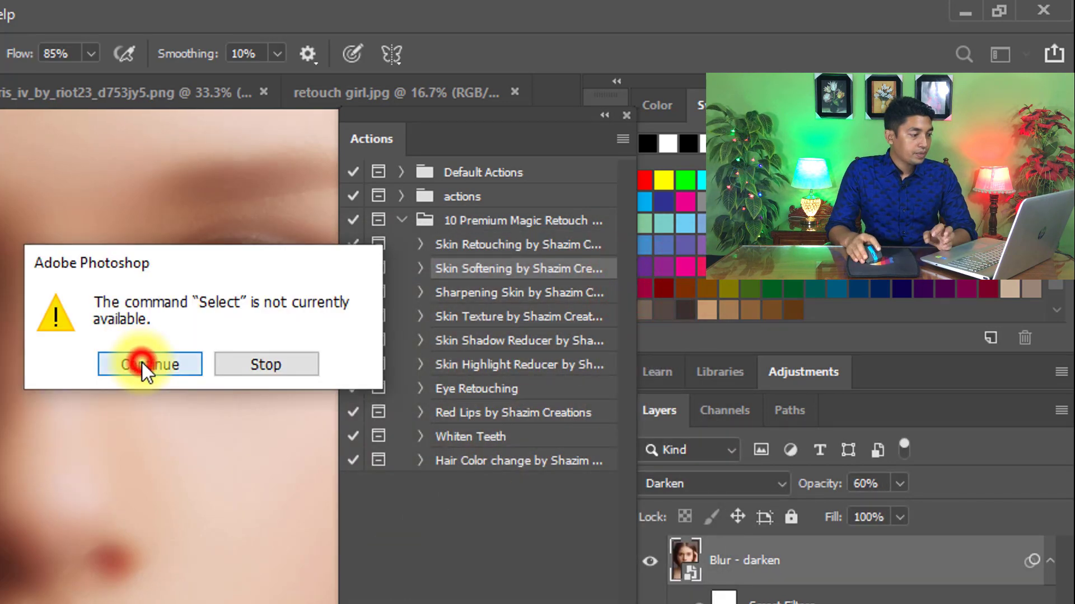
{"action": "left_click", "coordinate": [144, 367]}
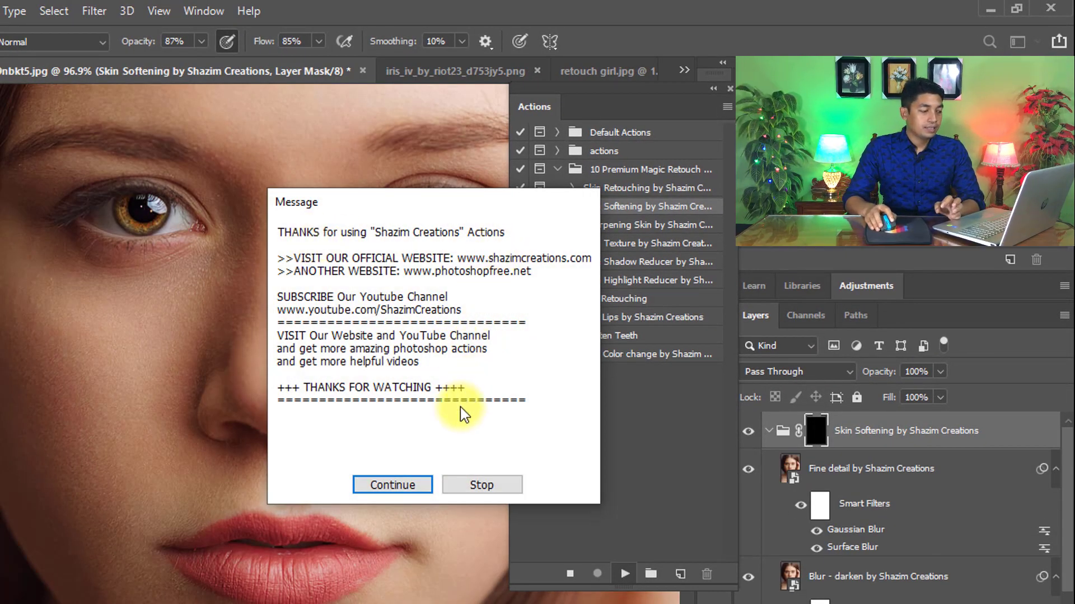
{"action": "left_click", "coordinate": [391, 485]}
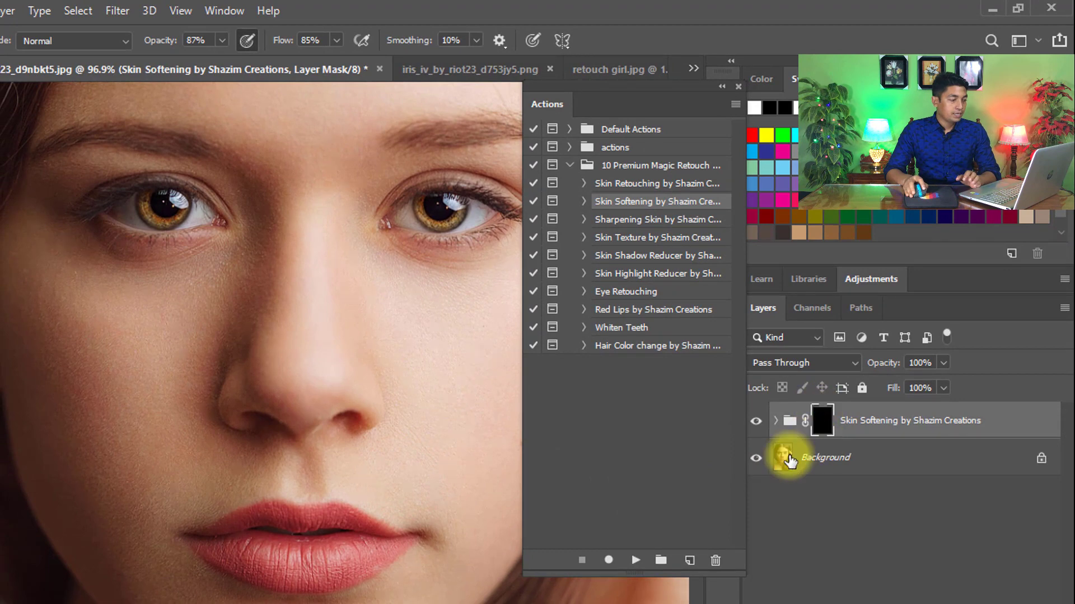
Step: Paint on the Skin Softening group's mask over the forehead and between the eyebrows, reducing the brush size for the finer areas
{"action": "scroll", "coordinate": [280, 246], "scroll_direction": "up", "scroll_amount": 3}
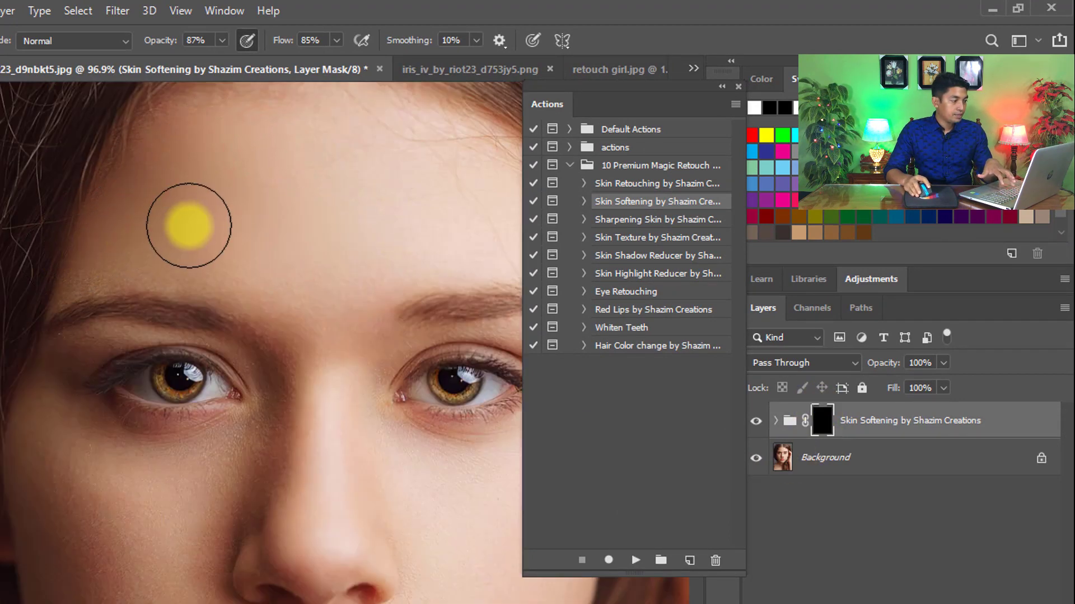
{"action": "mouse_move", "coordinate": [189, 226]}
{"action": "left_mouse_down"}
{"action": "mouse_move", "coordinate": [223, 194]}
{"action": "mouse_move", "coordinate": [421, 145]}
{"action": "left_mouse_up"}
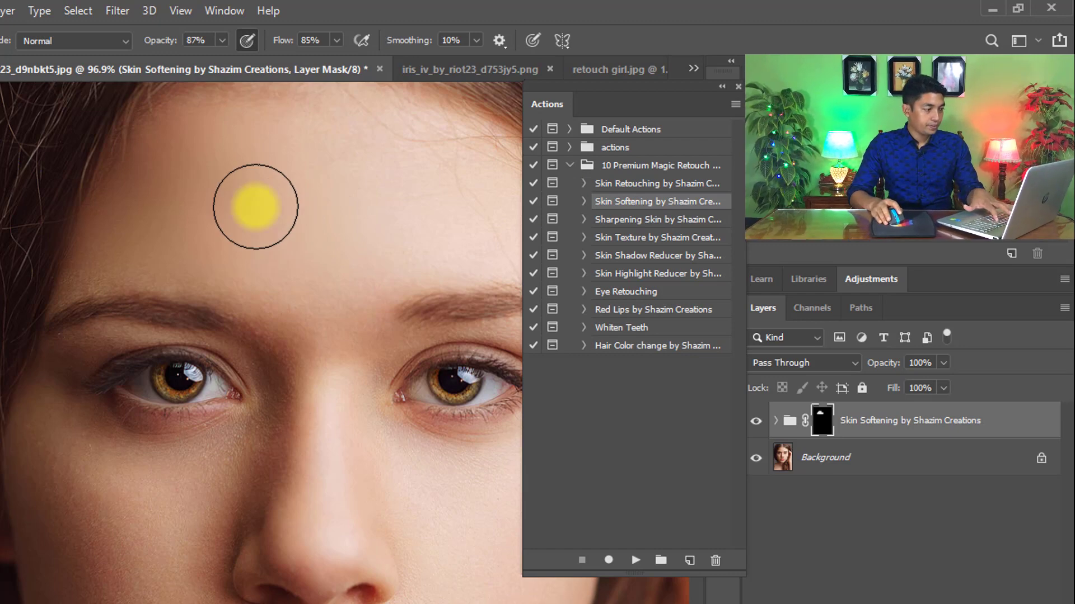
{"action": "key", "text": "["}
{"action": "mouse_move", "coordinate": [175, 216]}
{"action": "left_mouse_down"}
{"action": "mouse_move", "coordinate": [65, 250]}
{"action": "mouse_move", "coordinate": [190, 269]}
{"action": "left_mouse_up"}
{"action": "mouse_move", "coordinate": [300, 321]}
{"action": "left_mouse_down"}
{"action": "mouse_move", "coordinate": [314, 363]}
{"action": "mouse_move", "coordinate": [338, 339]}
{"action": "left_mouse_up"}
{"action": "left_click_drag", "start_coordinate": [323, 349], "coordinate": [361, 297]}
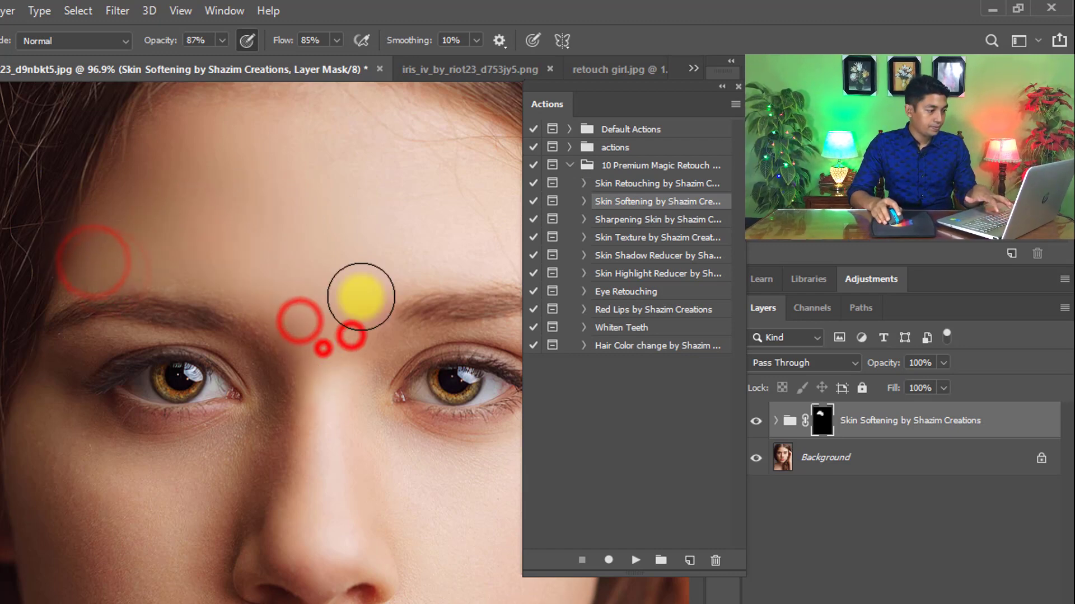
Step: Continue painting on the Skin Softening group's mask down the nose, under the eyes and across both cheeks
{"action": "left_click_drag", "start_coordinate": [362, 336], "coordinate": [378, 291]}
{"action": "left_click_drag", "start_coordinate": [362, 233], "coordinate": [345, 310]}
{"action": "mouse_move", "coordinate": [324, 263]}
{"action": "left_mouse_down"}
{"action": "mouse_move", "coordinate": [271, 233]}
{"action": "mouse_move", "coordinate": [288, 197]}
{"action": "left_mouse_up"}
{"action": "mouse_move", "coordinate": [56, 318]}
{"action": "left_mouse_down"}
{"action": "mouse_move", "coordinate": [55, 284]}
{"action": "mouse_move", "coordinate": [114, 226]}
{"action": "mouse_move", "coordinate": [197, 225]}
{"action": "left_mouse_up"}
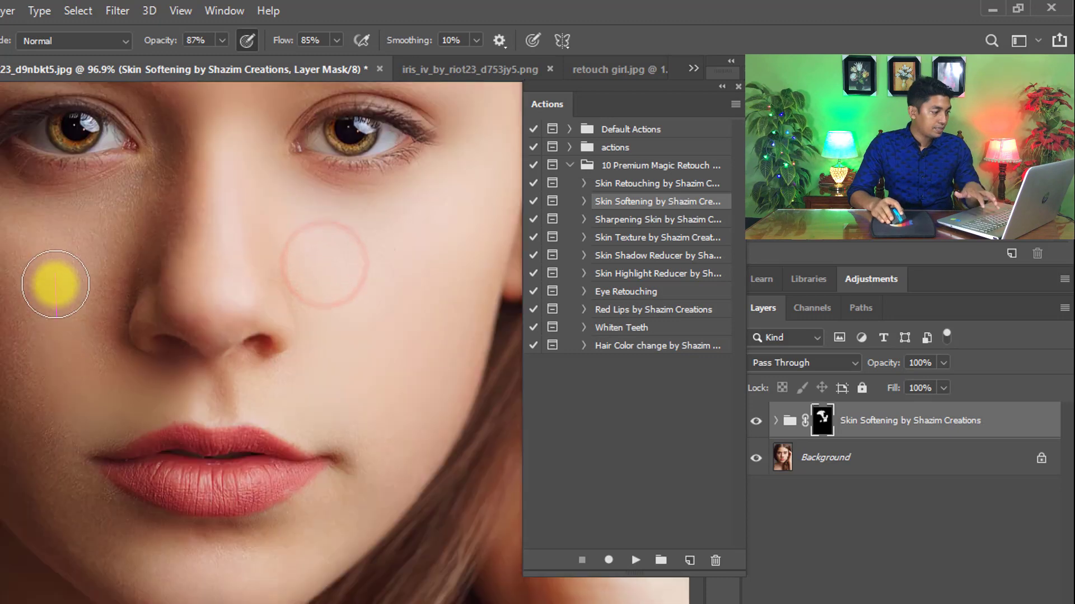
{"action": "left_click_drag", "start_coordinate": [233, 174], "coordinate": [225, 215]}
{"action": "left_click_drag", "start_coordinate": [236, 200], "coordinate": [146, 273]}
{"action": "mouse_move", "coordinate": [98, 263]}
{"action": "left_mouse_down"}
{"action": "mouse_move", "coordinate": [77, 266]}
{"action": "mouse_move", "coordinate": [47, 239]}
{"action": "left_mouse_up"}
{"action": "mouse_move", "coordinate": [70, 271]}
{"action": "left_mouse_down"}
{"action": "mouse_move", "coordinate": [65, 292]}
{"action": "mouse_move", "coordinate": [40, 288]}
{"action": "mouse_move", "coordinate": [43, 355]}
{"action": "mouse_move", "coordinate": [95, 392]}
{"action": "left_mouse_up"}
Step: Paint on the Skin Softening group's mask over the chin, the skin around the mouth and the remaining areas of the face
{"action": "left_click_drag", "start_coordinate": [159, 547], "coordinate": [215, 546]}
{"action": "left_click_drag", "start_coordinate": [230, 526], "coordinate": [227, 438]}
{"action": "mouse_move", "coordinate": [201, 466]}
{"action": "left_mouse_down"}
{"action": "mouse_move", "coordinate": [235, 468]}
{"action": "mouse_move", "coordinate": [218, 474]}
{"action": "mouse_move", "coordinate": [285, 517]}
{"action": "mouse_move", "coordinate": [401, 394]}
{"action": "left_mouse_up"}
{"action": "left_click_drag", "start_coordinate": [292, 484], "coordinate": [213, 509]}
{"action": "left_click_drag", "start_coordinate": [279, 134], "coordinate": [166, 493]}
{"action": "left_click_drag", "start_coordinate": [226, 392], "coordinate": [217, 466]}
{"action": "left_click_drag", "start_coordinate": [211, 476], "coordinate": [180, 495]}
{"action": "left_click_drag", "start_coordinate": [165, 509], "coordinate": [214, 274]}
{"action": "left_click_drag", "start_coordinate": [215, 262], "coordinate": [184, 235]}
Step: Toggle the visibility of the Skin Softening group to compare the face before and after softening
{"action": "left_click", "coordinate": [274, 363], "text": "alt"}
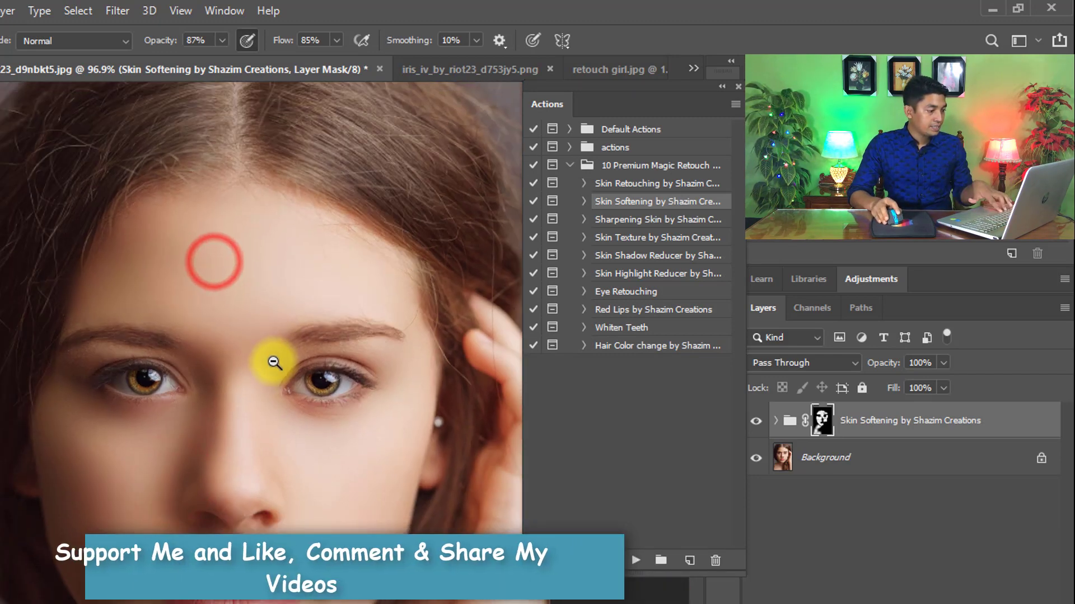
{"action": "left_click_drag", "start_coordinate": [291, 448], "coordinate": [312, 310]}
{"action": "left_click_drag", "start_coordinate": [199, 341], "coordinate": [258, 343]}
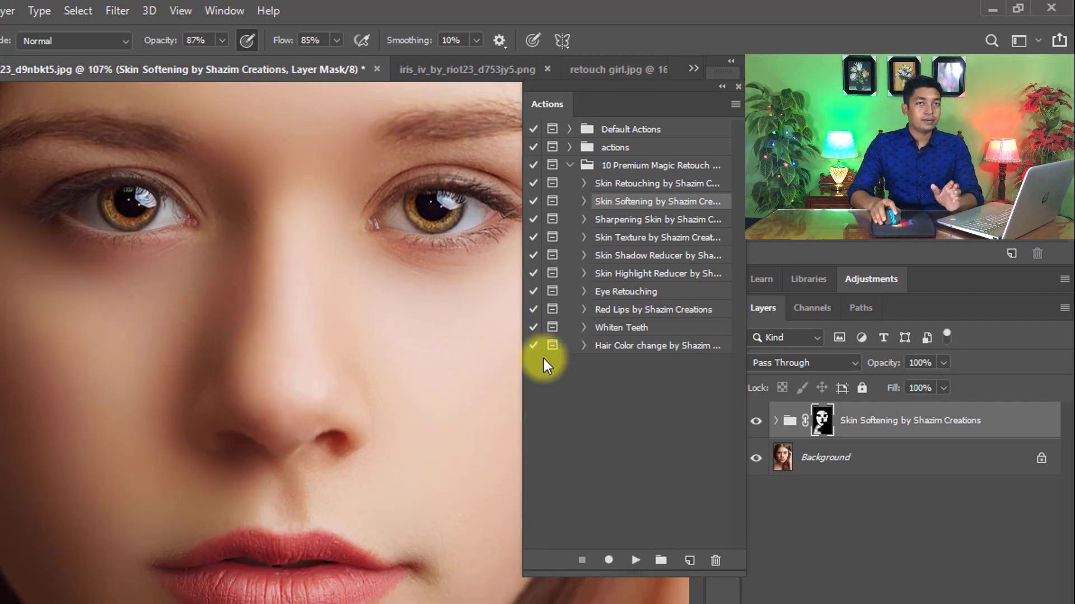
{"action": "left_click", "coordinate": [756, 421]}
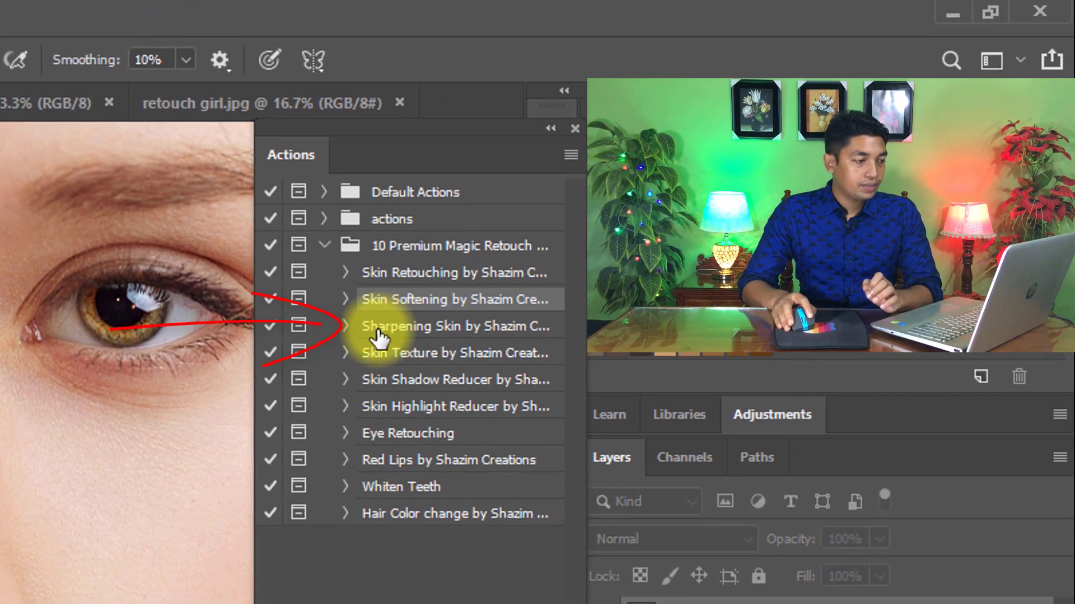
Step: Run the Sharpening Skin action through to its end
{"action": "left_click", "coordinate": [397, 332]}
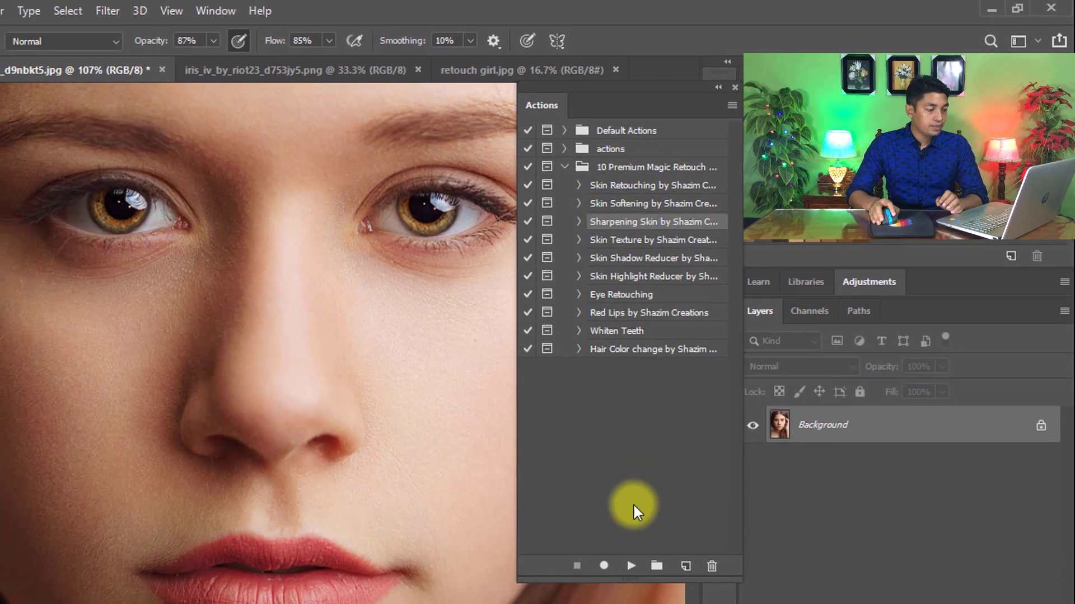
{"action": "left_click", "coordinate": [628, 565]}
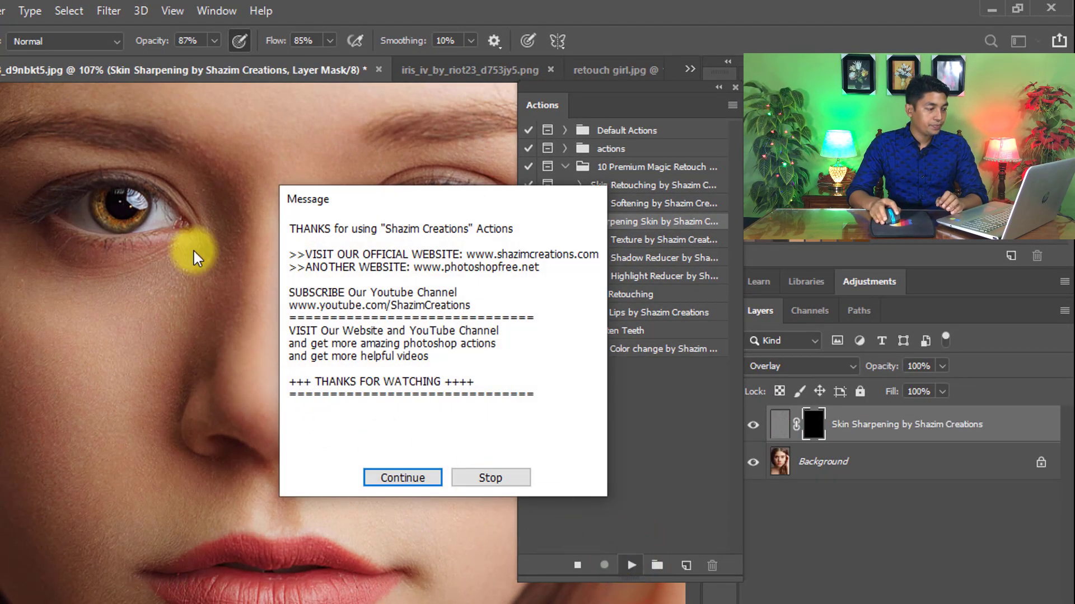
{"action": "left_click", "coordinate": [404, 478]}
Step: Paint on the Skin Sharpening layer's mask over the eyes and surrounding skin, with brush opacity and flow raised to 100%
{"action": "left_click_drag", "start_coordinate": [168, 258], "coordinate": [300, 287]}
{"action": "mouse_move", "coordinate": [259, 254]}
{"action": "left_mouse_down"}
{"action": "mouse_move", "coordinate": [305, 261]}
{"action": "mouse_move", "coordinate": [309, 286]}
{"action": "mouse_move", "coordinate": [181, 289]}
{"action": "mouse_move", "coordinate": [274, 290]}
{"action": "mouse_move", "coordinate": [48, 321]}
{"action": "left_mouse_up"}
{"action": "left_click_drag", "start_coordinate": [351, 312], "coordinate": [123, 270]}
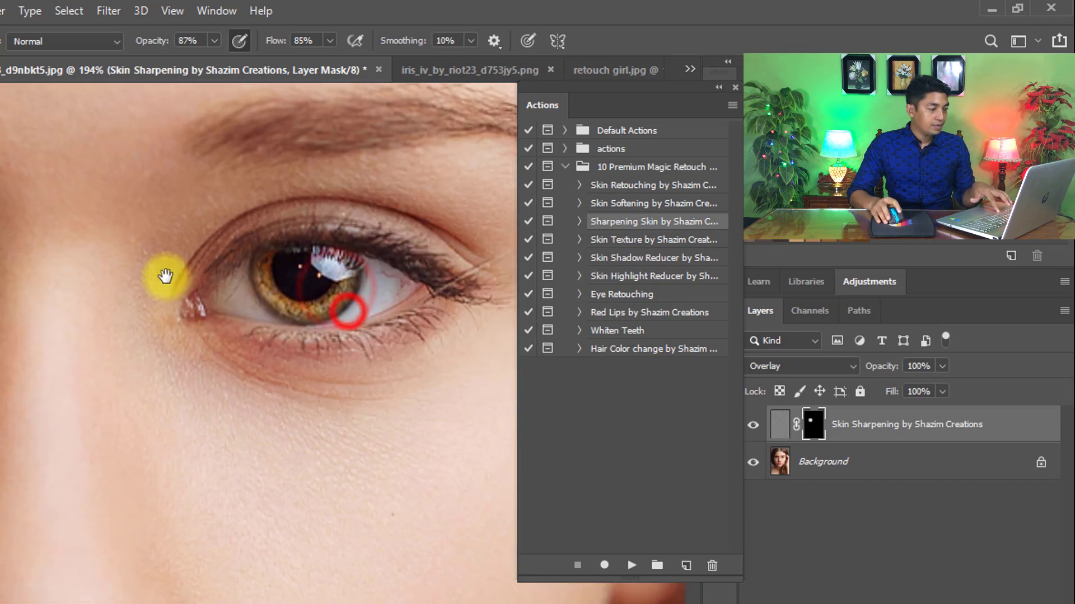
{"action": "mouse_move", "coordinate": [247, 290]}
{"action": "left_mouse_down"}
{"action": "mouse_move", "coordinate": [384, 282]}
{"action": "mouse_move", "coordinate": [339, 329]}
{"action": "mouse_move", "coordinate": [291, 328]}
{"action": "left_mouse_up"}
{"action": "mouse_move", "coordinate": [258, 409]}
{"action": "left_mouse_down"}
{"action": "mouse_move", "coordinate": [364, 417]}
{"action": "mouse_move", "coordinate": [369, 516]}
{"action": "left_mouse_up"}
{"action": "left_click_drag", "start_coordinate": [324, 363], "coordinate": [400, 517]}
{"action": "mouse_move", "coordinate": [346, 318]}
{"action": "left_mouse_down"}
{"action": "mouse_move", "coordinate": [89, 242]}
{"action": "mouse_move", "coordinate": [17, 204]}
{"action": "left_mouse_up"}
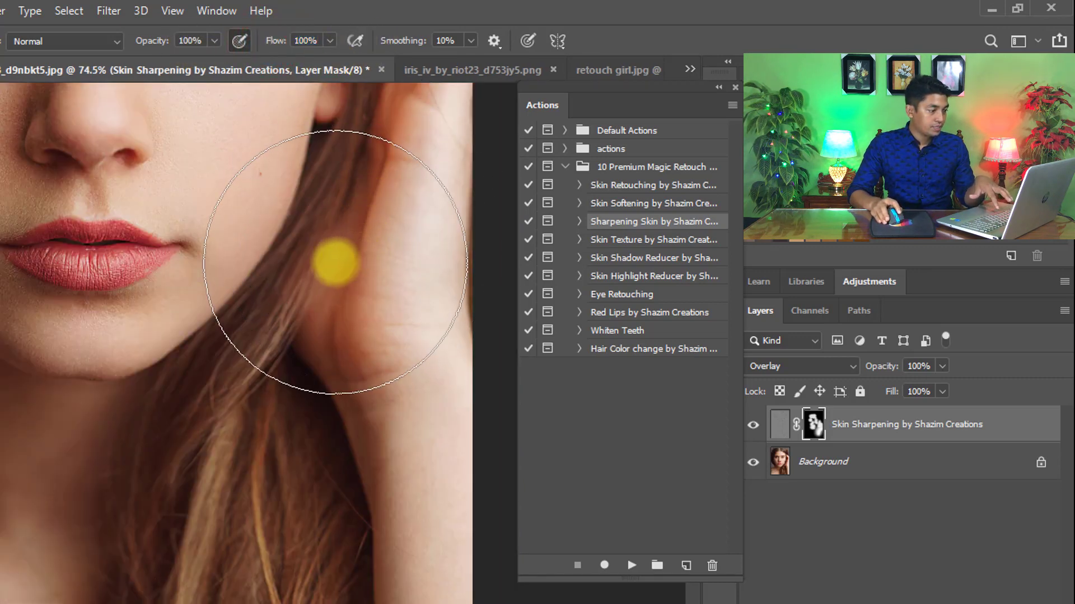
Step: Paint on the Skin Sharpening layer's mask over the hair, the hand and the rest of the face with a large brush
{"action": "mouse_move", "coordinate": [322, 283]}
{"action": "left_mouse_down"}
{"action": "mouse_move", "coordinate": [260, 474]}
{"action": "mouse_move", "coordinate": [341, 317]}
{"action": "left_mouse_up"}
{"action": "left_click_drag", "start_coordinate": [189, 311], "coordinate": [107, 316]}
{"action": "left_click_drag", "start_coordinate": [146, 345], "coordinate": [231, 391]}
{"action": "left_click_drag", "start_coordinate": [166, 325], "coordinate": [67, 401]}
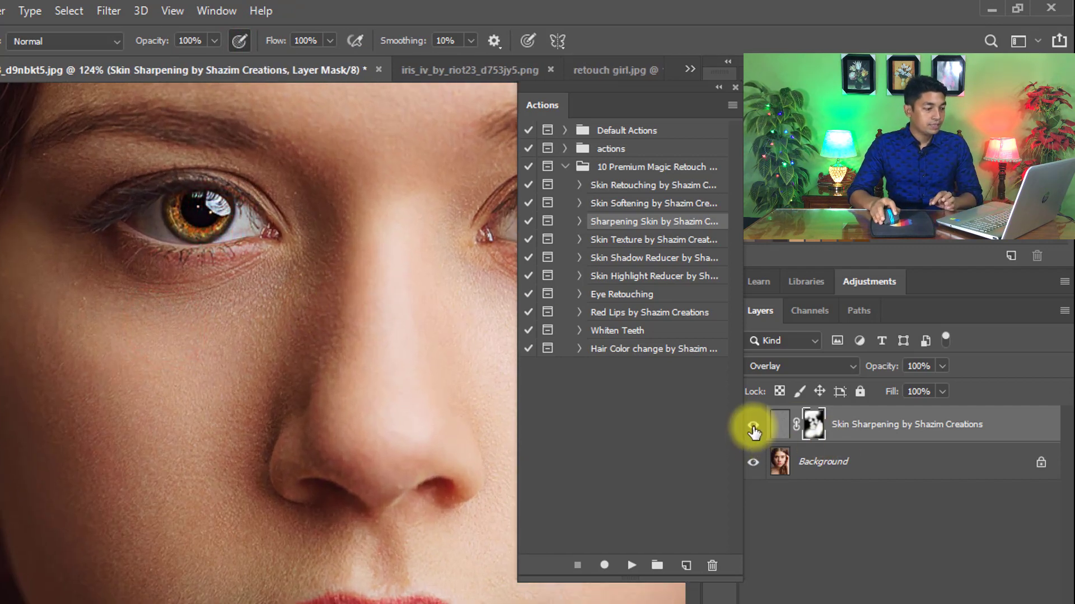
Step: Toggle the visibility of the Skin Sharpening layer to compare the eyes and nose before and after sharpening
{"action": "left_click", "coordinate": [754, 430]}
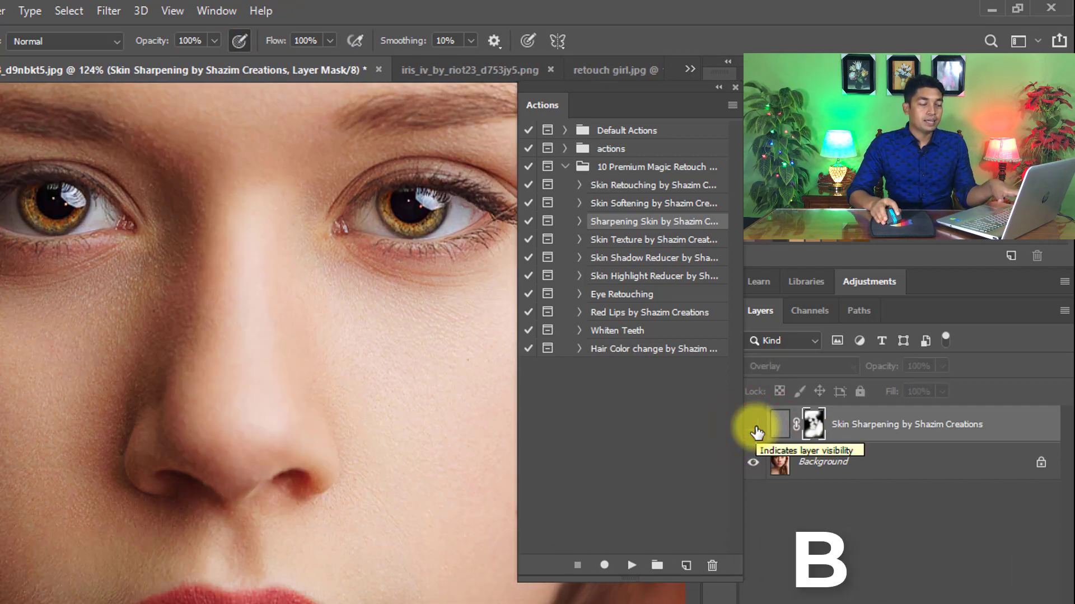
{"action": "left_click", "coordinate": [755, 428]}
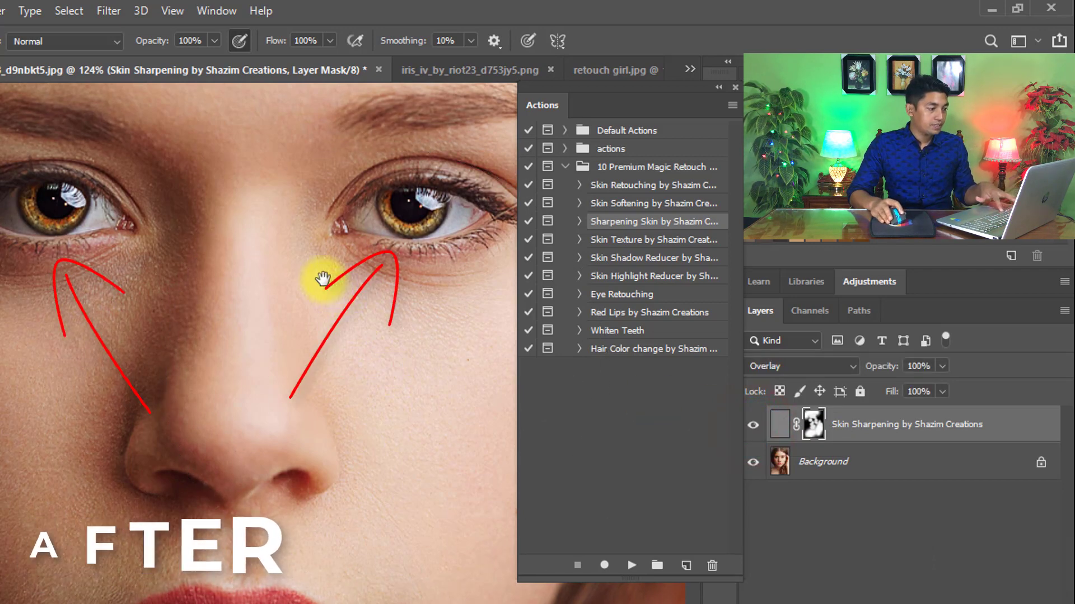
{"action": "left_click_drag", "start_coordinate": [329, 300], "coordinate": [371, 423]}
{"action": "left_click_drag", "start_coordinate": [351, 387], "coordinate": [392, 398]}
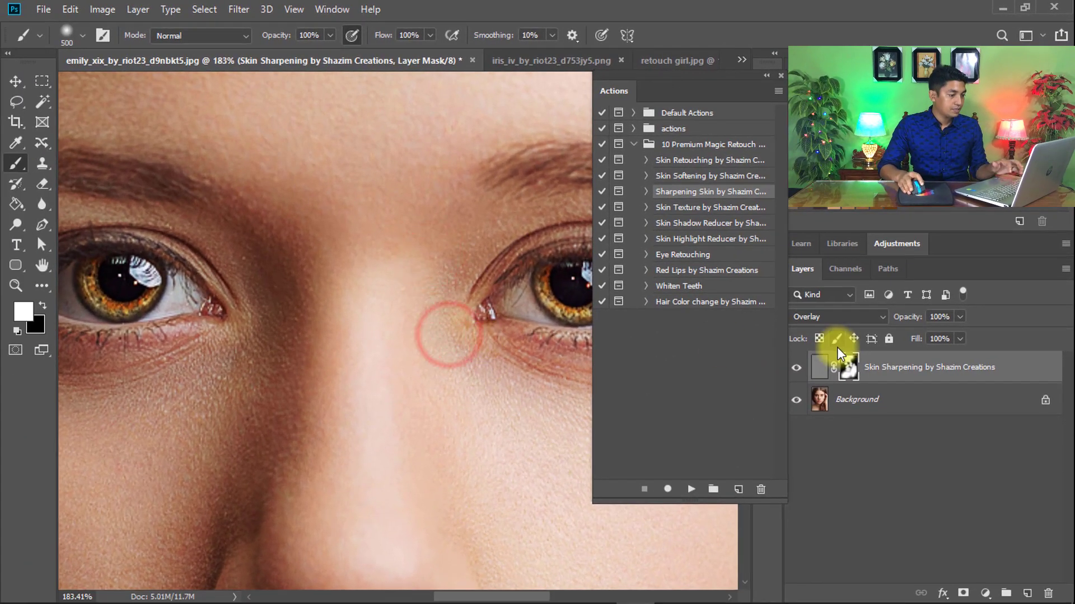
{"action": "left_click", "coordinate": [797, 367]}
{"action": "left_click", "coordinate": [797, 367]}
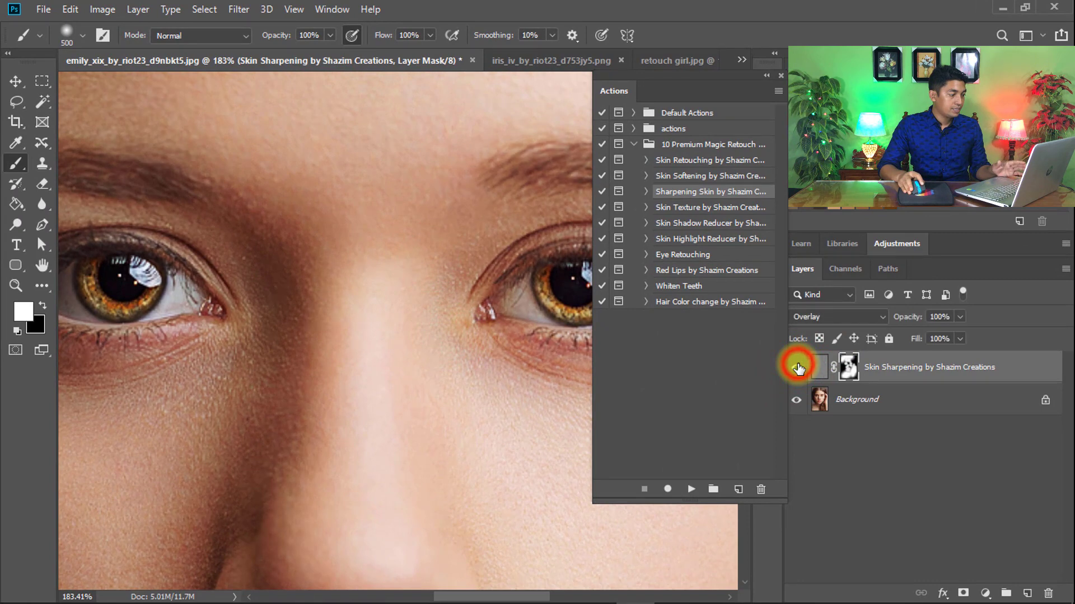
{"action": "left_click_drag", "start_coordinate": [402, 245], "coordinate": [369, 240]}
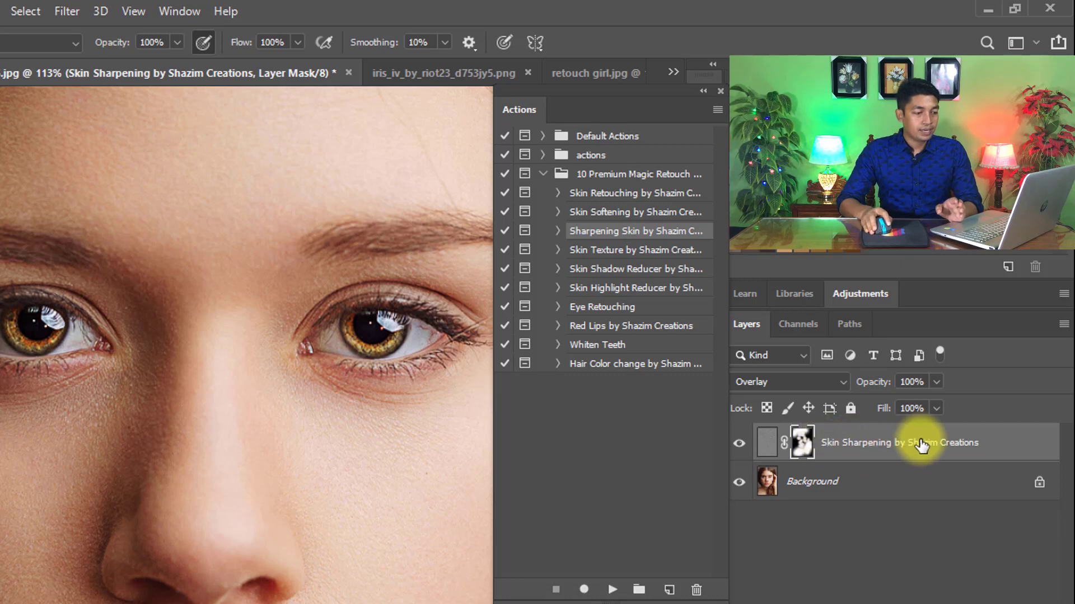
Step: Duplicate the Skin Sharpening layer under the suggested name to strengthen the sharpening
{"action": "right_click", "coordinate": [873, 447]}
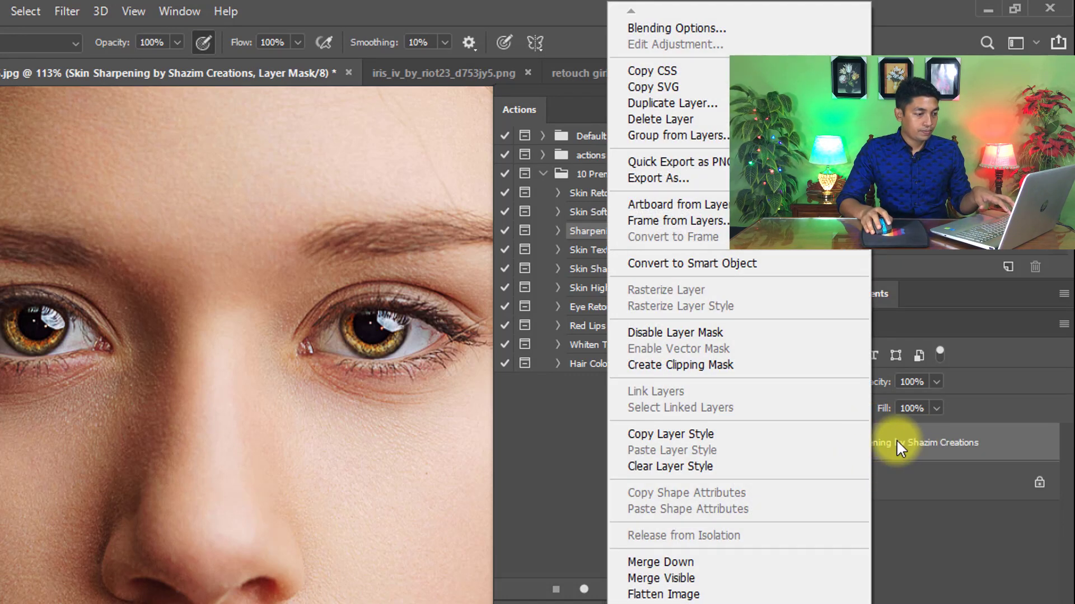
{"action": "left_click", "coordinate": [677, 102]}
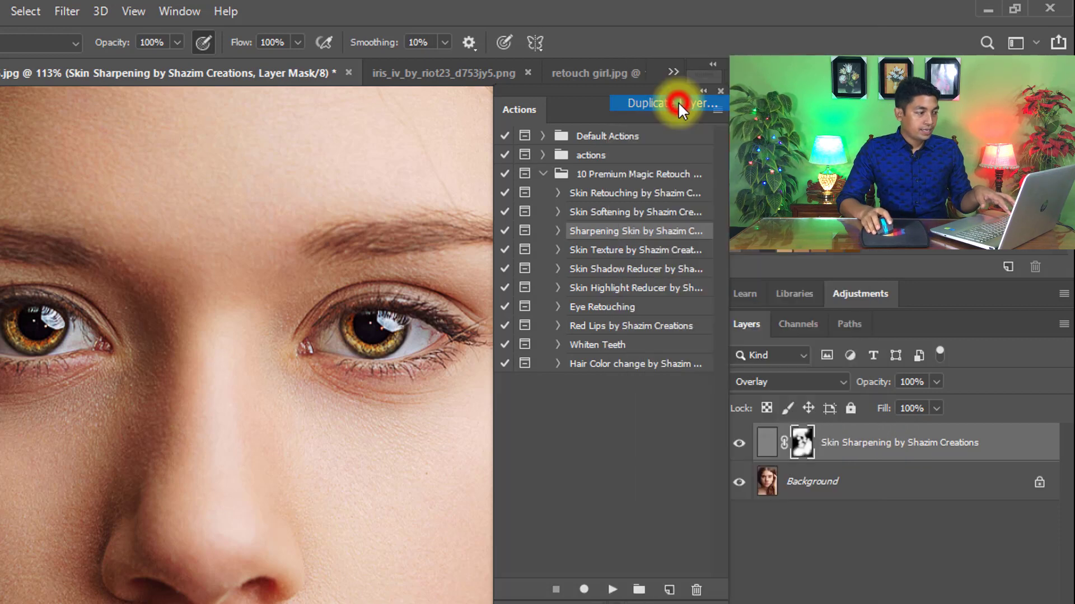
{"action": "left_click", "coordinate": [399, 207]}
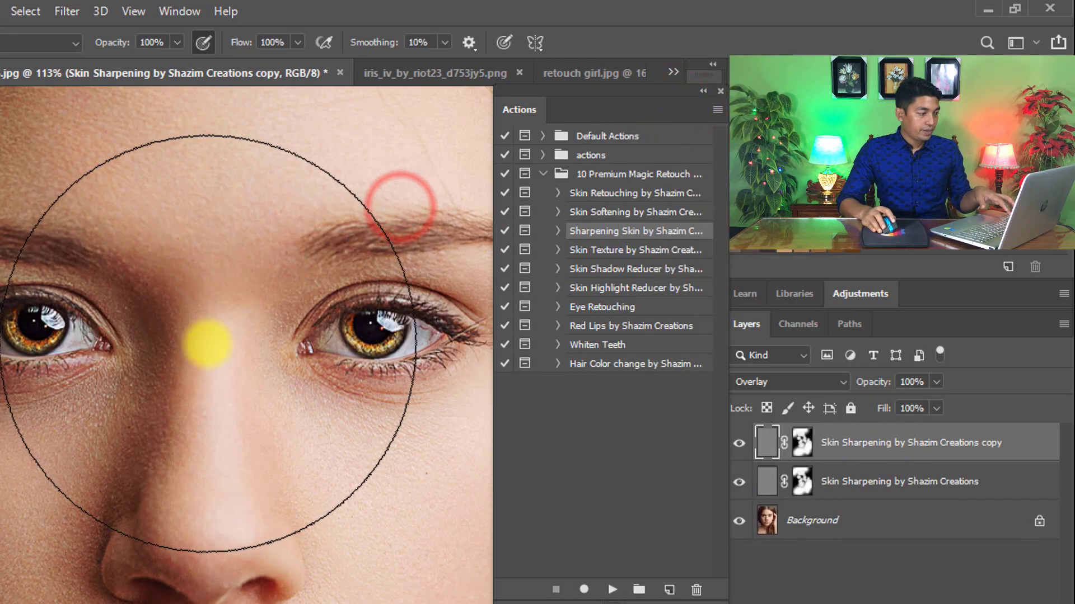
Step: Compare the original Background alone with the doubled sharpening, examining the nose and the skin around it closely
{"action": "left_click_drag", "start_coordinate": [232, 362], "coordinate": [240, 249]}
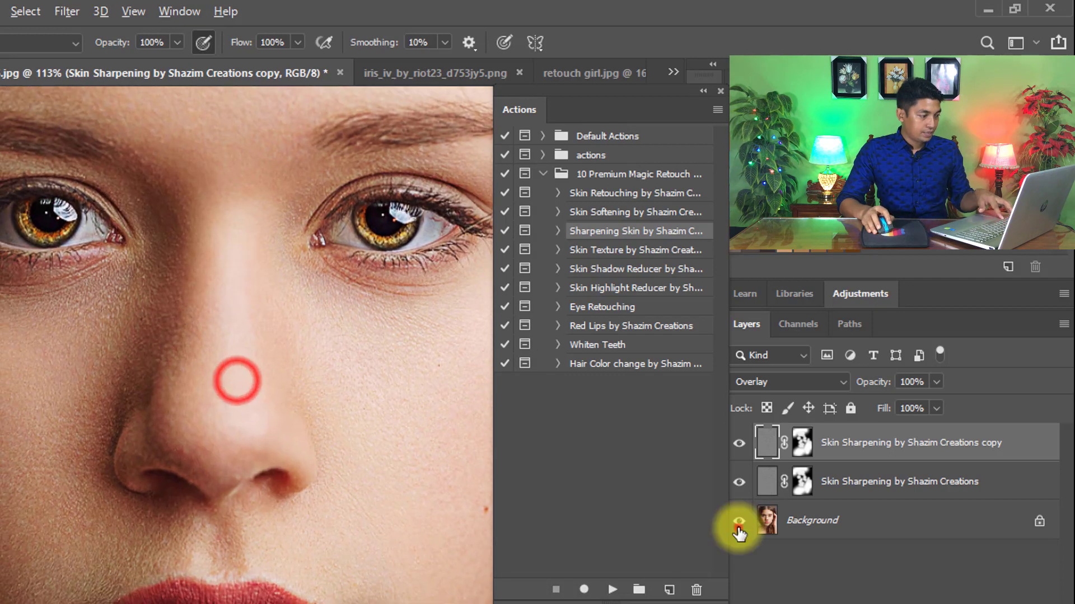
{"action": "left_click", "coordinate": [739, 522], "text": "alt"}
{"action": "left_click", "coordinate": [739, 522], "text": "alt"}
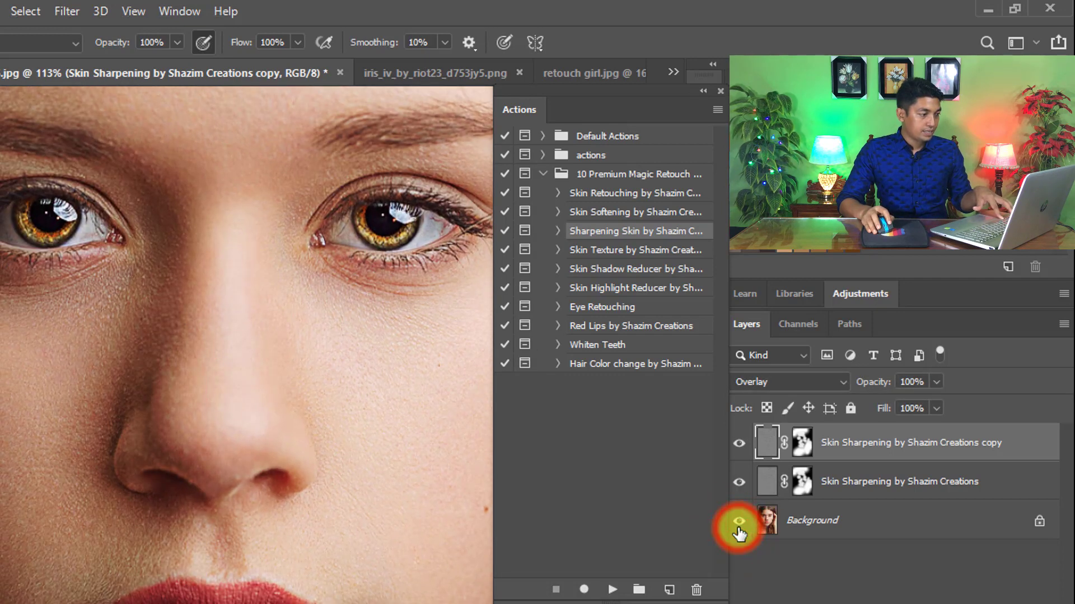
{"action": "left_click_drag", "start_coordinate": [150, 283], "coordinate": [189, 279]}
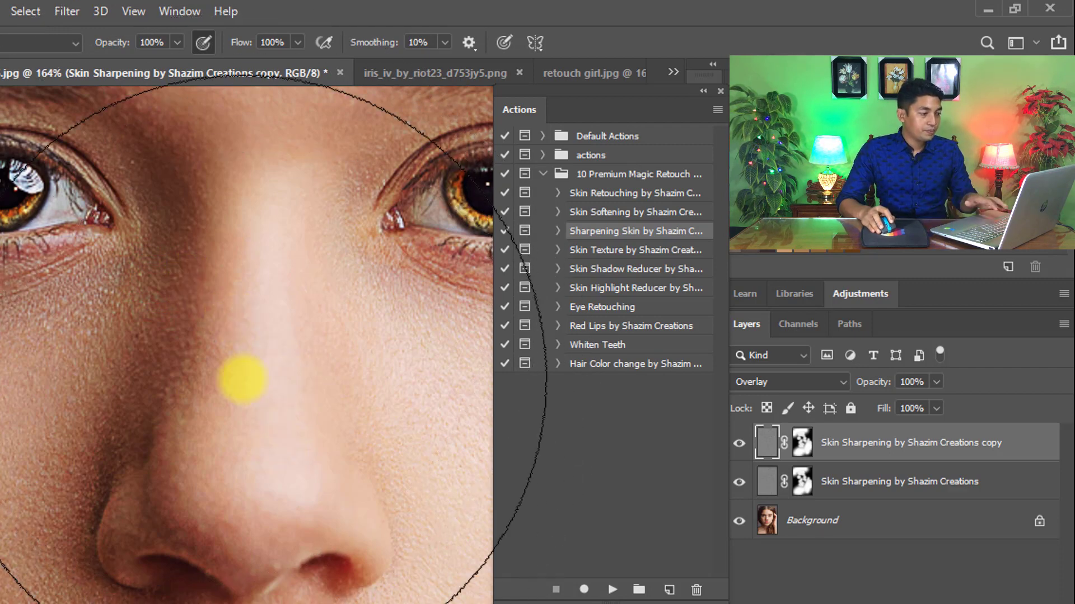
{"action": "left_click_drag", "start_coordinate": [208, 355], "coordinate": [160, 394]}
{"action": "left_click_drag", "start_coordinate": [202, 308], "coordinate": [145, 307]}
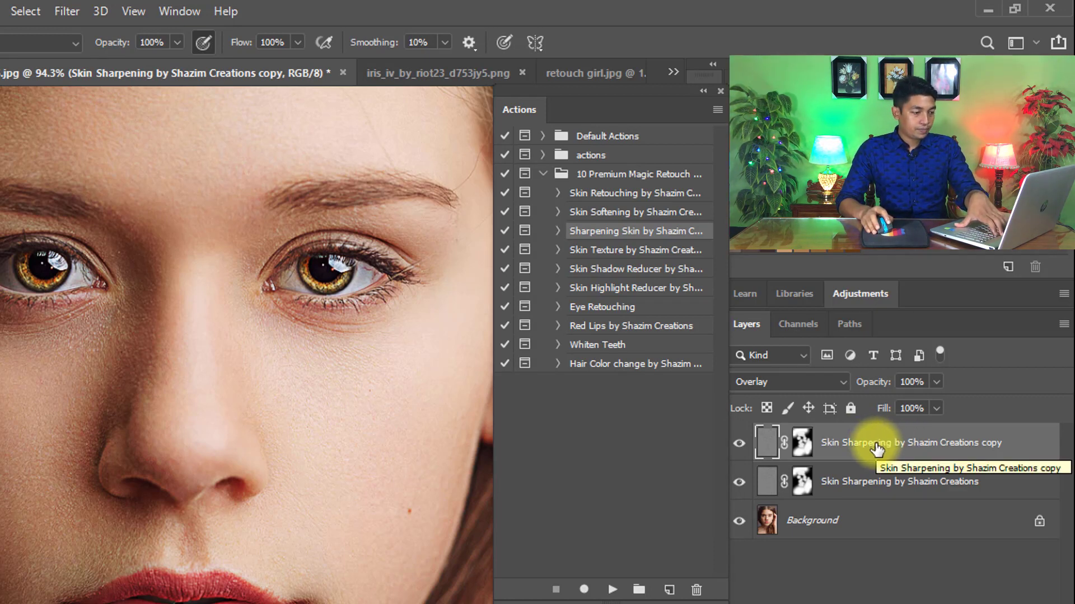
Step: Delete both Skin Sharpening layers and run the Skin Texture action through to its end
{"action": "key", "text": "Delete"}
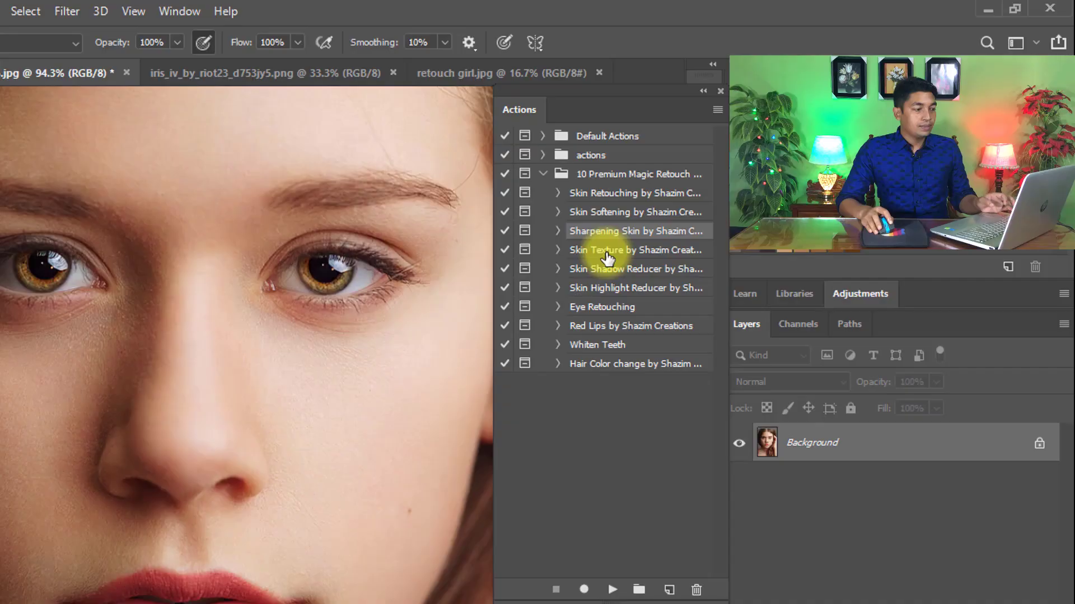
{"action": "left_click", "coordinate": [605, 252]}
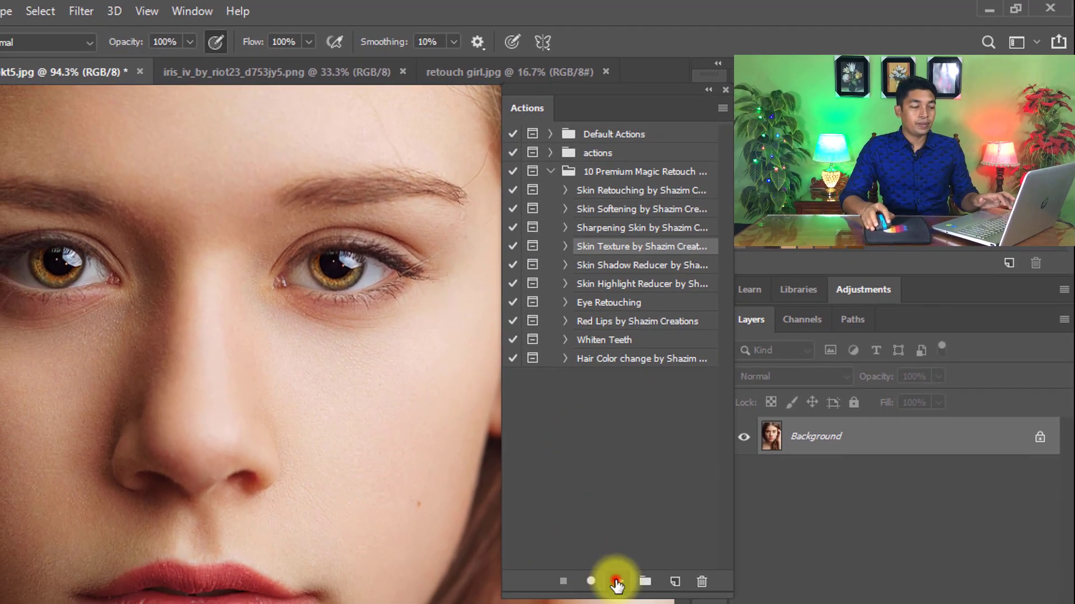
{"action": "left_click", "coordinate": [617, 583]}
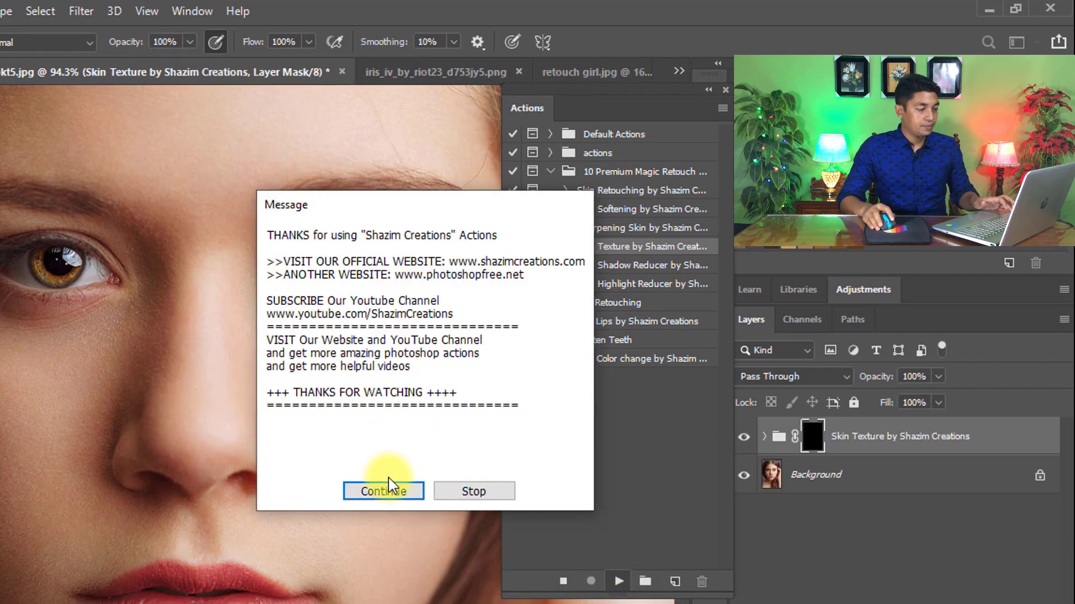
{"action": "left_click", "coordinate": [383, 492]}
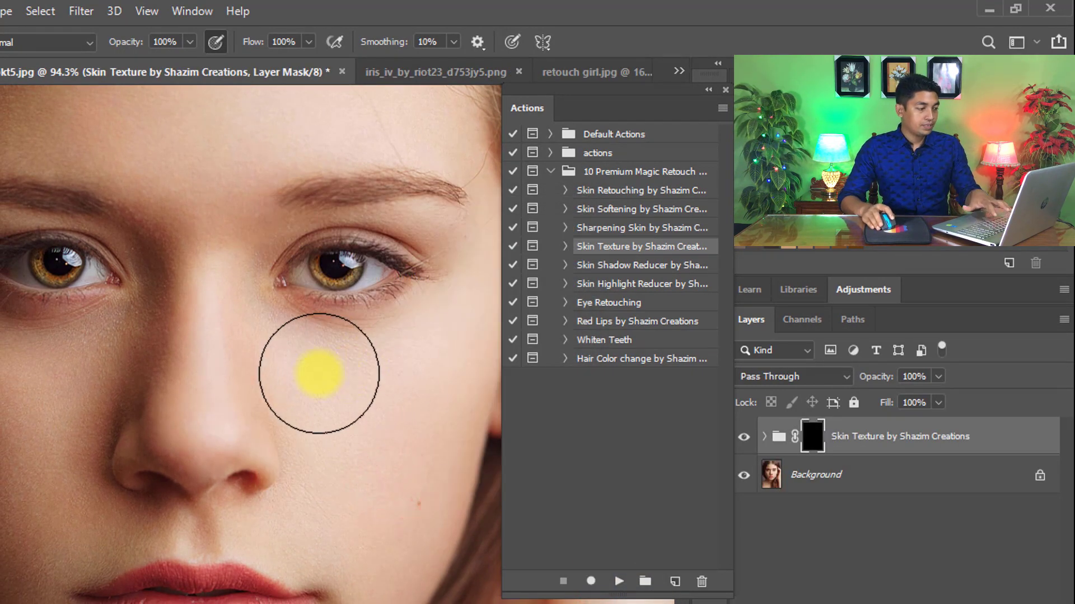
Step: Paint on the Skin Texture group's mask over the cheeks, eyes, nose and forehead
{"action": "left_click_drag", "start_coordinate": [251, 319], "coordinate": [297, 404]}
{"action": "mouse_move", "coordinate": [269, 190]}
{"action": "left_mouse_down"}
{"action": "mouse_move", "coordinate": [127, 196]}
{"action": "mouse_move", "coordinate": [129, 185]}
{"action": "mouse_move", "coordinate": [412, 207]}
{"action": "left_mouse_up"}
{"action": "left_click_drag", "start_coordinate": [338, 259], "coordinate": [311, 180]}
{"action": "left_click_drag", "start_coordinate": [233, 173], "coordinate": [250, 344]}
{"action": "left_click_drag", "start_coordinate": [289, 382], "coordinate": [280, 215]}
{"action": "mouse_move", "coordinate": [58, 355]}
{"action": "left_mouse_down"}
{"action": "mouse_move", "coordinate": [67, 307]}
{"action": "mouse_move", "coordinate": [100, 401]}
{"action": "left_mouse_up"}
{"action": "left_click_drag", "start_coordinate": [101, 396], "coordinate": [94, 207]}
{"action": "left_click_drag", "start_coordinate": [93, 250], "coordinate": [167, 376]}
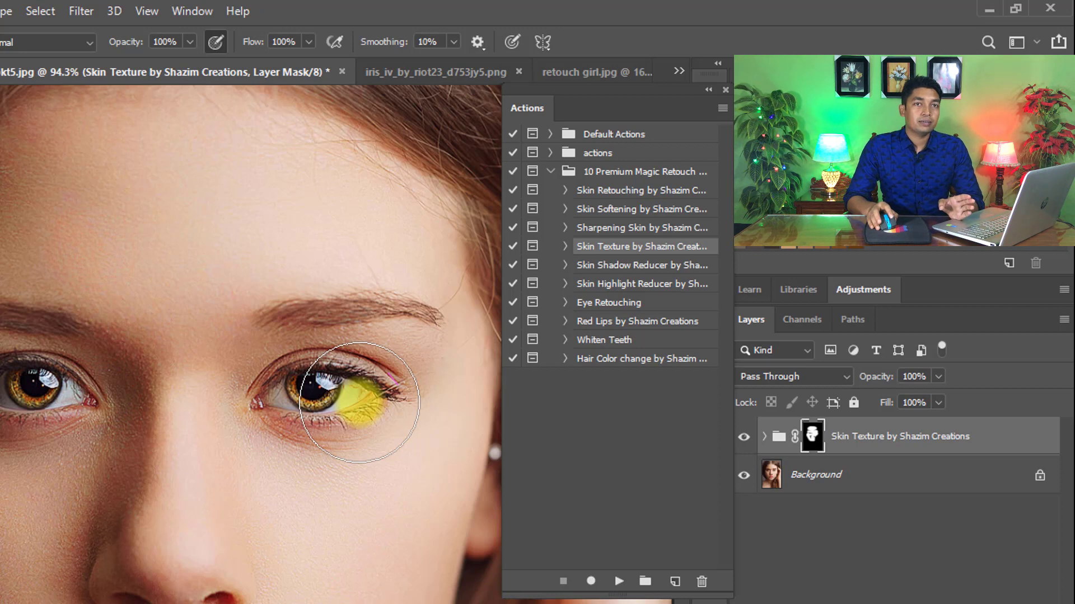
Step: Toggle the visibility of the Skin Texture group to compare the skin around the eye and nose before and after
{"action": "left_click_drag", "start_coordinate": [359, 402], "coordinate": [213, 397]}
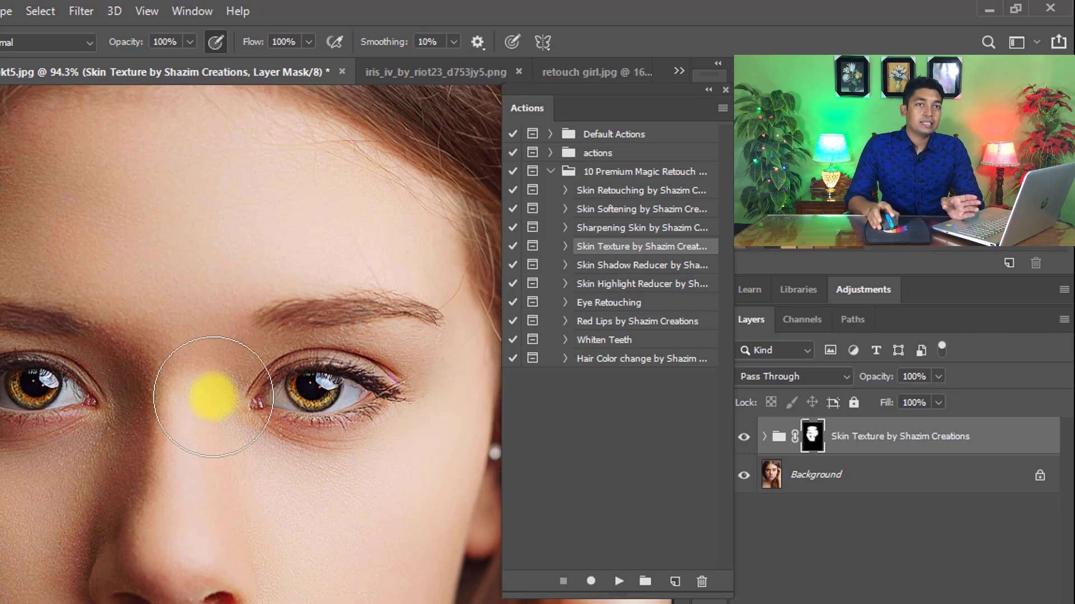
{"action": "mouse_move", "coordinate": [176, 396]}
{"action": "left_mouse_down"}
{"action": "mouse_move", "coordinate": [137, 379]}
{"action": "mouse_move", "coordinate": [207, 381]}
{"action": "mouse_move", "coordinate": [384, 288]}
{"action": "left_mouse_up"}
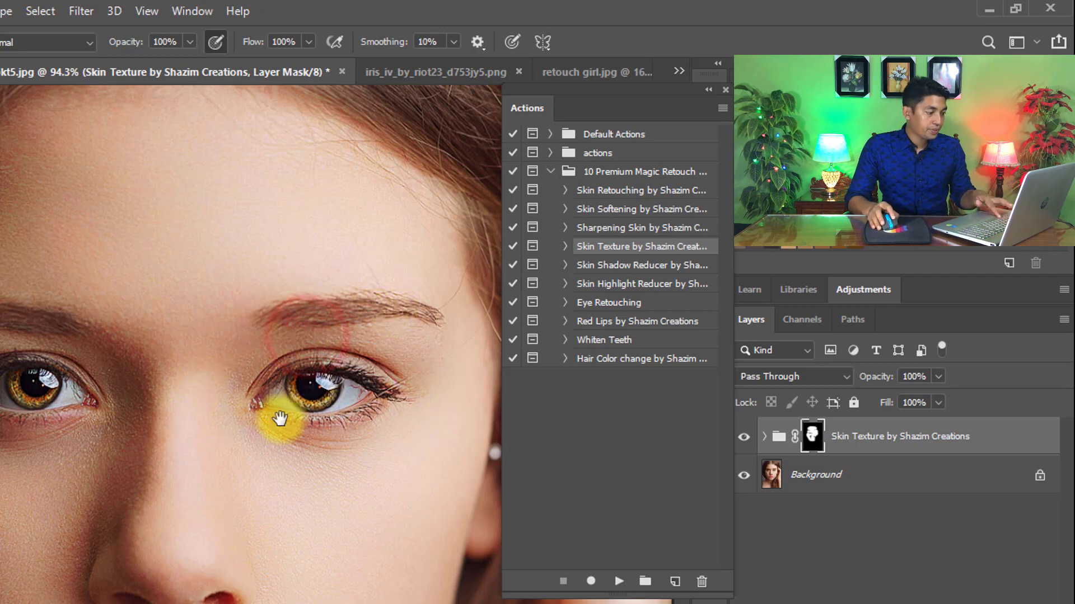
{"action": "left_click_drag", "start_coordinate": [280, 420], "coordinate": [295, 282]}
{"action": "left_click_drag", "start_coordinate": [190, 252], "coordinate": [236, 254]}
{"action": "left_click_drag", "start_coordinate": [276, 395], "coordinate": [252, 377]}
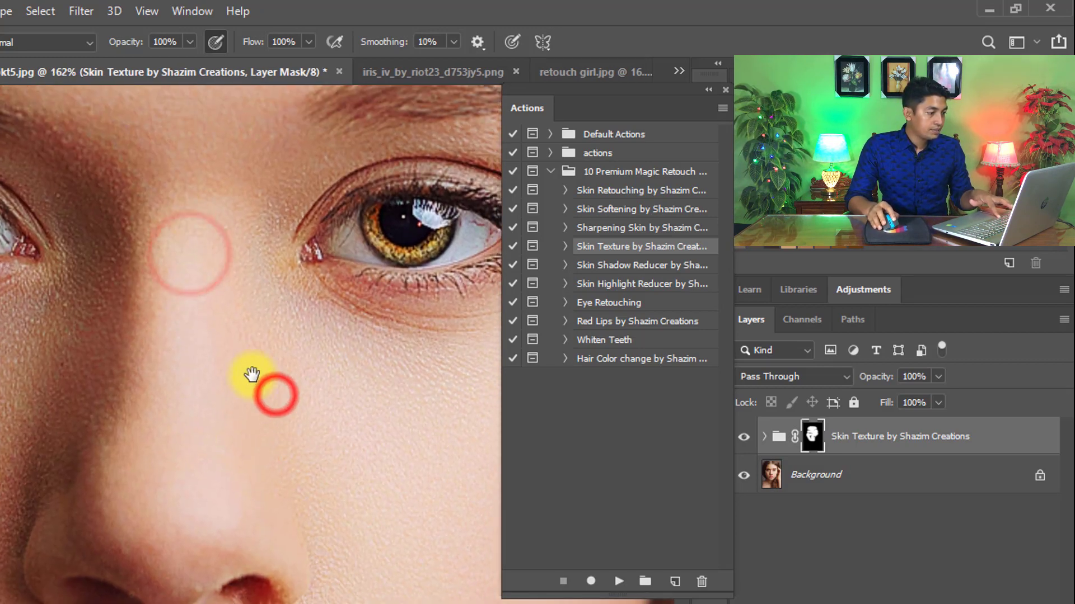
{"action": "left_click", "coordinate": [744, 438]}
{"action": "left_click", "coordinate": [744, 438]}
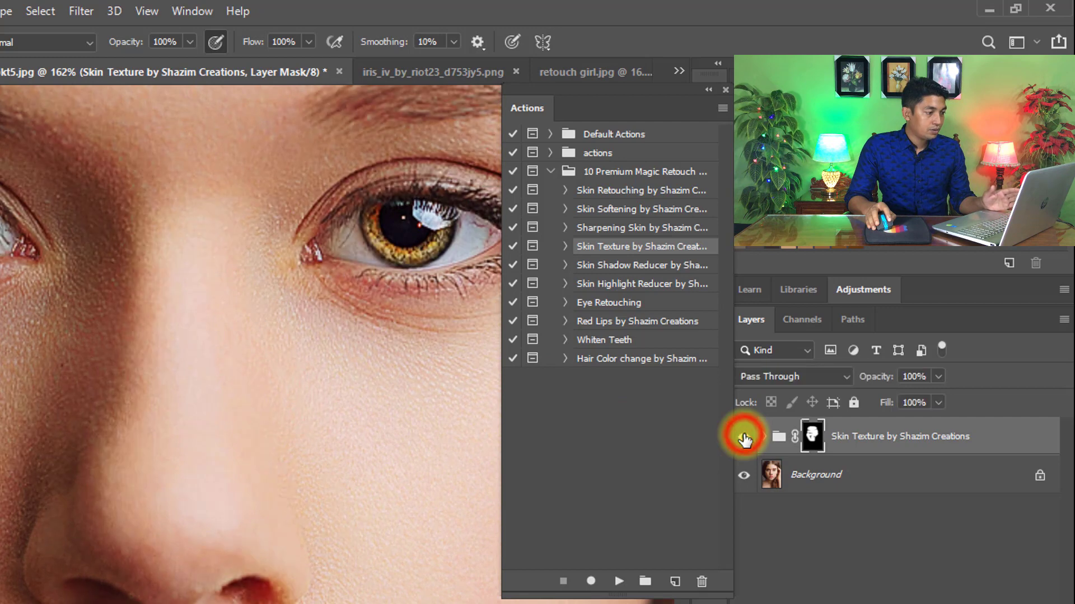
Step: Extend the painting on the Skin Texture group's mask over the remaining skin with the brush at size 175
{"action": "left_click_drag", "start_coordinate": [305, 459], "coordinate": [334, 276]}
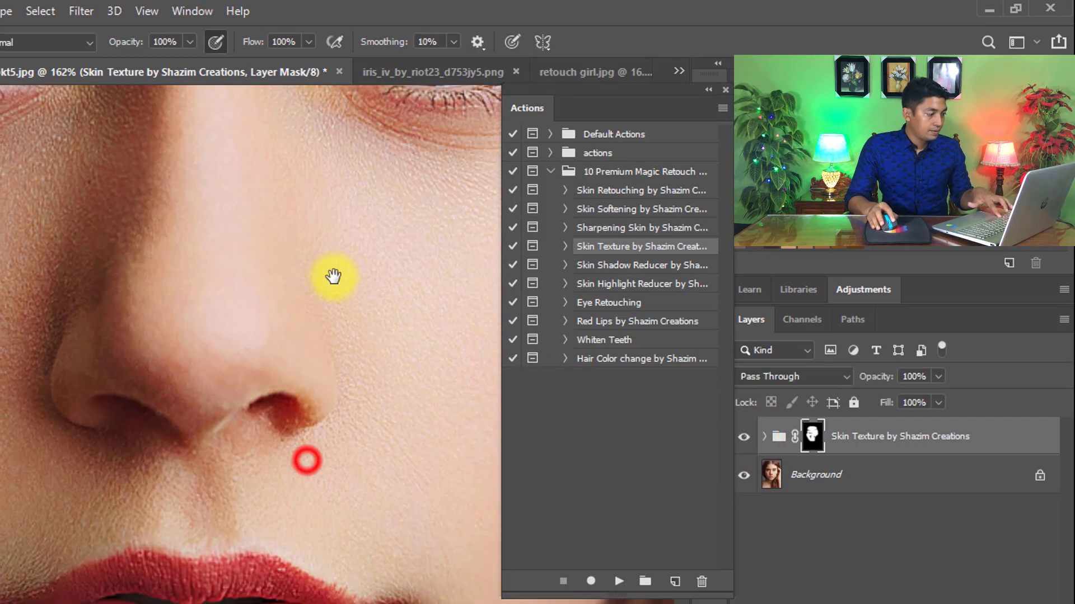
{"action": "left_click_drag", "start_coordinate": [225, 298], "coordinate": [308, 210]}
{"action": "left_click_drag", "start_coordinate": [300, 310], "coordinate": [272, 305]}
{"action": "left_click_drag", "start_coordinate": [399, 256], "coordinate": [342, 241]}
{"action": "left_click_drag", "start_coordinate": [373, 172], "coordinate": [409, 171]}
{"action": "mouse_move", "coordinate": [310, 150]}
{"action": "left_mouse_down"}
{"action": "mouse_move", "coordinate": [252, 163]}
{"action": "mouse_move", "coordinate": [392, 119]}
{"action": "left_mouse_up"}
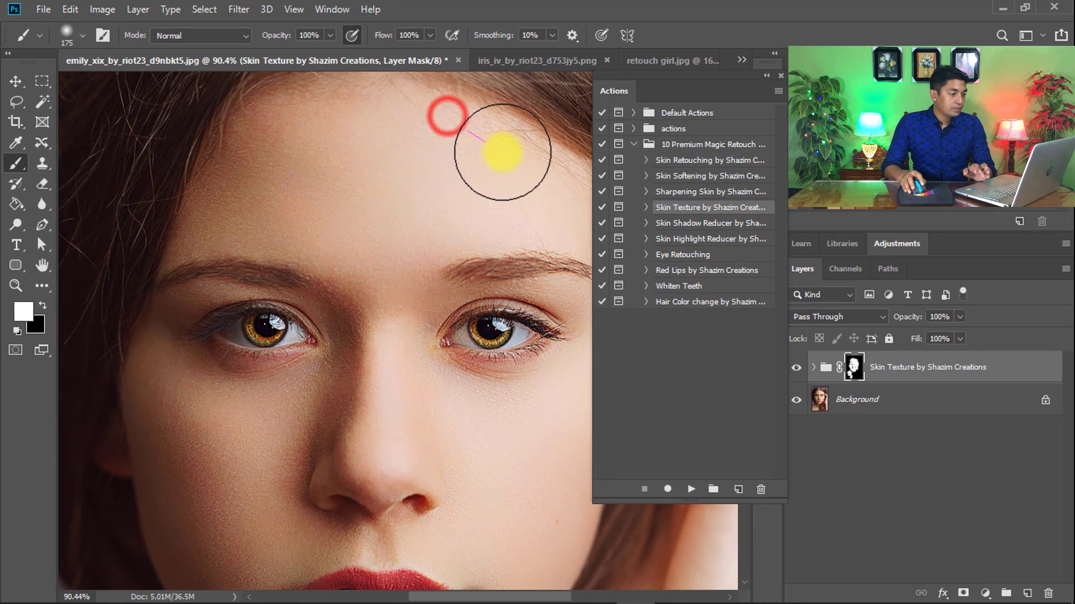
{"action": "left_click_drag", "start_coordinate": [503, 153], "coordinate": [497, 161]}
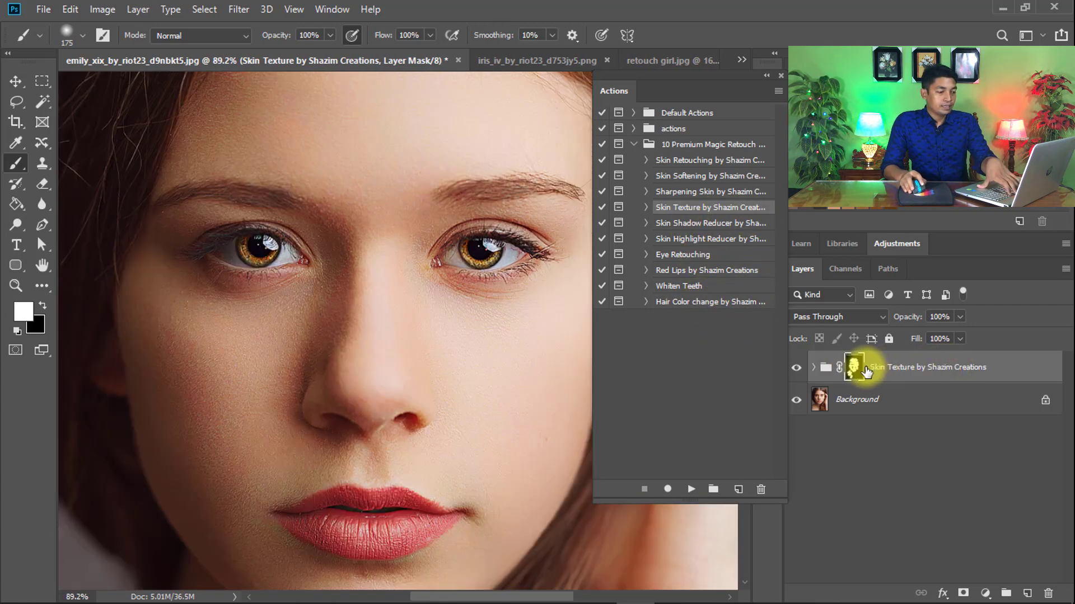
Step: Delete the Skin Texture group and run the Skin Shadow Reducer action through to its end
{"action": "key", "text": "Delete"}
{"action": "key", "text": "Delete"}
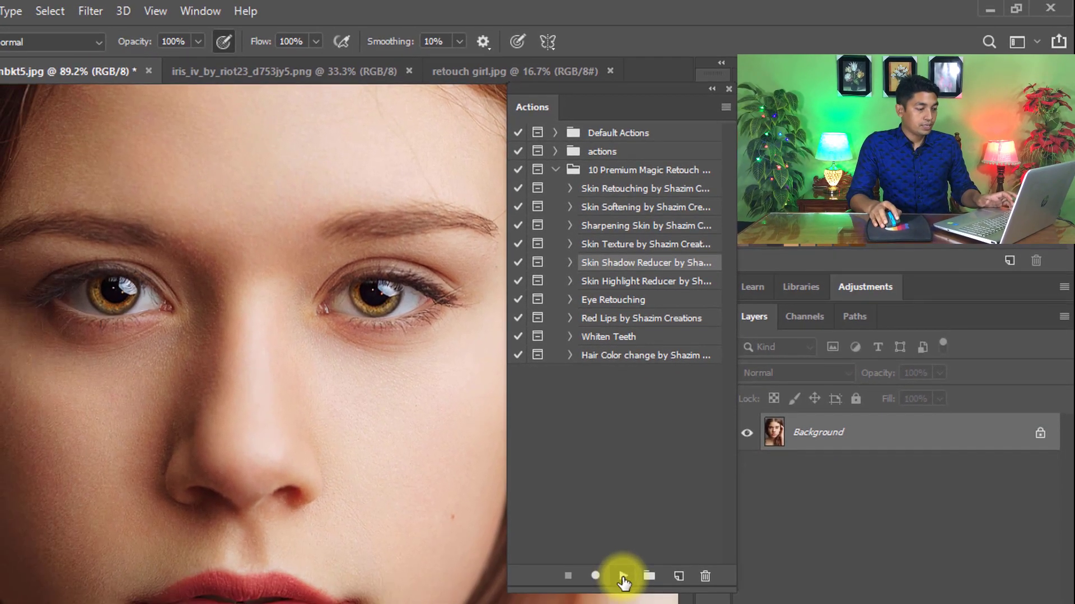
{"action": "left_click", "coordinate": [623, 578]}
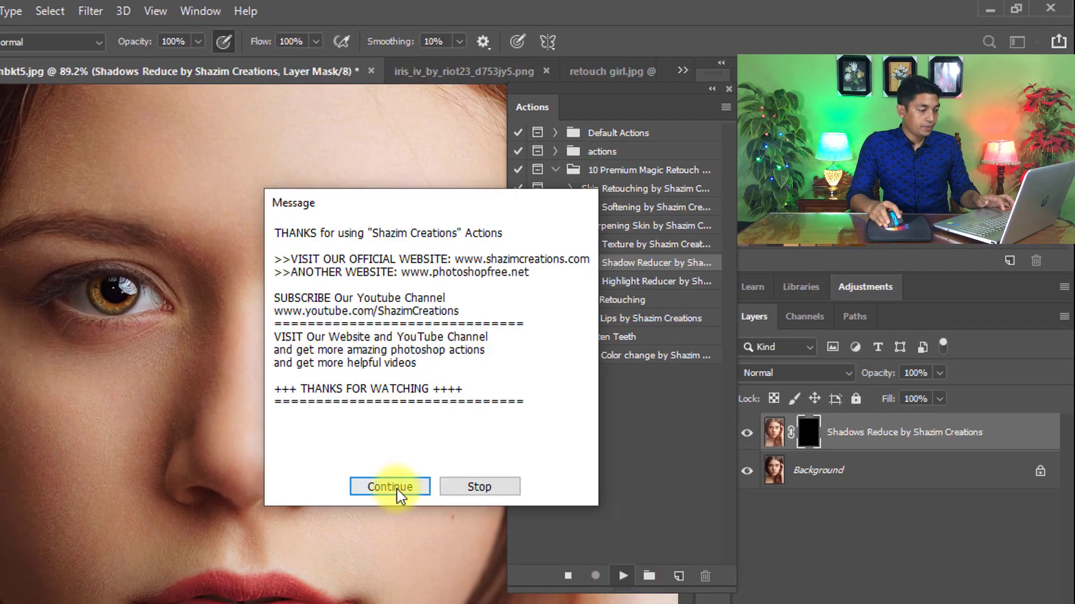
{"action": "left_click", "coordinate": [391, 487]}
{"action": "left_click", "coordinate": [293, 343], "text": "ctrl"}
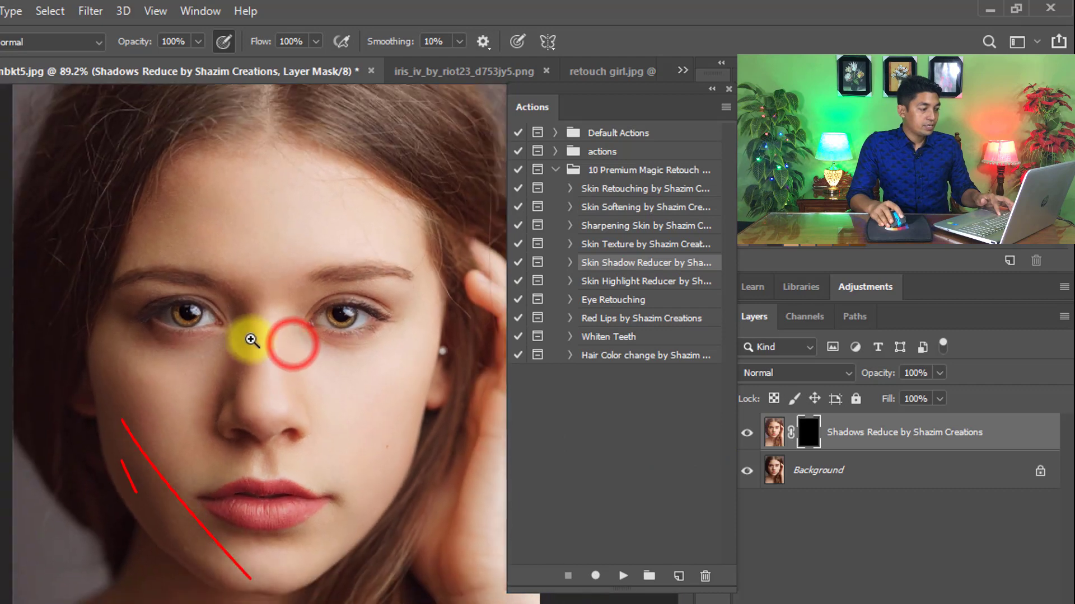
{"action": "left_click_drag", "start_coordinate": [227, 466], "coordinate": [252, 383]}
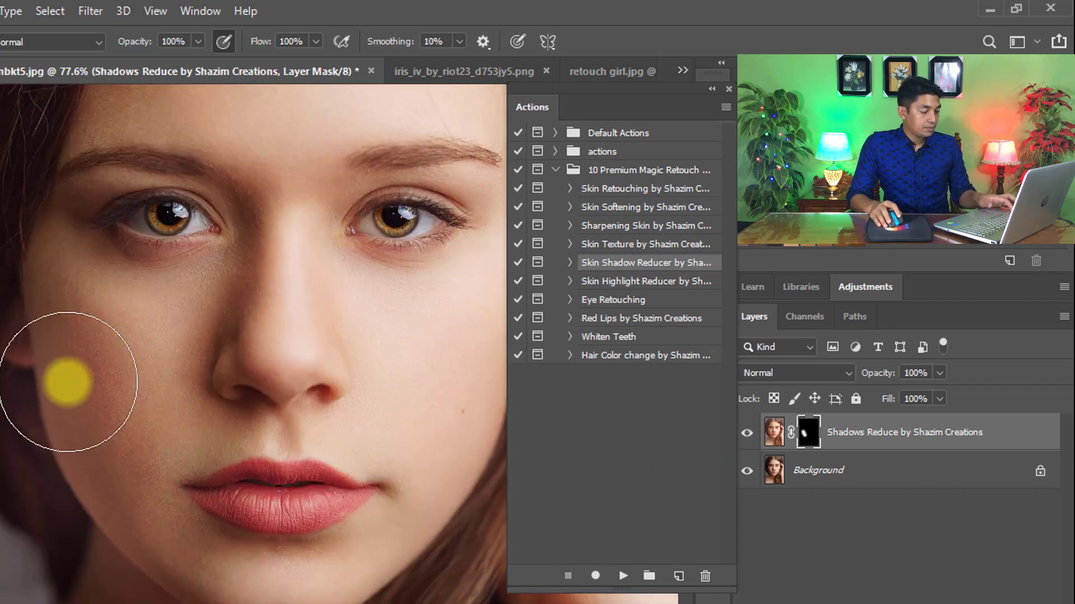
{"action": "key", "text": "ctrl+z"}
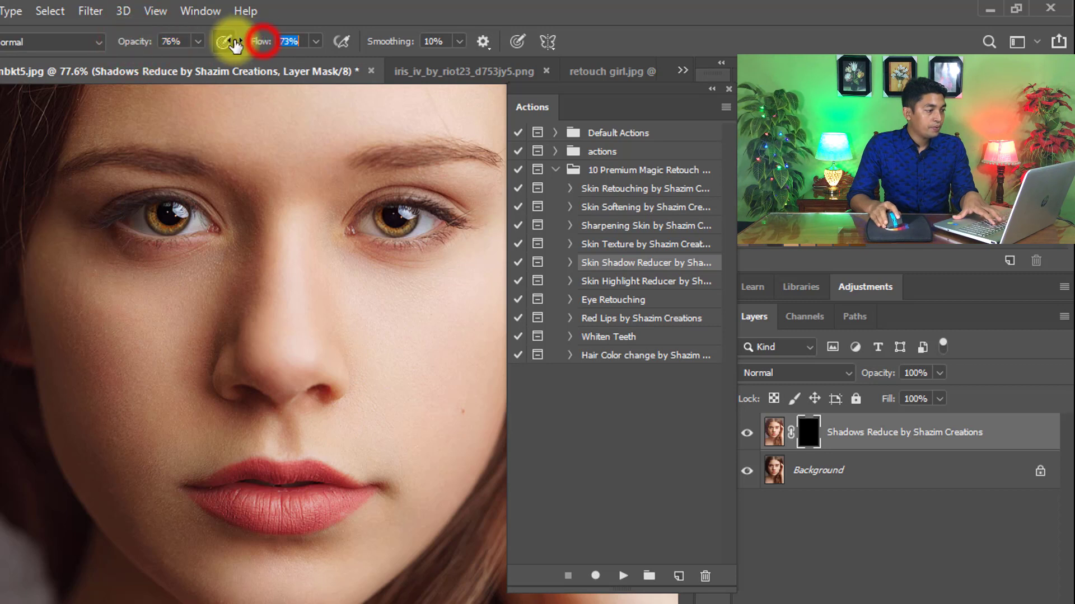
Step: With brush opacity at 65% and flow at 67%, paint the Shadows Reduce mask over the shadowed cheek, jaw and side of the nose
{"action": "left_click_drag", "start_coordinate": [134, 45], "coordinate": [129, 45]}
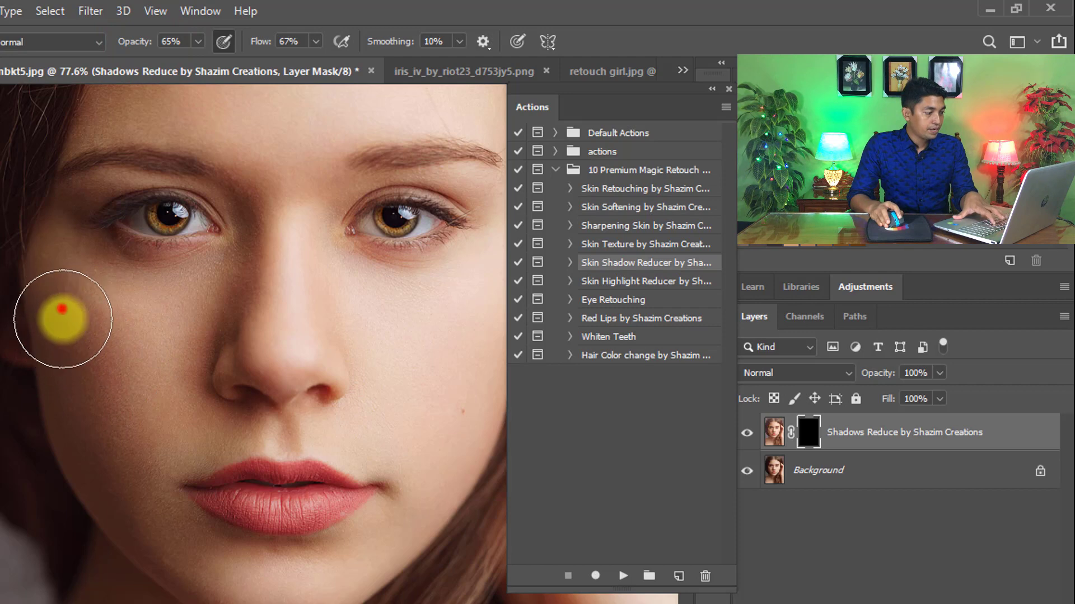
{"action": "left_click_drag", "start_coordinate": [63, 309], "coordinate": [59, 305]}
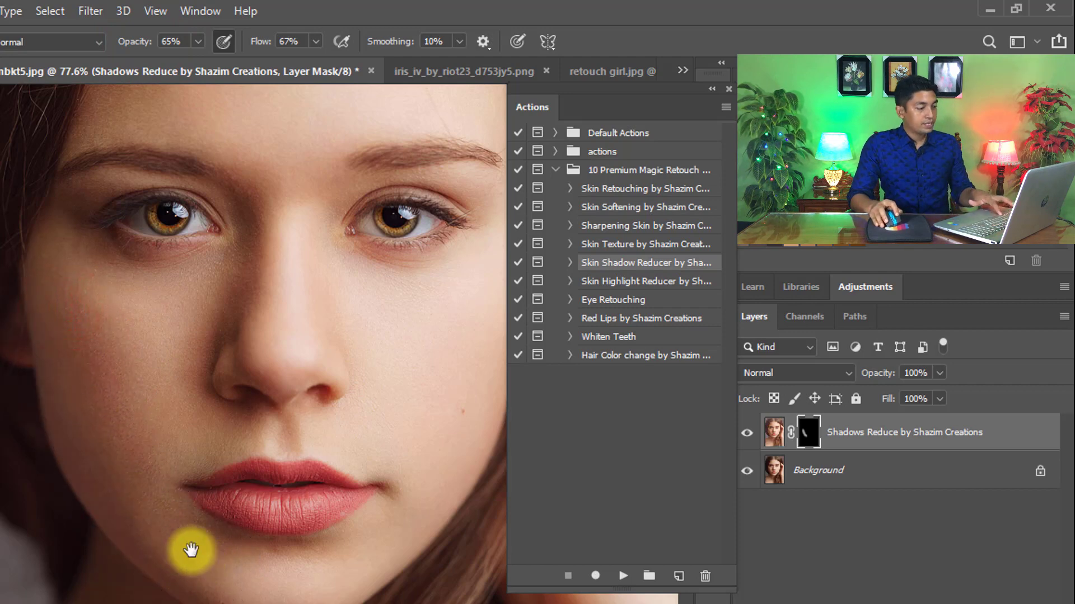
{"action": "left_click_drag", "start_coordinate": [191, 551], "coordinate": [194, 271]}
{"action": "scroll", "coordinate": [127, 307], "scroll_direction": "down", "scroll_amount": 1}
{"action": "mouse_move", "coordinate": [128, 323]}
{"action": "left_mouse_down"}
{"action": "mouse_move", "coordinate": [149, 355]}
{"action": "mouse_move", "coordinate": [286, 401]}
{"action": "mouse_move", "coordinate": [26, 481]}
{"action": "mouse_move", "coordinate": [175, 361]}
{"action": "left_mouse_up"}
{"action": "left_click_drag", "start_coordinate": [168, 316], "coordinate": [136, 549]}
{"action": "mouse_move", "coordinate": [327, 352]}
{"action": "left_mouse_down"}
{"action": "mouse_move", "coordinate": [139, 466]}
{"action": "mouse_move", "coordinate": [142, 602]}
{"action": "left_mouse_up"}
{"action": "mouse_move", "coordinate": [192, 375]}
{"action": "left_mouse_down"}
{"action": "mouse_move", "coordinate": [79, 370]}
{"action": "mouse_move", "coordinate": [172, 554]}
{"action": "left_mouse_up"}
{"action": "mouse_move", "coordinate": [213, 373]}
{"action": "left_mouse_down"}
{"action": "mouse_move", "coordinate": [147, 358]}
{"action": "mouse_move", "coordinate": [224, 371]}
{"action": "left_mouse_up"}
{"action": "left_click_drag", "start_coordinate": [251, 562], "coordinate": [252, 351]}
{"action": "left_click_drag", "start_coordinate": [203, 303], "coordinate": [186, 448]}
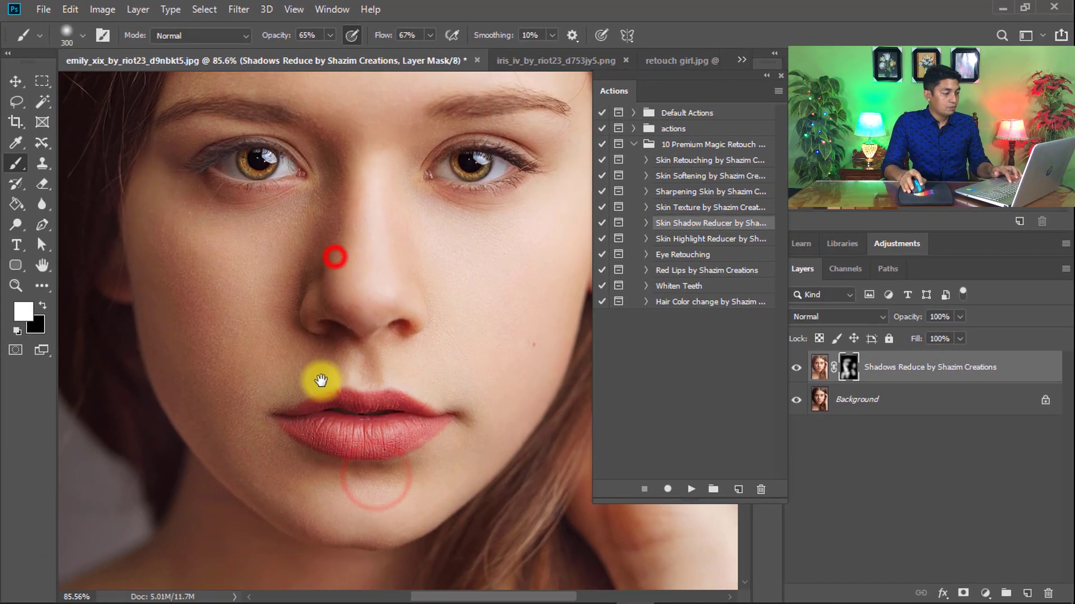
Step: Toggle the visibility of the Shadows Reduce layer to compare the shadowed side of the face before and after
{"action": "left_click_drag", "start_coordinate": [320, 380], "coordinate": [321, 389]}
{"action": "left_click", "coordinate": [815, 369]}
{"action": "left_click", "coordinate": [797, 369]}
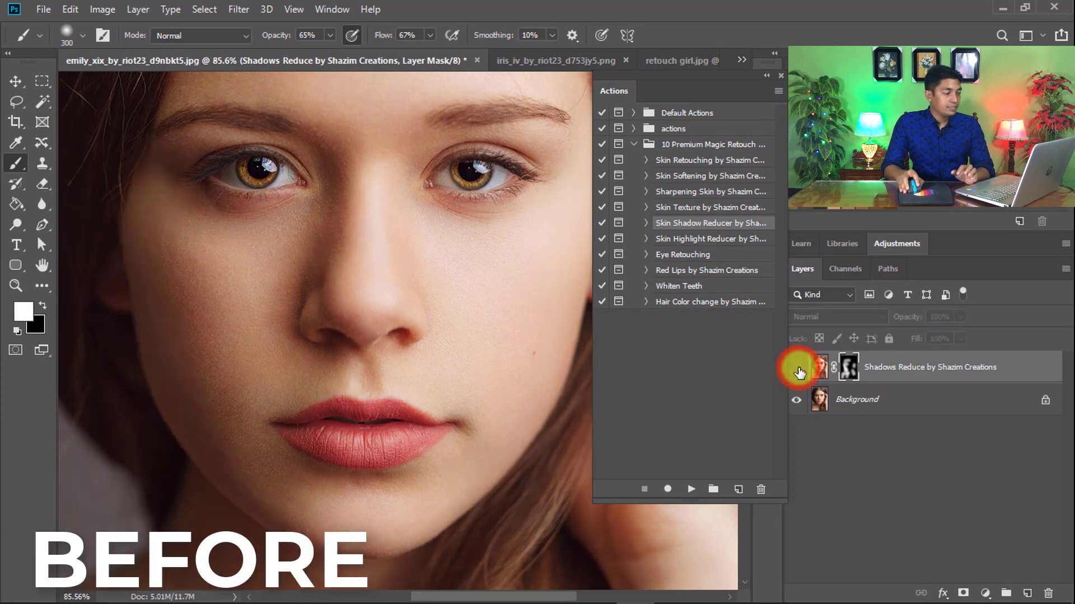
{"action": "left_click", "coordinate": [796, 368]}
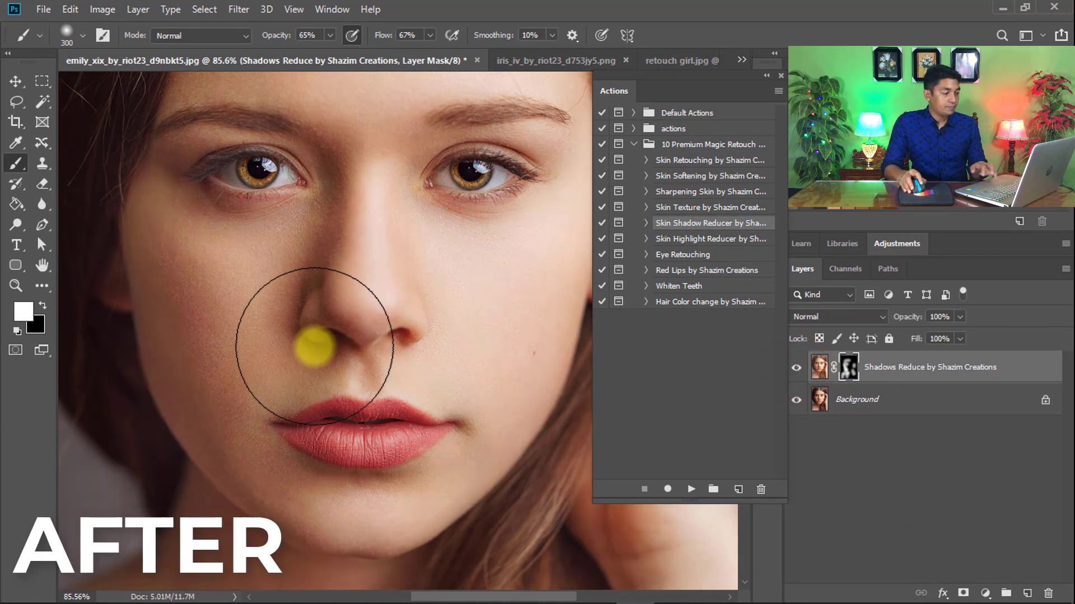
{"action": "left_click_drag", "start_coordinate": [315, 337], "coordinate": [278, 332]}
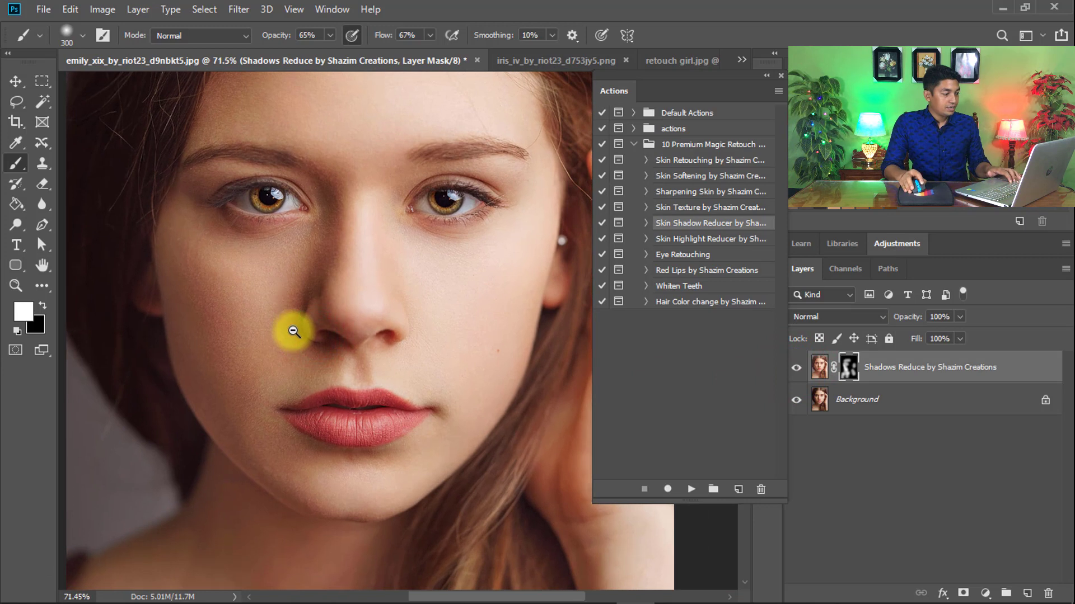
{"action": "left_click", "coordinate": [257, 278], "text": "alt"}
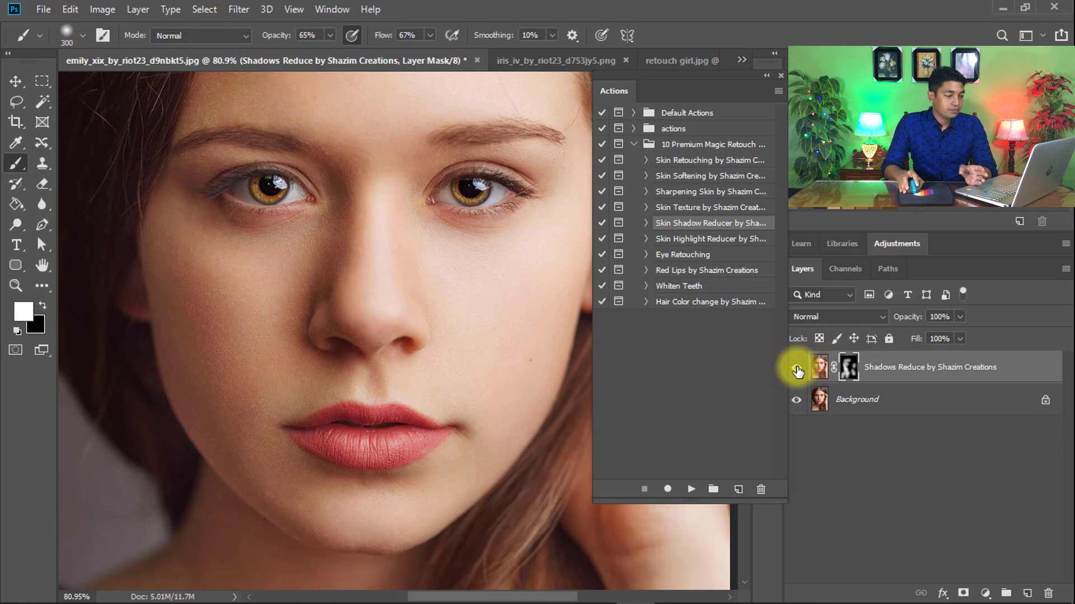
Step: Switch to the iris_iv_by_riot23_d753jy5.png portrait and run the Skin Shadow Reducer action on it through to its end
{"action": "key", "text": "ctrl+Tab"}
{"action": "left_click", "coordinate": [407, 323], "text": "ctrl"}
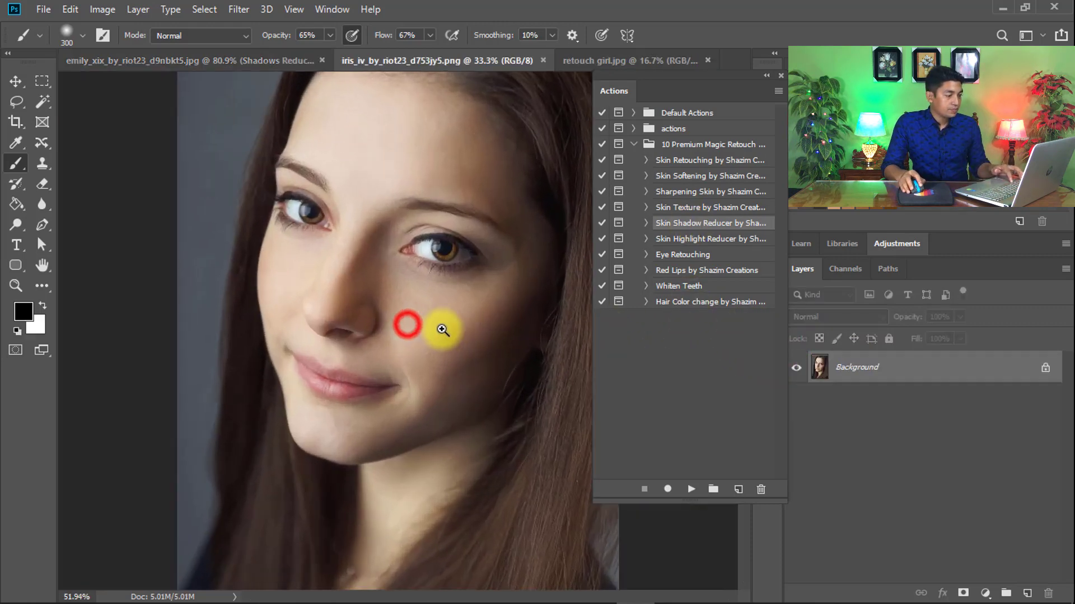
{"action": "left_click", "coordinate": [692, 489]}
{"action": "key", "text": "Return"}
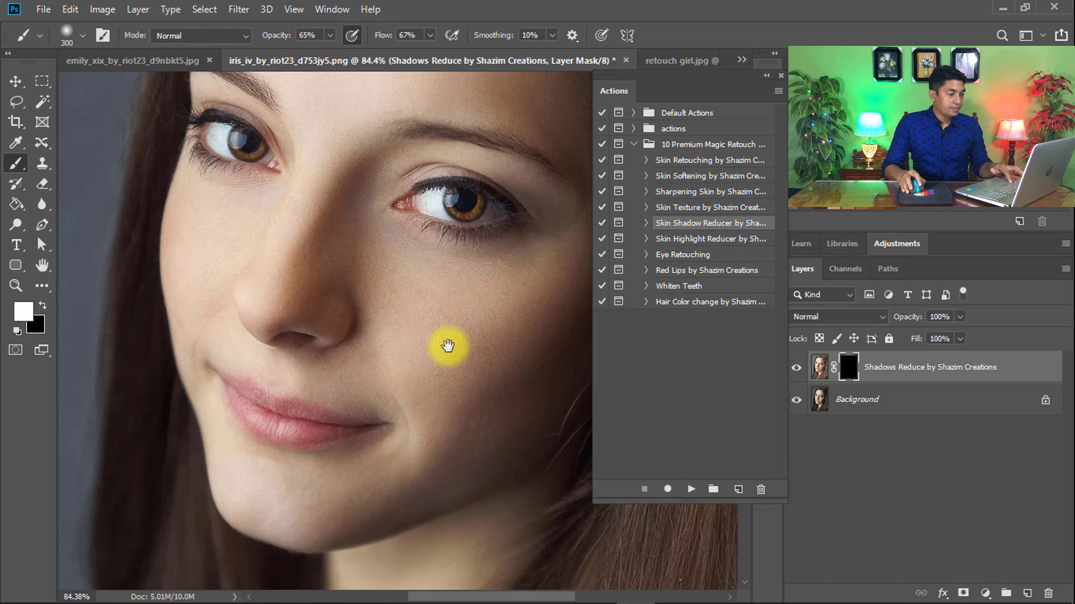
Step: Paint on the second portrait's Shadows Reduce mask over the shaded cheek, temple and jaw
{"action": "left_click_drag", "start_coordinate": [449, 348], "coordinate": [308, 360]}
{"action": "left_click_drag", "start_coordinate": [401, 326], "coordinate": [449, 250]}
{"action": "left_click_drag", "start_coordinate": [448, 250], "coordinate": [463, 340]}
{"action": "left_click_drag", "start_coordinate": [452, 398], "coordinate": [547, 98]}
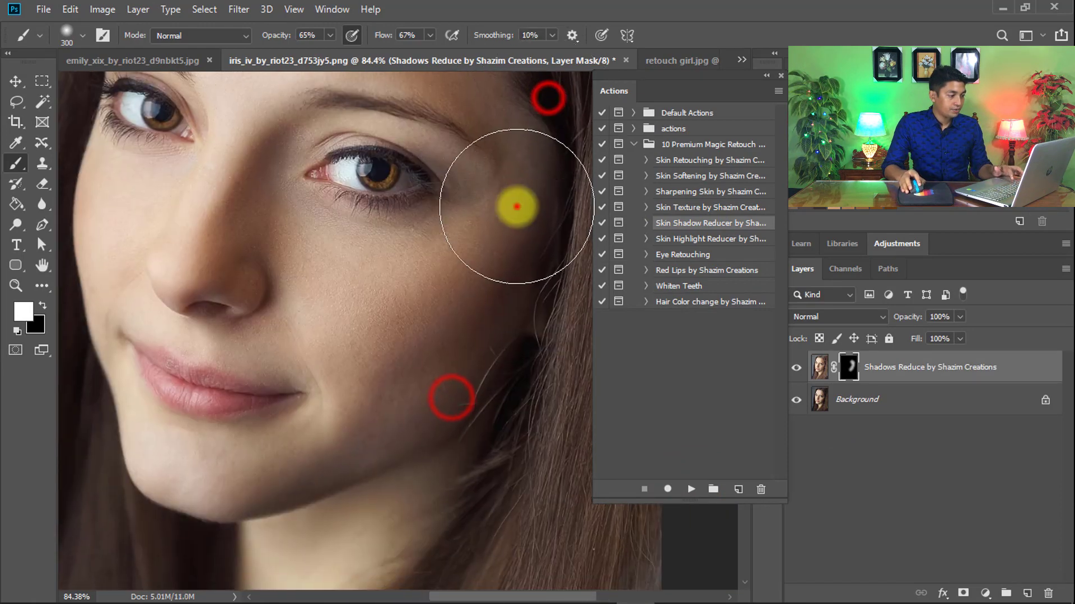
{"action": "left_click_drag", "start_coordinate": [516, 207], "coordinate": [477, 308]}
{"action": "mouse_move", "coordinate": [426, 375]}
{"action": "left_mouse_down"}
{"action": "mouse_move", "coordinate": [473, 178]}
{"action": "mouse_move", "coordinate": [384, 428]}
{"action": "left_mouse_up"}
{"action": "left_click", "coordinate": [474, 179]}
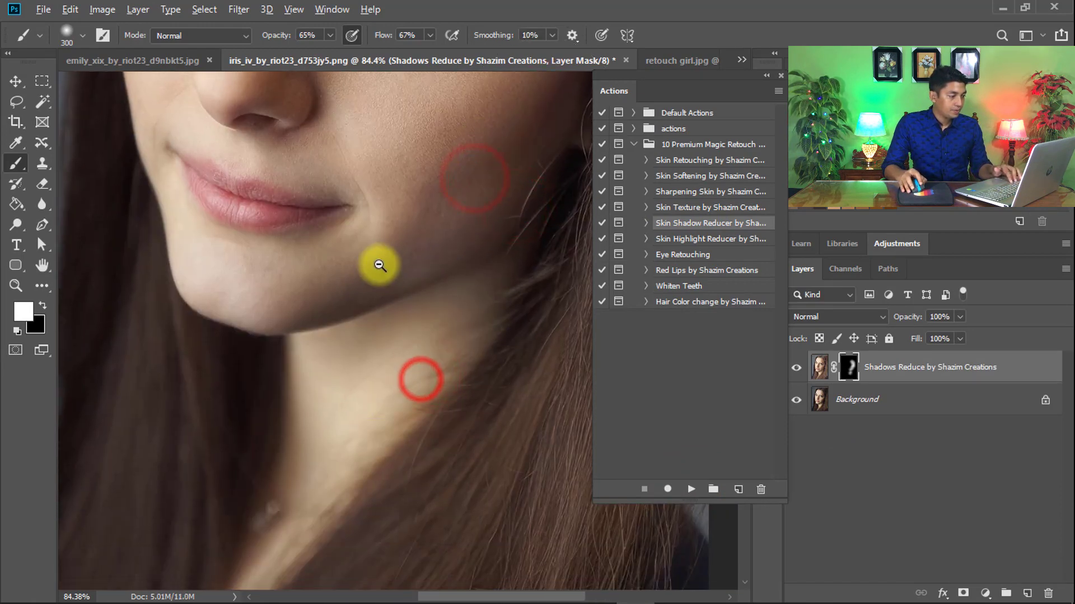
{"action": "mouse_move", "coordinate": [375, 263]}
{"action": "left_mouse_down"}
{"action": "mouse_move", "coordinate": [310, 264]}
{"action": "mouse_move", "coordinate": [340, 296]}
{"action": "mouse_move", "coordinate": [338, 284]}
{"action": "left_mouse_up"}
{"action": "left_click_drag", "start_coordinate": [347, 248], "coordinate": [280, 246]}
Step: Toggle the visibility of the Shadows Reduce layer on the second portrait to compare its shaded cheek before and after
{"action": "left_click_drag", "start_coordinate": [367, 226], "coordinate": [402, 312]}
{"action": "left_click_drag", "start_coordinate": [428, 202], "coordinate": [481, 211]}
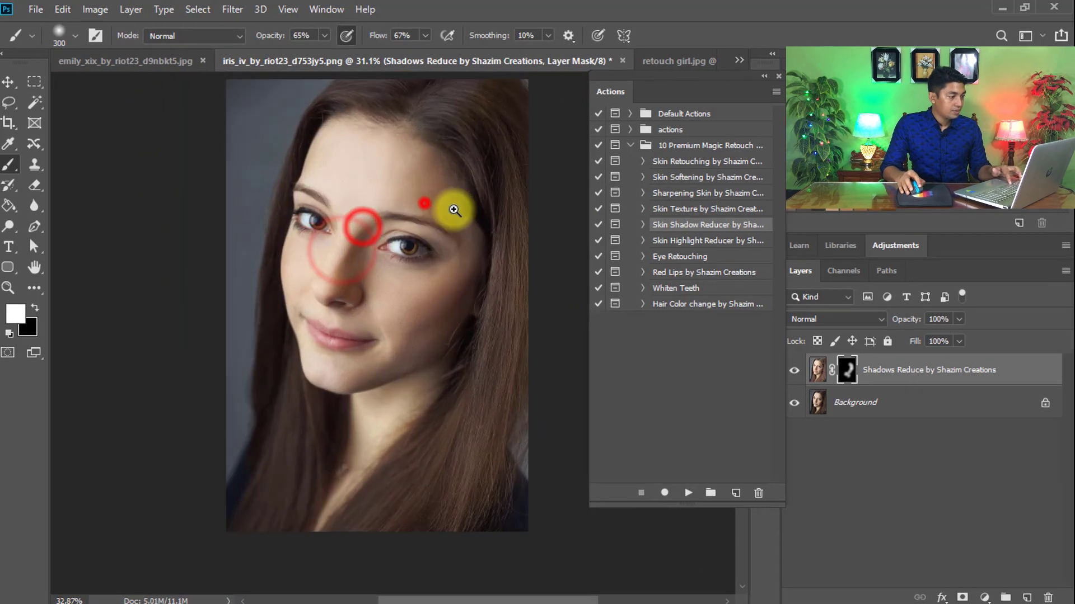
{"action": "left_click", "coordinate": [794, 370]}
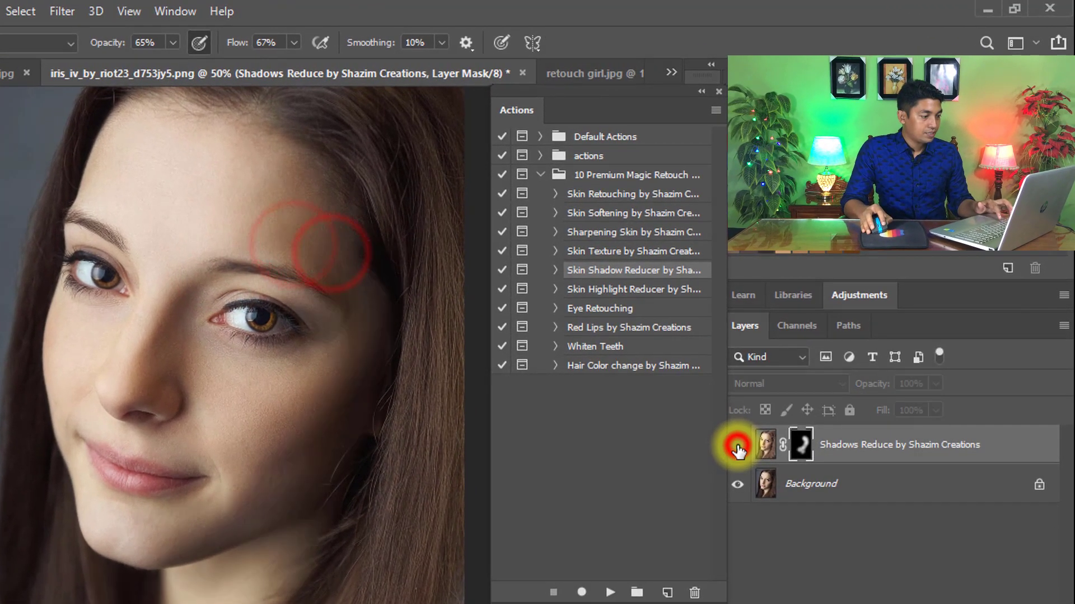
{"action": "left_click", "coordinate": [738, 447]}
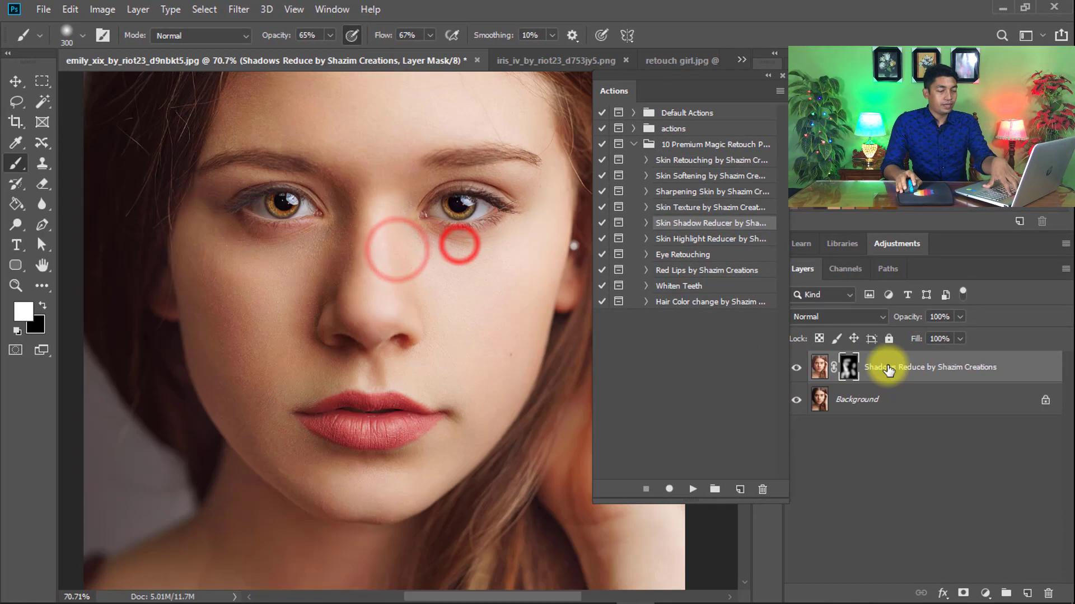
Step: Delete the Shadows Reduce layers and run the Skin Highlight Reducer action on the first portrait through to its end
{"action": "key", "text": "Delete"}
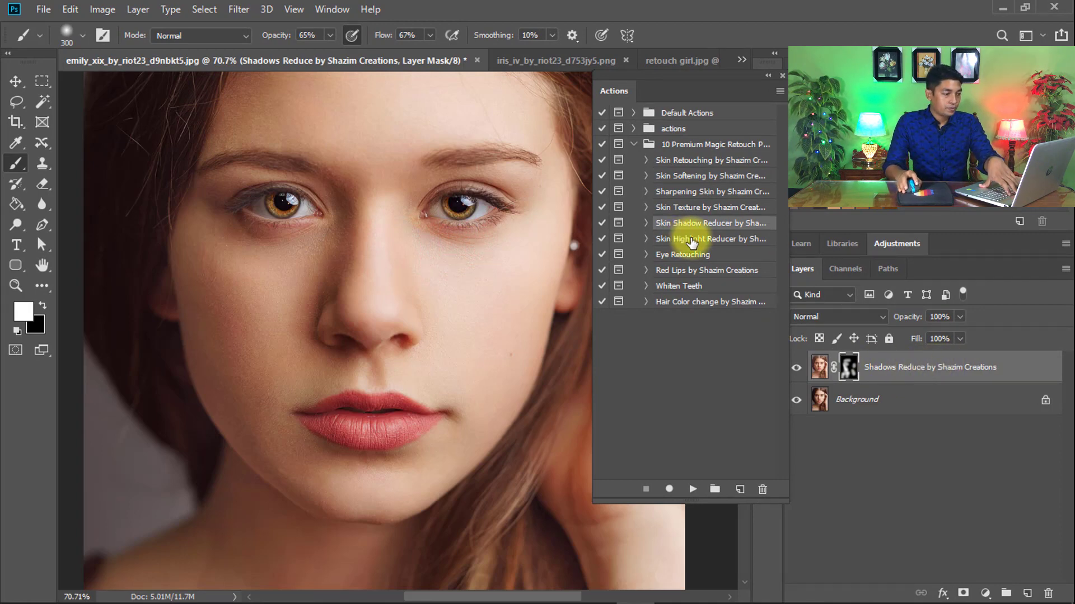
{"action": "key", "text": "Delete"}
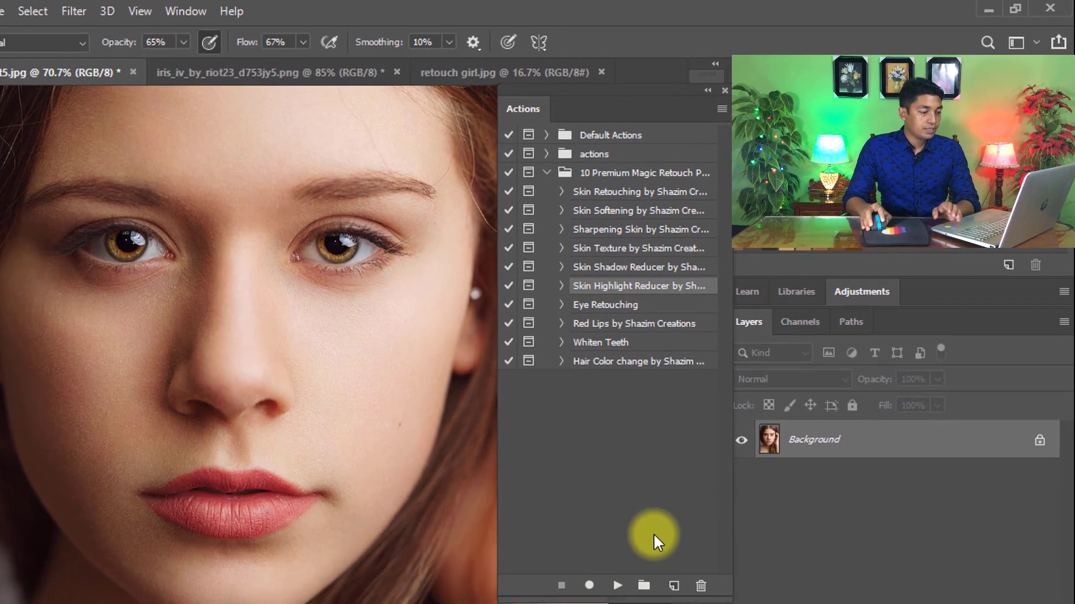
{"action": "left_click", "coordinate": [618, 584]}
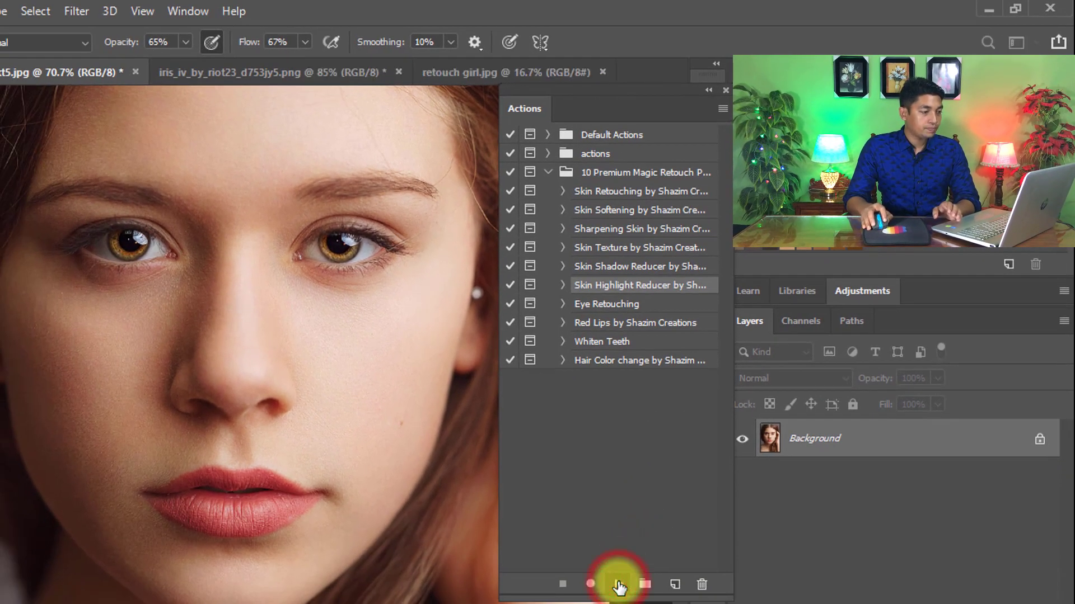
{"action": "left_click", "coordinate": [385, 493]}
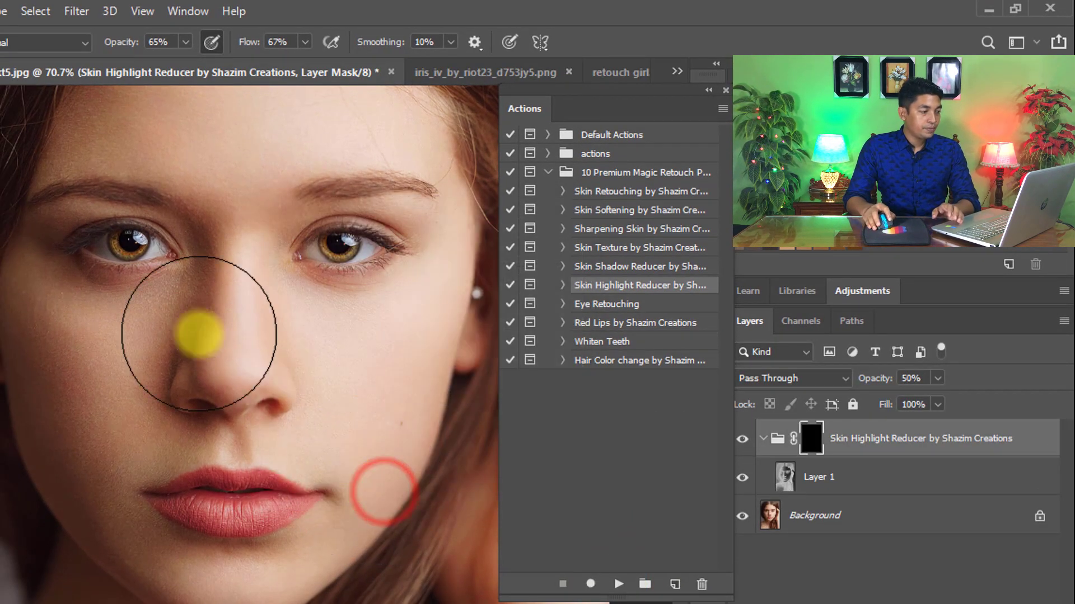
Step: Paint on the Skin Highlight Reducer group's mask over the bright cheek and nose with the brush opacity at 65%
{"action": "scroll", "coordinate": [305, 313], "scroll_direction": "up", "scroll_amount": 3}
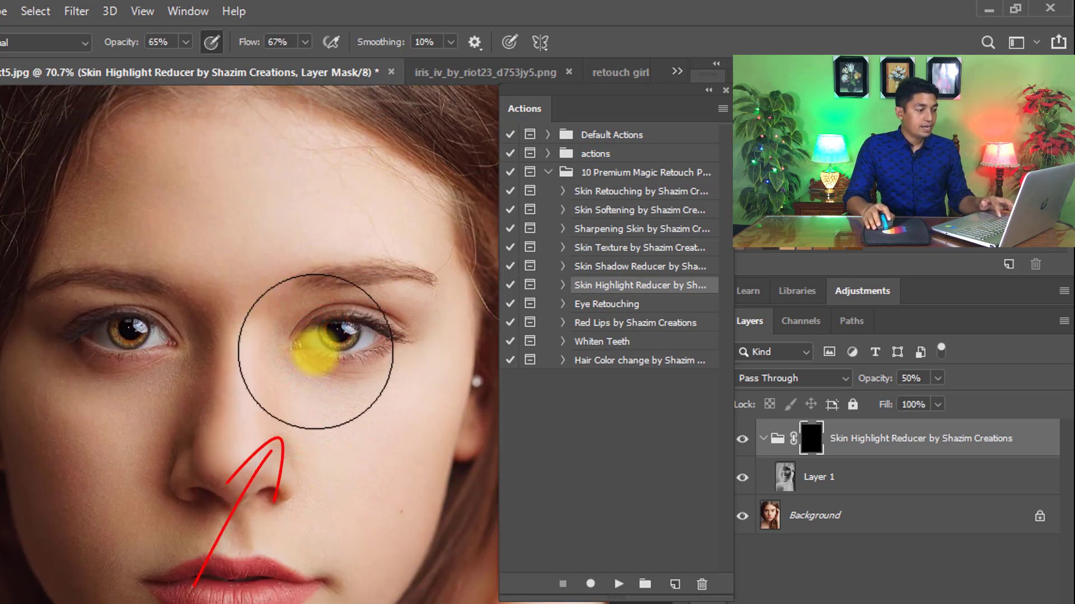
{"action": "left_click_drag", "start_coordinate": [336, 371], "coordinate": [301, 312]}
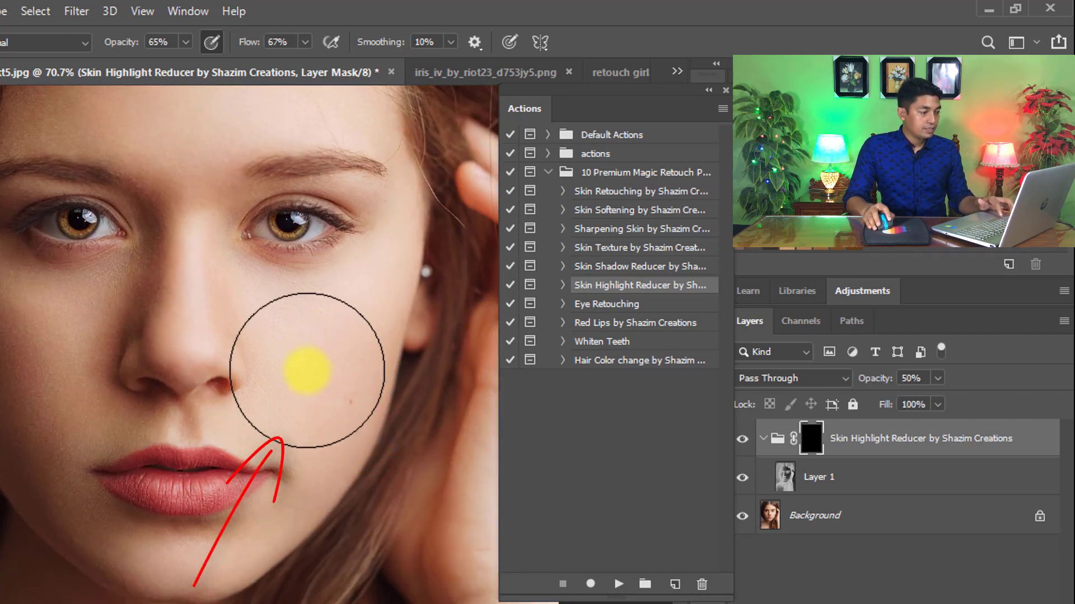
{"action": "left_click_drag", "start_coordinate": [230, 301], "coordinate": [223, 382]}
{"action": "mouse_move", "coordinate": [148, 171]}
{"action": "left_mouse_down"}
{"action": "mouse_move", "coordinate": [209, 163]}
{"action": "mouse_move", "coordinate": [314, 184]}
{"action": "mouse_move", "coordinate": [337, 178]}
{"action": "mouse_move", "coordinate": [297, 192]}
{"action": "mouse_move", "coordinate": [397, 473]}
{"action": "mouse_move", "coordinate": [263, 481]}
{"action": "mouse_move", "coordinate": [233, 360]}
{"action": "left_mouse_up"}
{"action": "left_click_drag", "start_coordinate": [204, 314], "coordinate": [220, 418]}
{"action": "mouse_move", "coordinate": [206, 362]}
{"action": "left_mouse_down"}
{"action": "mouse_move", "coordinate": [247, 362]}
{"action": "mouse_move", "coordinate": [263, 410]}
{"action": "mouse_move", "coordinate": [200, 253]}
{"action": "left_mouse_up"}
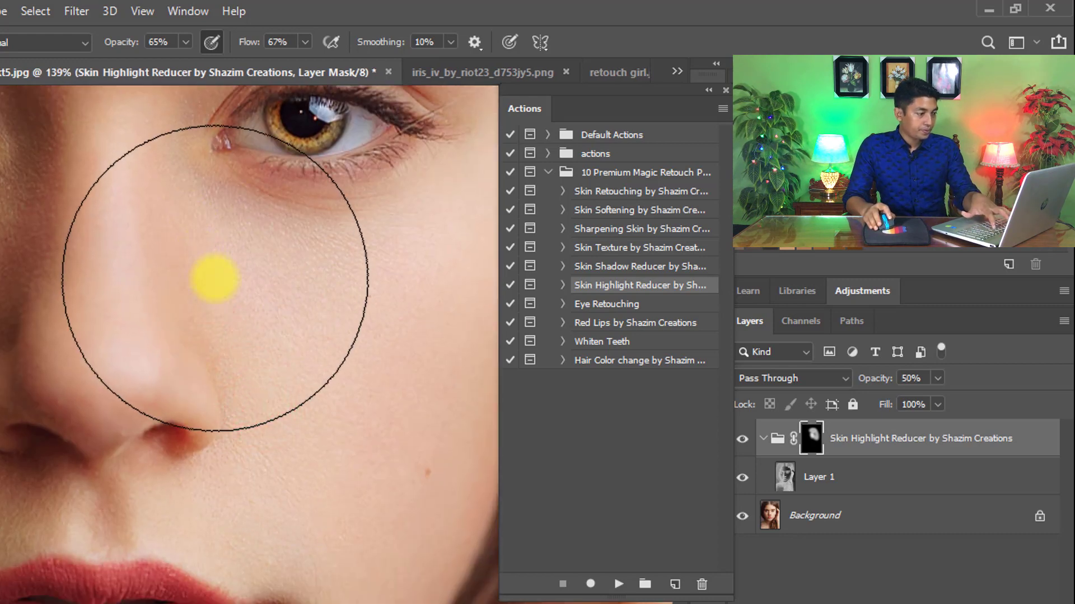
Step: Shrink the brush, raise its opacity and flow to 100%, and finish painting the highlighted nose and cheek on the group's mask
{"action": "key", "text": "bracketleft"}
{"action": "key", "text": "bracketleft"}
{"action": "key", "text": "bracketleft"}
{"action": "key", "text": "bracketleft"}
{"action": "mouse_move", "coordinate": [156, 226]}
{"action": "left_mouse_down"}
{"action": "mouse_move", "coordinate": [139, 322]}
{"action": "mouse_move", "coordinate": [122, 262]}
{"action": "left_mouse_up"}
{"action": "left_click_drag", "start_coordinate": [345, 371], "coordinate": [279, 372]}
{"action": "left_click_drag", "start_coordinate": [129, 47], "coordinate": [283, 44]}
{"action": "left_click_drag", "start_coordinate": [323, 206], "coordinate": [308, 288]}
{"action": "mouse_move", "coordinate": [368, 259]}
{"action": "left_mouse_down"}
{"action": "mouse_move", "coordinate": [368, 275]}
{"action": "mouse_move", "coordinate": [406, 258]}
{"action": "left_mouse_up"}
{"action": "left_click_drag", "start_coordinate": [377, 300], "coordinate": [316, 293]}
{"action": "left_click_drag", "start_coordinate": [394, 180], "coordinate": [394, 258]}
{"action": "left_click_drag", "start_coordinate": [368, 414], "coordinate": [354, 453]}
{"action": "left_click_drag", "start_coordinate": [297, 513], "coordinate": [216, 463]}
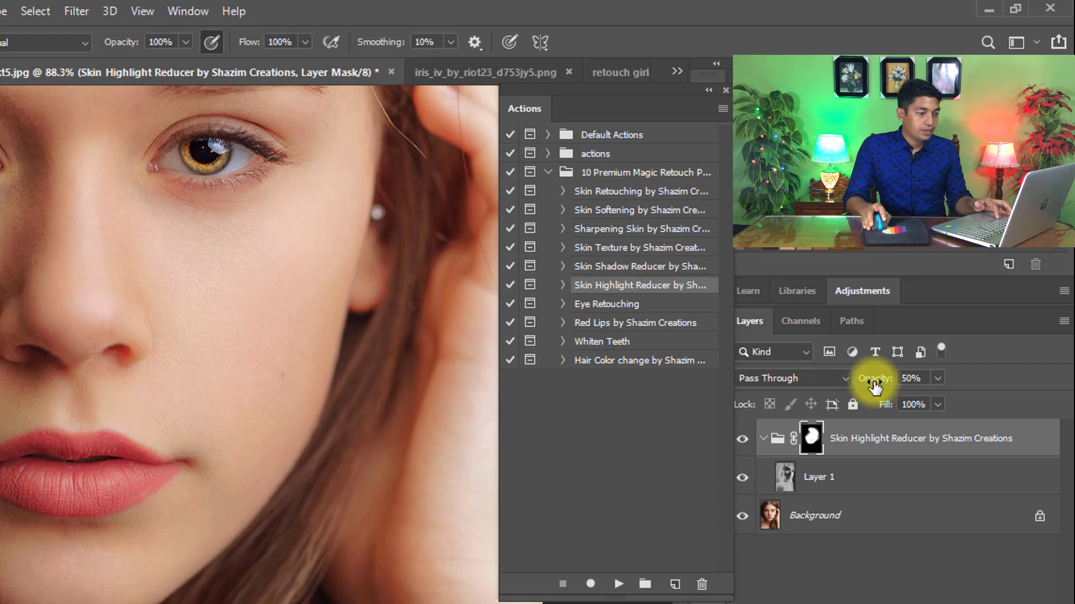
Step: Set the Skin Highlight Reducer group's opacity to 69%
{"action": "left_click", "coordinate": [917, 378]}
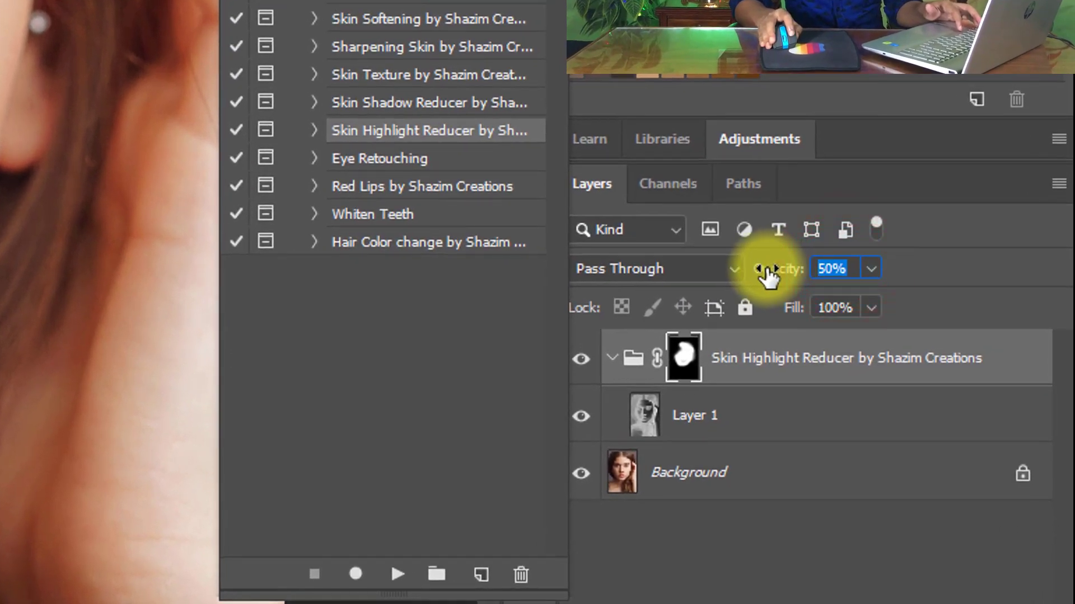
{"action": "left_click_drag", "start_coordinate": [867, 378], "coordinate": [873, 378]}
{"action": "left_click_drag", "start_coordinate": [775, 268], "coordinate": [819, 278]}
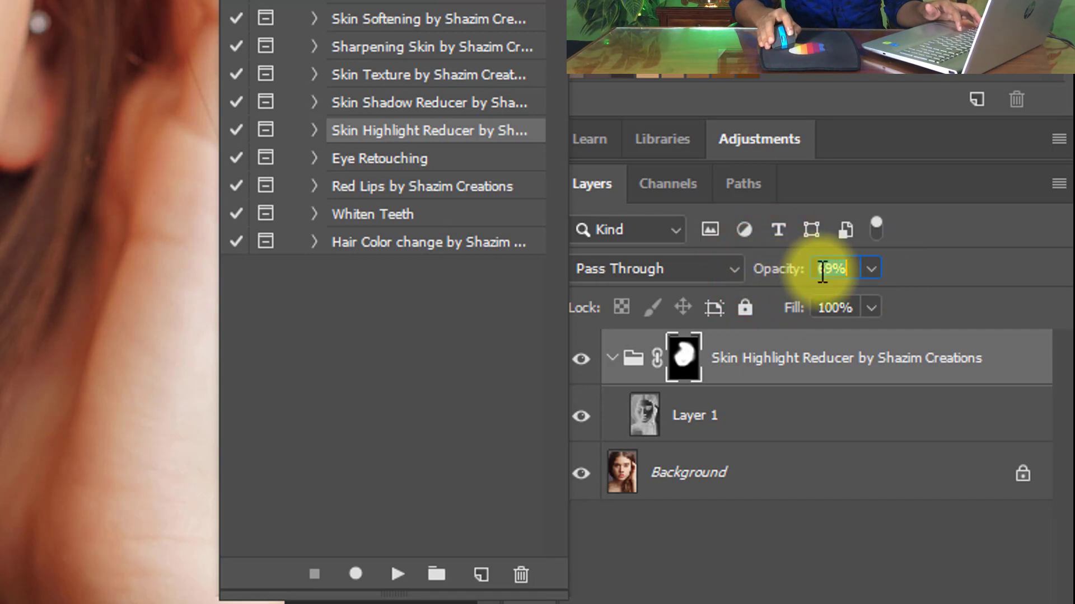
{"action": "key", "text": "space"}
{"action": "left_click_drag", "start_coordinate": [12, 233], "coordinate": [174, 345]}
Step: Toggle the visibility of the Skin Highlight Reducer group to compare the bright skin on the cheek and nose before and after
{"action": "mouse_move", "coordinate": [324, 317]}
{"action": "left_mouse_down"}
{"action": "mouse_move", "coordinate": [240, 295]}
{"action": "mouse_move", "coordinate": [411, 301]}
{"action": "mouse_move", "coordinate": [371, 431]}
{"action": "left_mouse_up"}
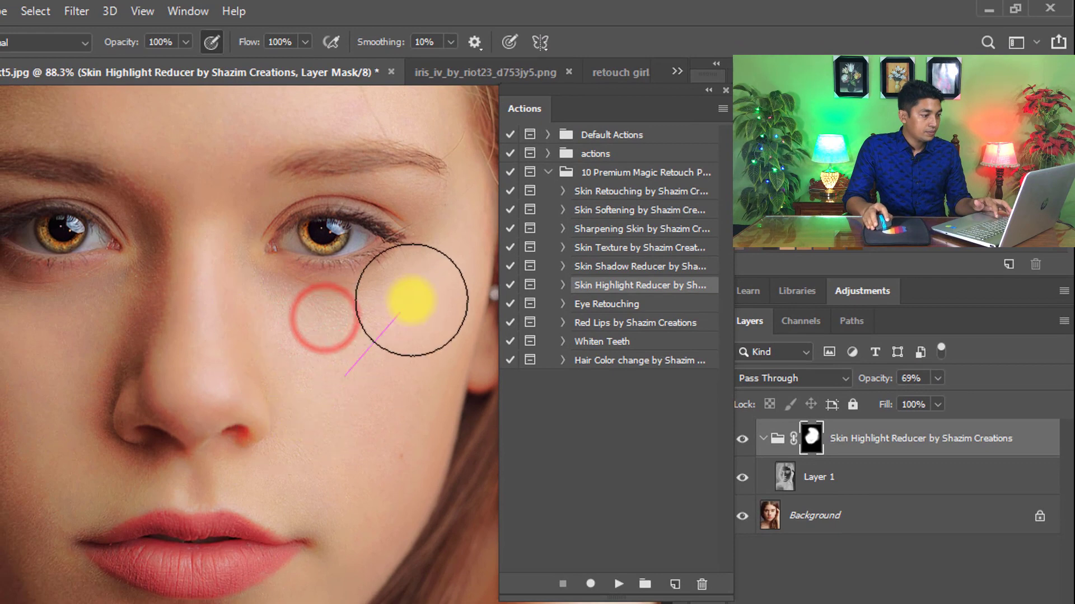
{"action": "left_click", "coordinate": [743, 439]}
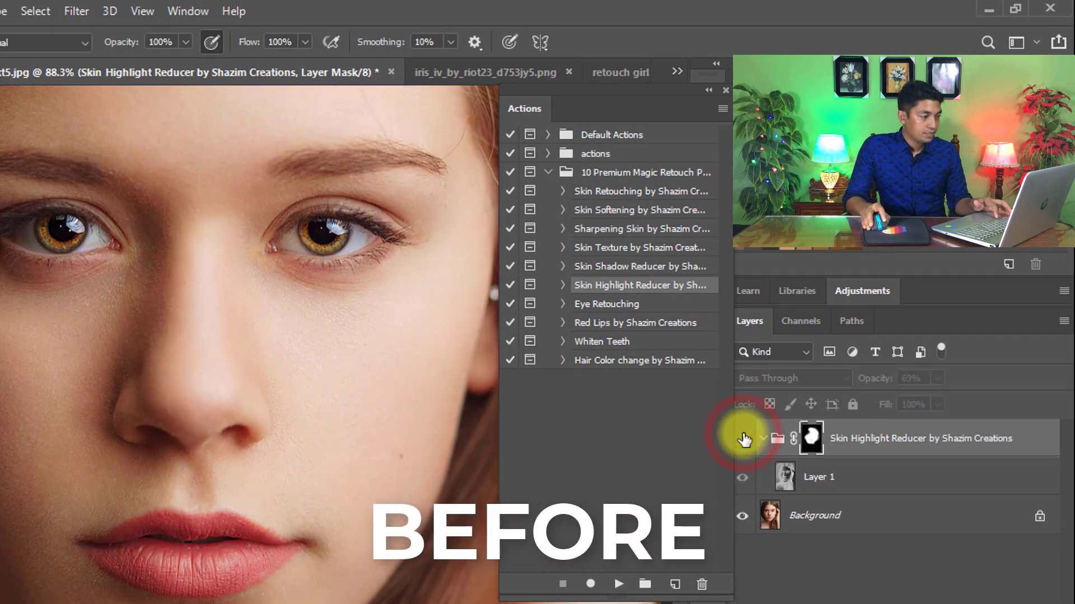
{"action": "left_click", "coordinate": [743, 438]}
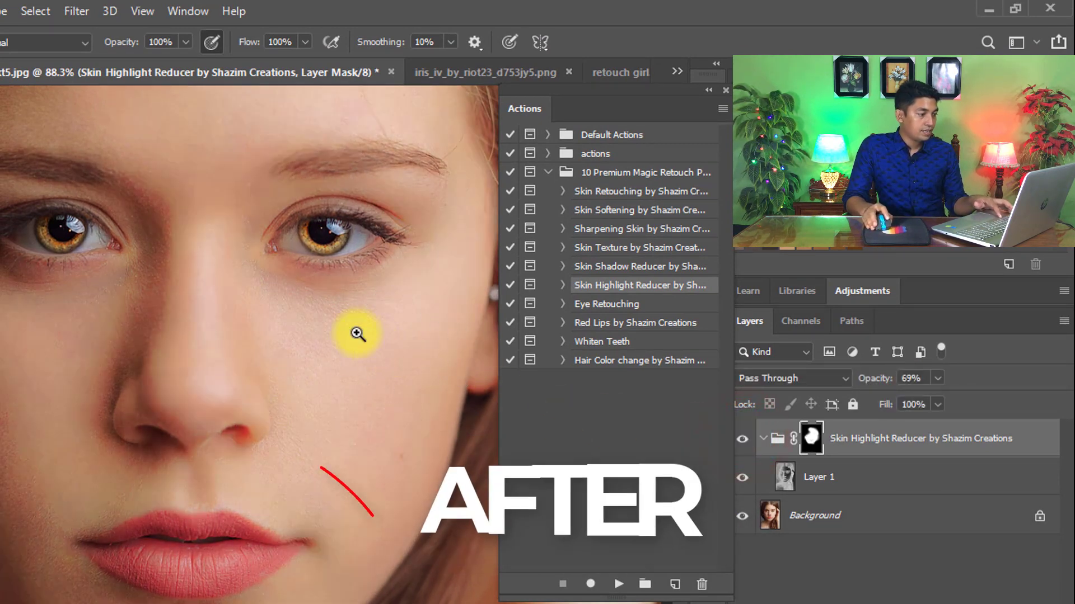
{"action": "mouse_move", "coordinate": [319, 311]}
{"action": "left_mouse_down"}
{"action": "mouse_move", "coordinate": [279, 310]}
{"action": "mouse_move", "coordinate": [315, 308]}
{"action": "left_mouse_up"}
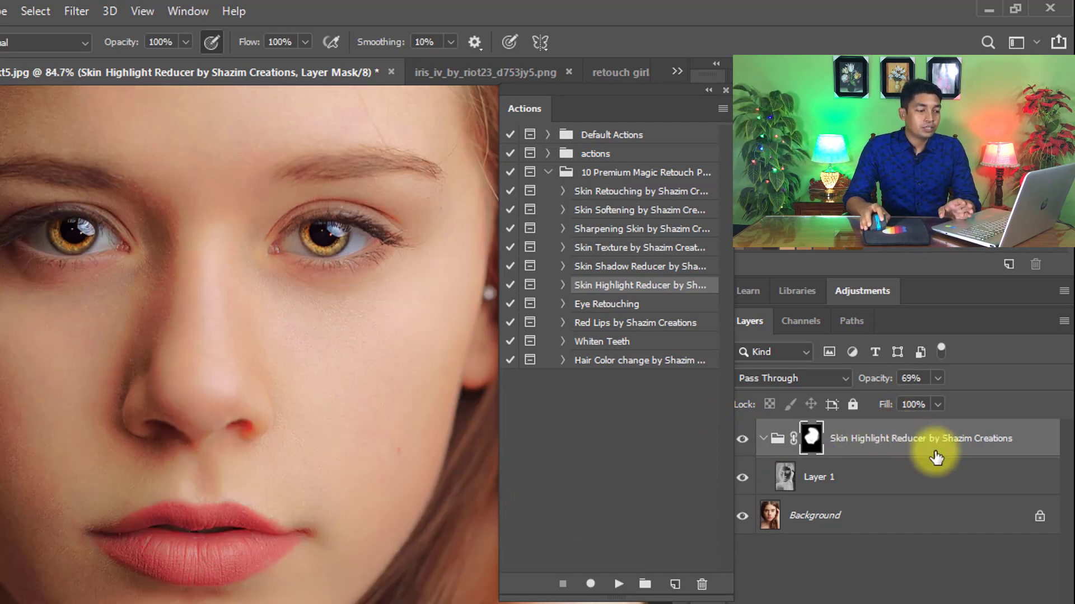
{"action": "mouse_move", "coordinate": [325, 355]}
{"action": "left_mouse_down"}
{"action": "mouse_move", "coordinate": [348, 354]}
{"action": "mouse_move", "coordinate": [324, 353]}
{"action": "left_mouse_up"}
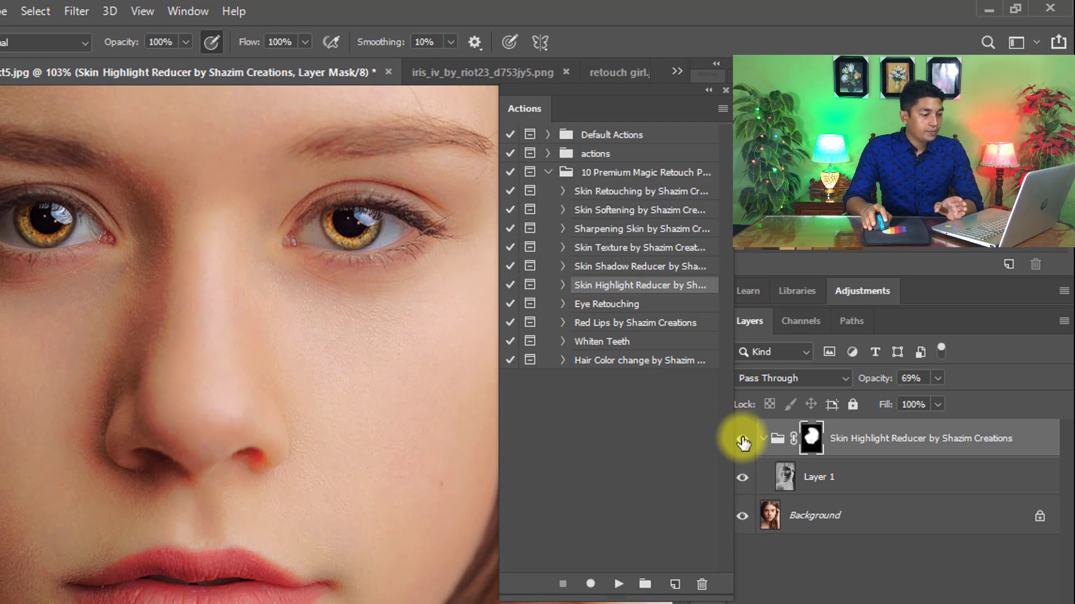
Step: Switch to iris_iv_by_riot23_d753jy5.png, apply the Skin Highlight Reducer through a mask painted over the face, and toggle the group's visibility to compare
{"action": "left_click", "coordinate": [446, 68]}
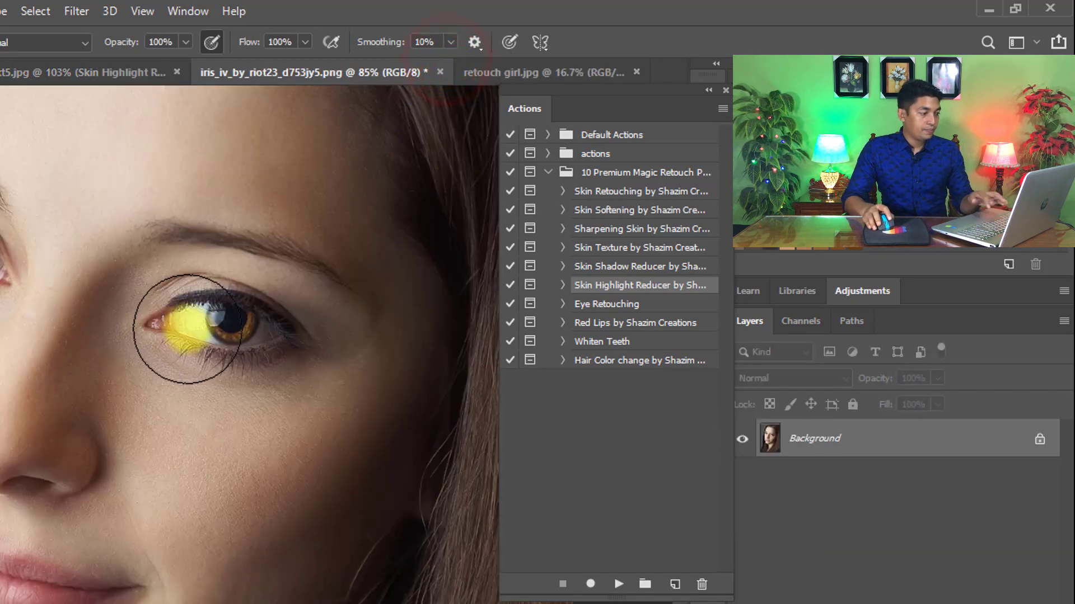
{"action": "left_click_drag", "start_coordinate": [165, 328], "coordinate": [272, 353]}
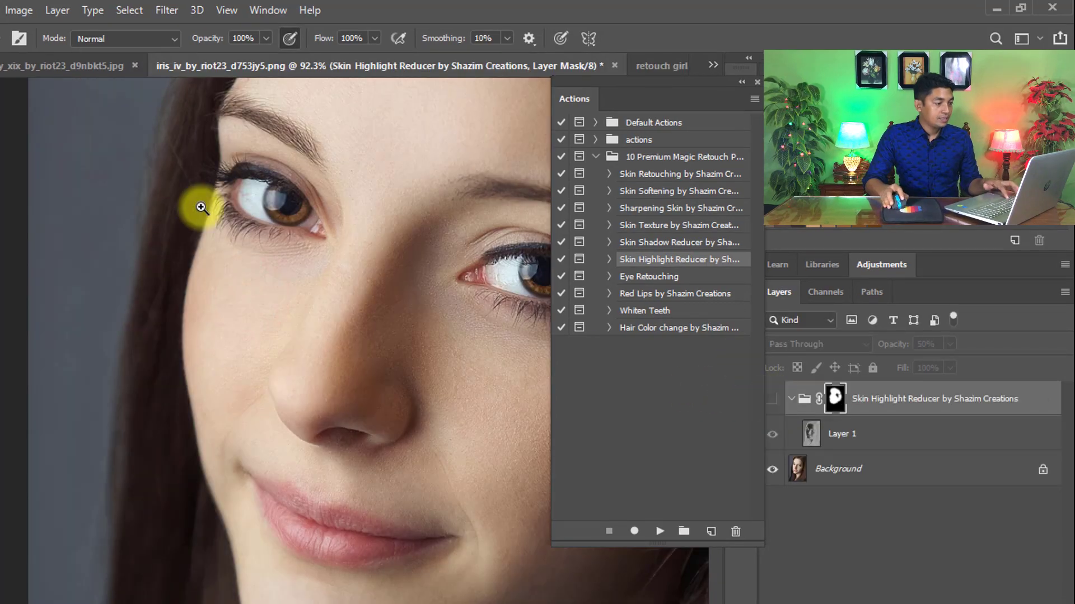
{"action": "left_click_drag", "start_coordinate": [208, 204], "coordinate": [24, 250]}
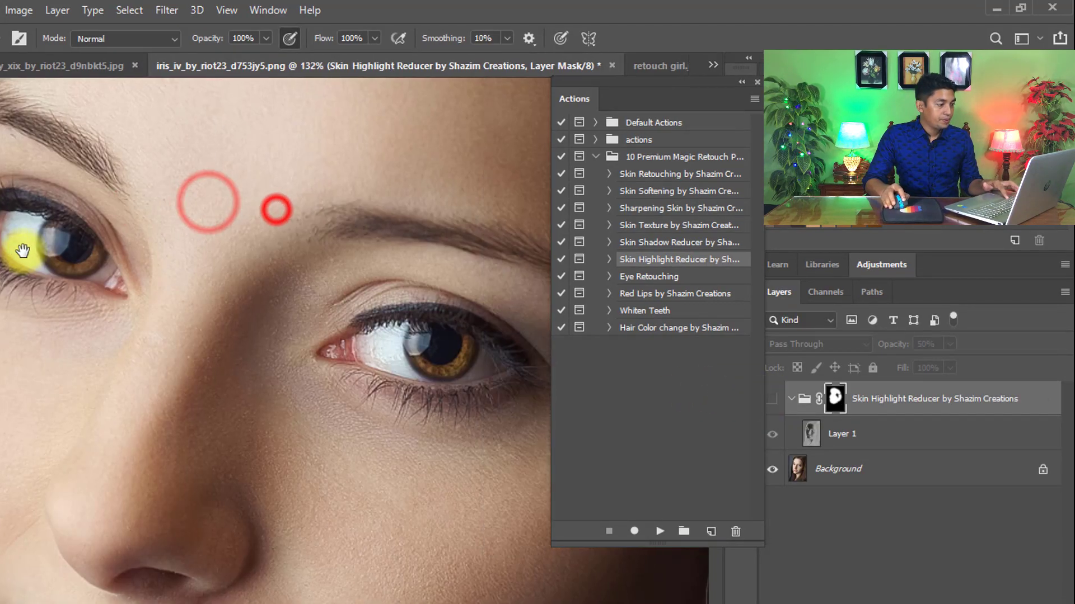
{"action": "left_click", "coordinate": [336, 245], "text": "alt"}
{"action": "left_click", "coordinate": [776, 399]}
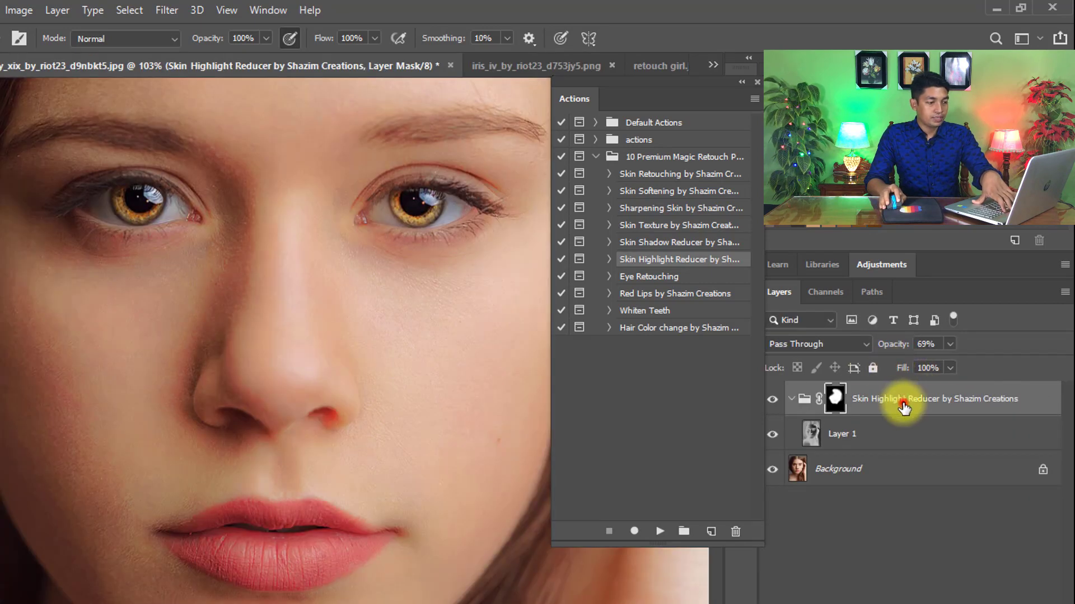
Step: Delete the Skin Highlight Reducer group from the other portrait, then run the Eye Retouching action and continue past its message
{"action": "left_click", "coordinate": [902, 403]}
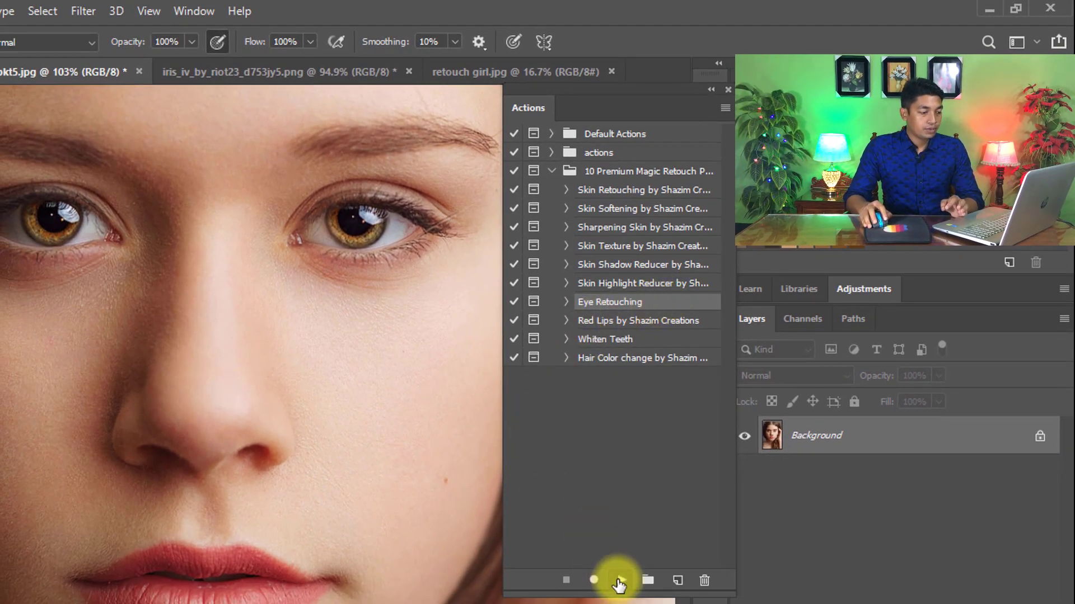
{"action": "left_click", "coordinate": [622, 581]}
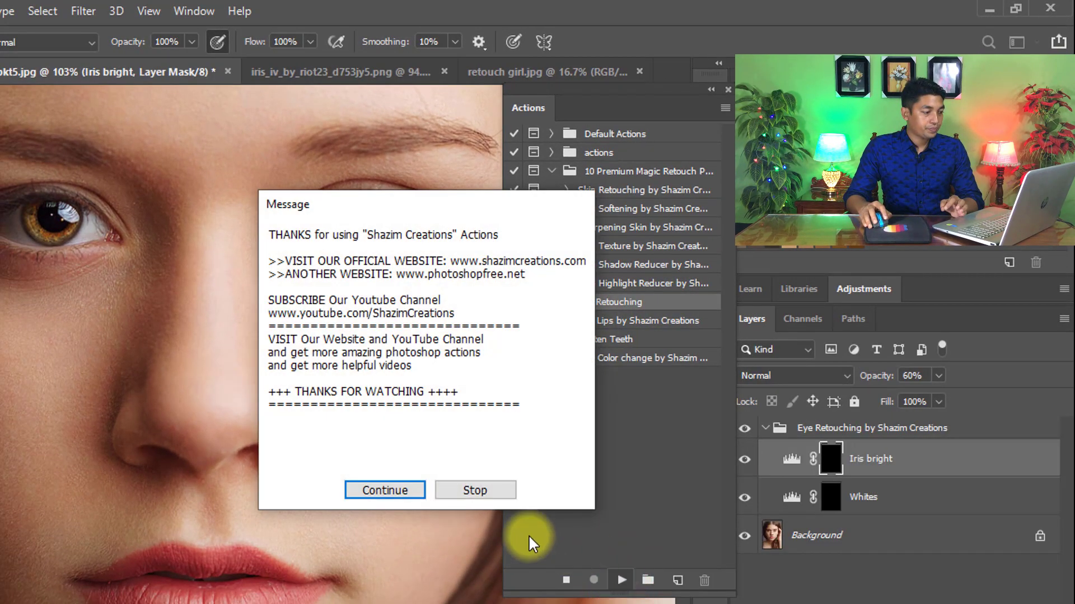
{"action": "left_click", "coordinate": [386, 490]}
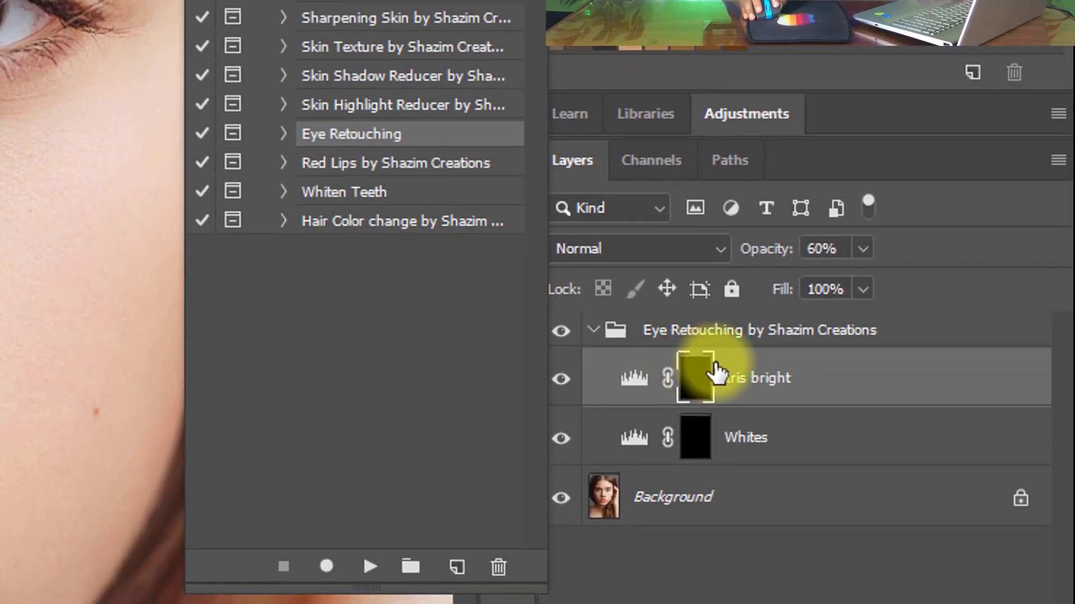
Step: Shrink the brush and paint over the iris of the portrait's left eye on the Iris bright layer's mask
{"action": "left_click", "coordinate": [698, 370]}
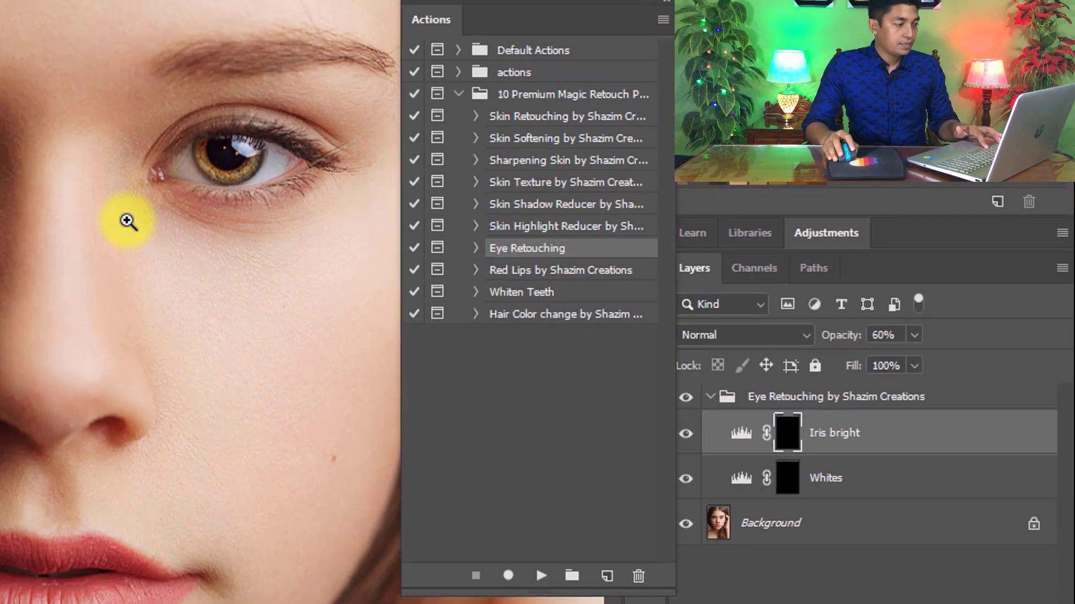
{"action": "mouse_move", "coordinate": [101, 242]}
{"action": "left_mouse_down"}
{"action": "mouse_move", "coordinate": [161, 250]}
{"action": "mouse_move", "coordinate": [326, 326]}
{"action": "mouse_move", "coordinate": [350, 360]}
{"action": "left_mouse_up"}
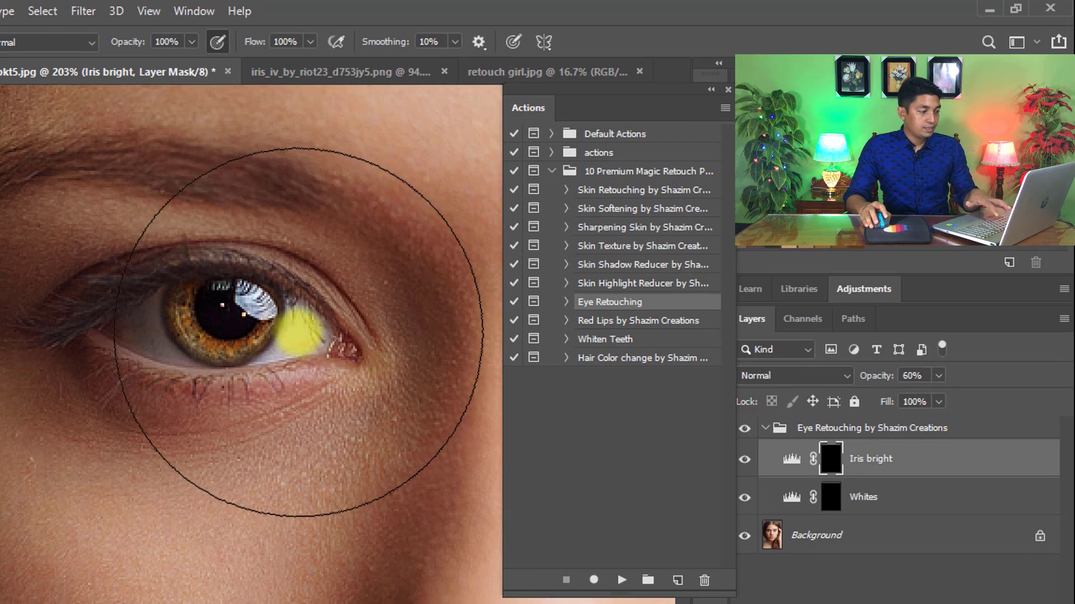
{"action": "key", "text": "bracketleft"}
{"action": "key", "text": "bracketleft"}
{"action": "key", "text": "bracketleft"}
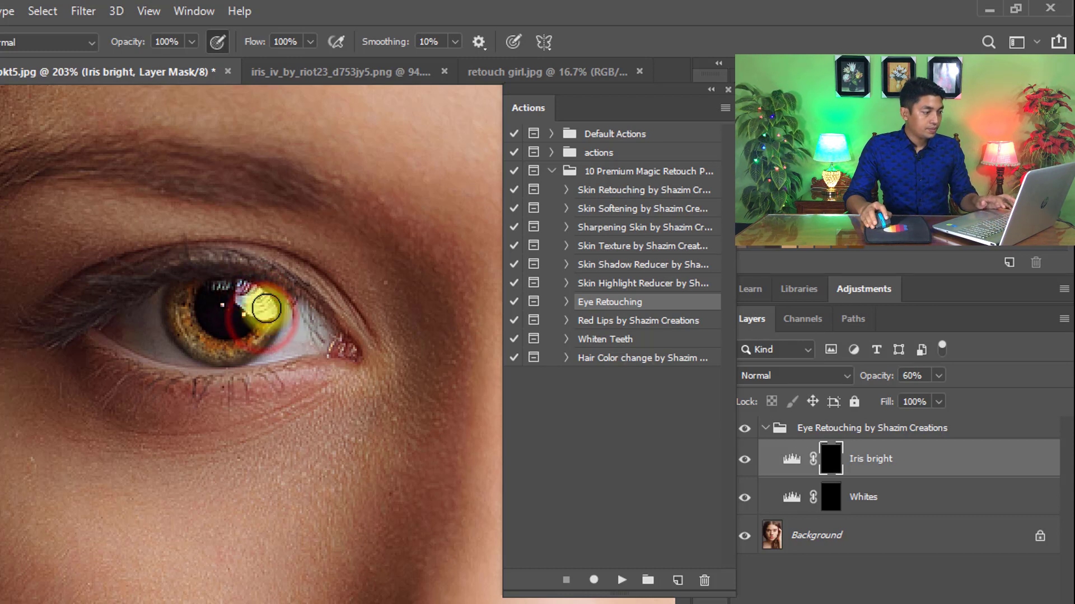
{"action": "left_click_drag", "start_coordinate": [198, 339], "coordinate": [183, 294]}
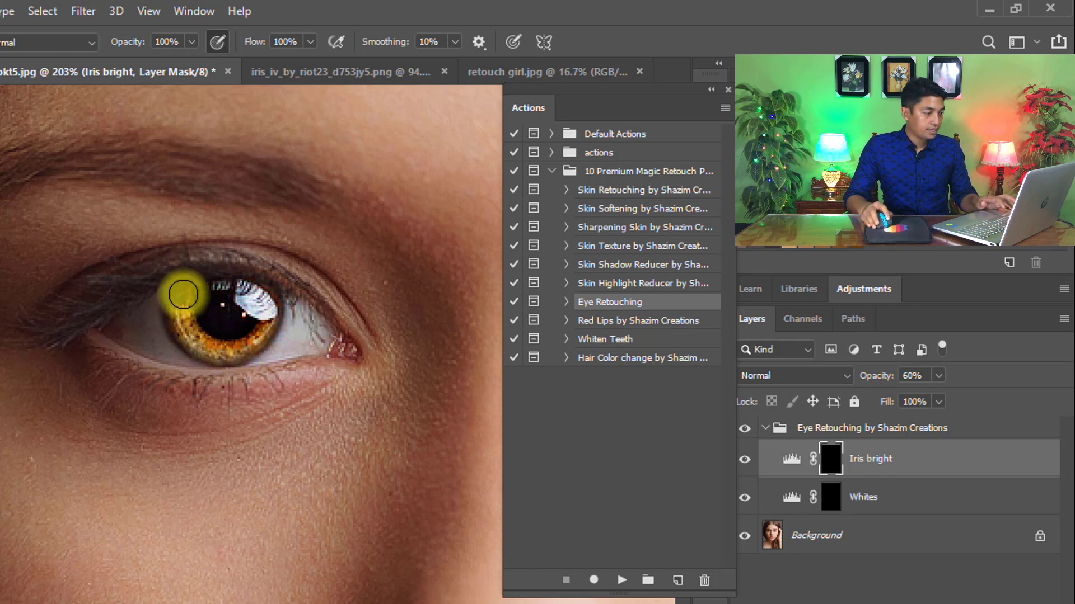
Step: Paint over the iris of the portrait's right eye on the Iris bright layer's mask
{"action": "key", "text": "h"}
{"action": "left_click_drag", "start_coordinate": [333, 300], "coordinate": [288, 312]}
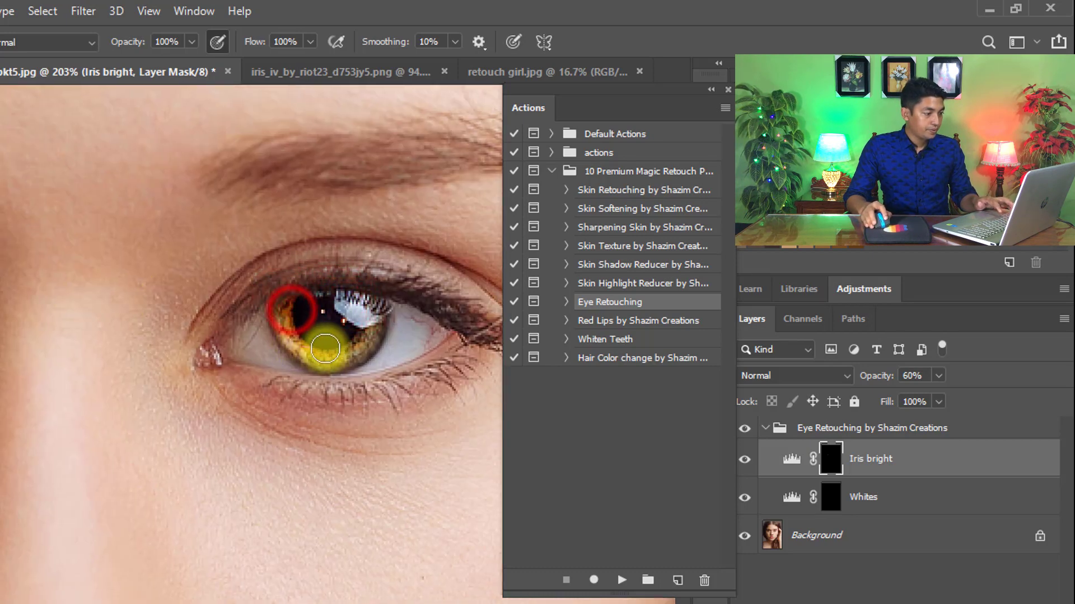
{"action": "left_click_drag", "start_coordinate": [326, 349], "coordinate": [371, 325]}
{"action": "mouse_move", "coordinate": [338, 358]}
{"action": "left_mouse_down"}
{"action": "mouse_move", "coordinate": [308, 305]}
{"action": "mouse_move", "coordinate": [283, 319]}
{"action": "mouse_move", "coordinate": [288, 308]}
{"action": "left_mouse_up"}
{"action": "mouse_move", "coordinate": [362, 314]}
{"action": "left_mouse_down"}
{"action": "mouse_move", "coordinate": [395, 315]}
{"action": "mouse_move", "coordinate": [95, 312]}
{"action": "mouse_move", "coordinate": [92, 303]}
{"action": "left_mouse_up"}
Step: Toggle the Iris bright layer's visibility to compare both irises before and after brightening
{"action": "key", "text": "h"}
{"action": "left_click", "coordinate": [182, 302], "text": "alt"}
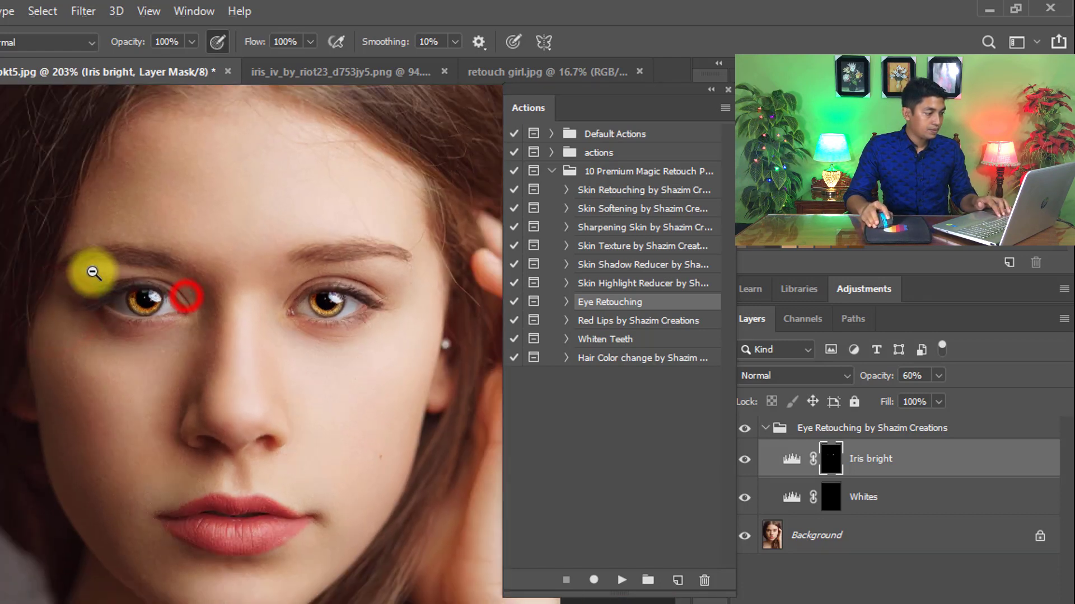
{"action": "left_click", "coordinate": [120, 293]}
{"action": "left_click", "coordinate": [745, 459]}
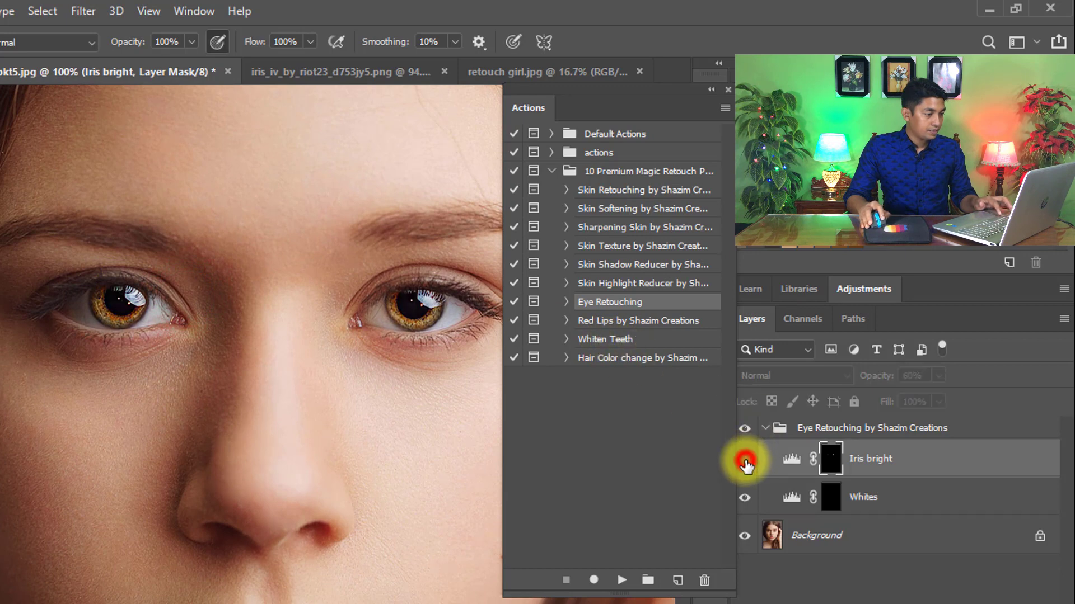
{"action": "left_click", "coordinate": [414, 354]}
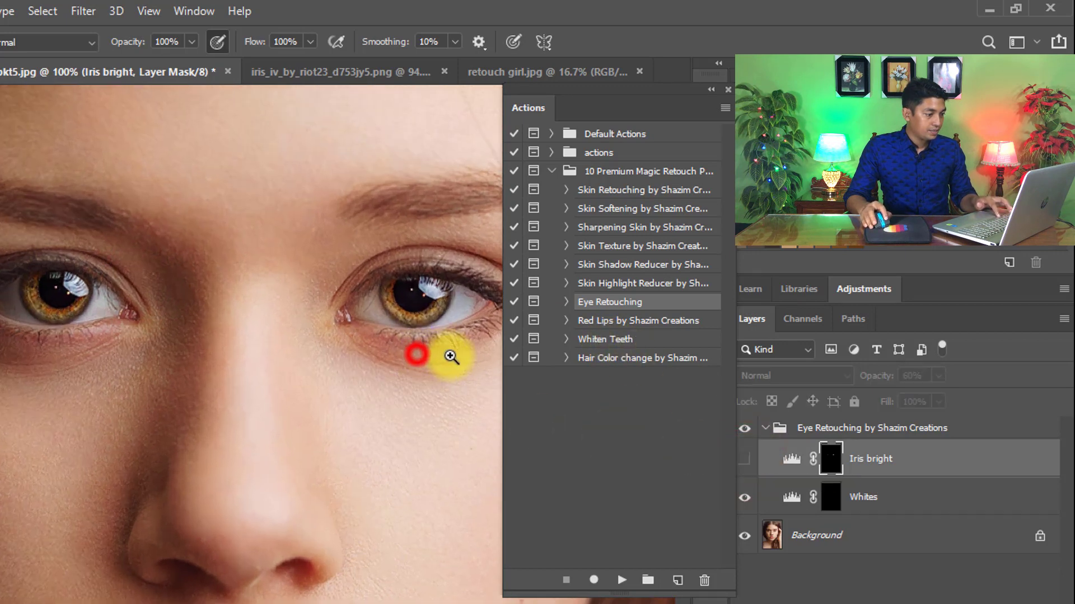
{"action": "left_click", "coordinate": [745, 460]}
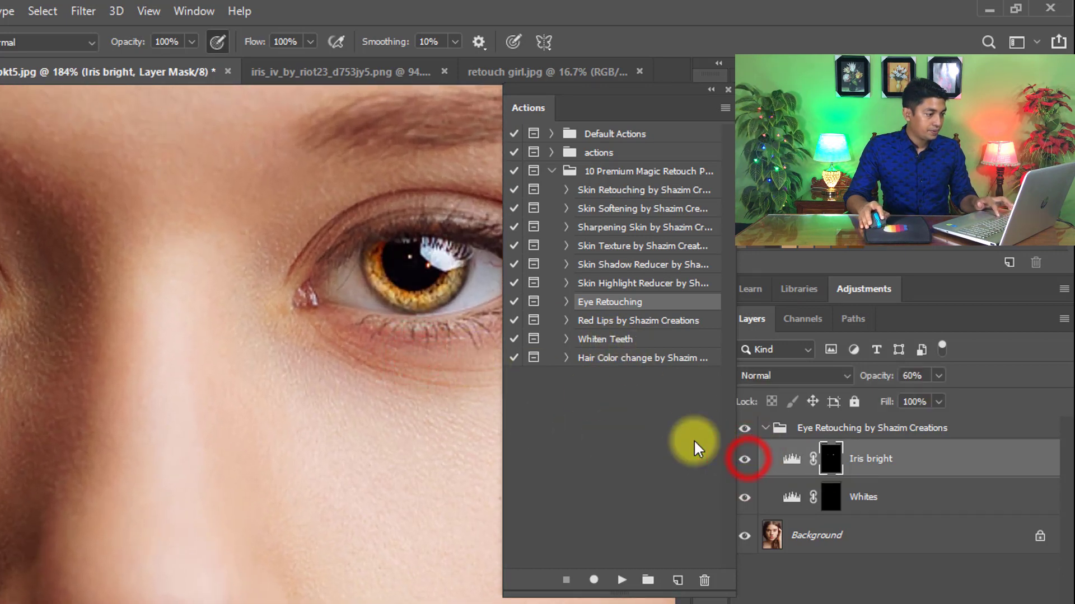
{"action": "left_click", "coordinate": [336, 394], "text": "alt"}
{"action": "left_click", "coordinate": [313, 330]}
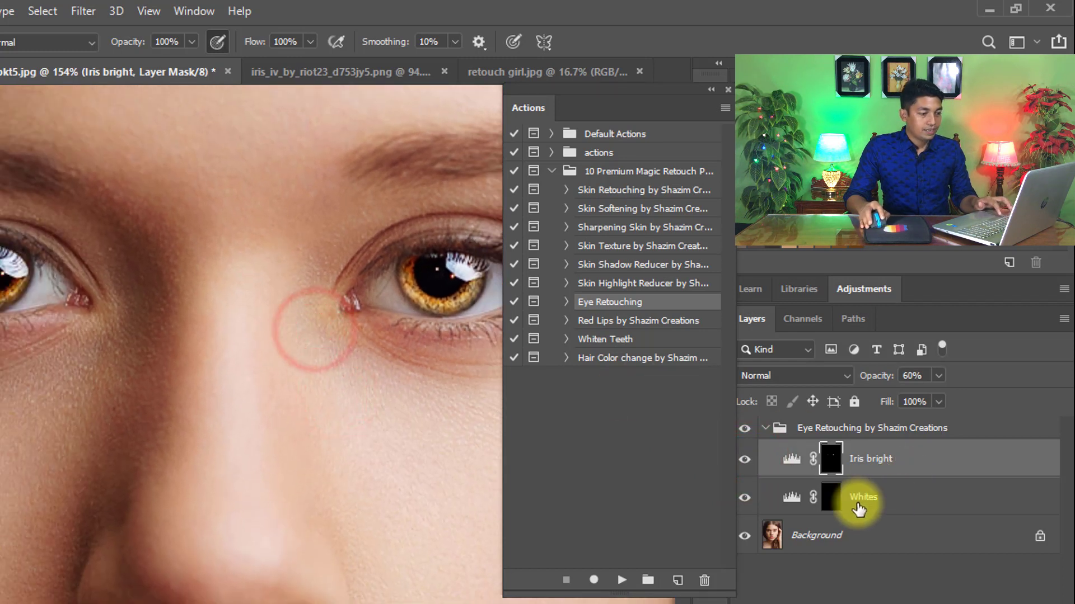
Step: Select the Whites layer's mask and paint over the white areas of the portrait's left eye
{"action": "left_click", "coordinate": [830, 498]}
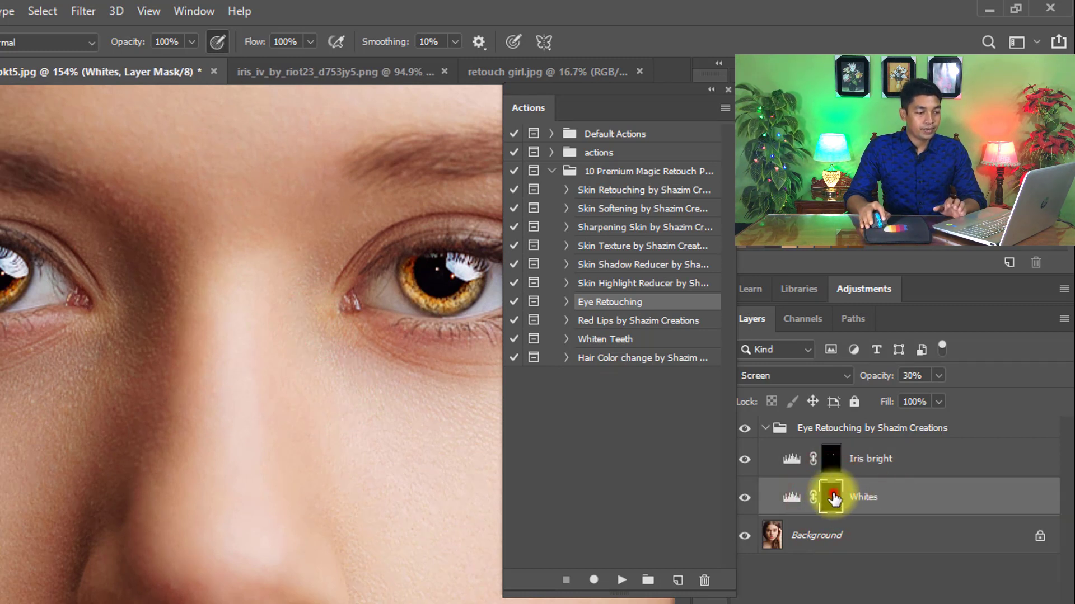
{"action": "left_click", "coordinate": [86, 284]}
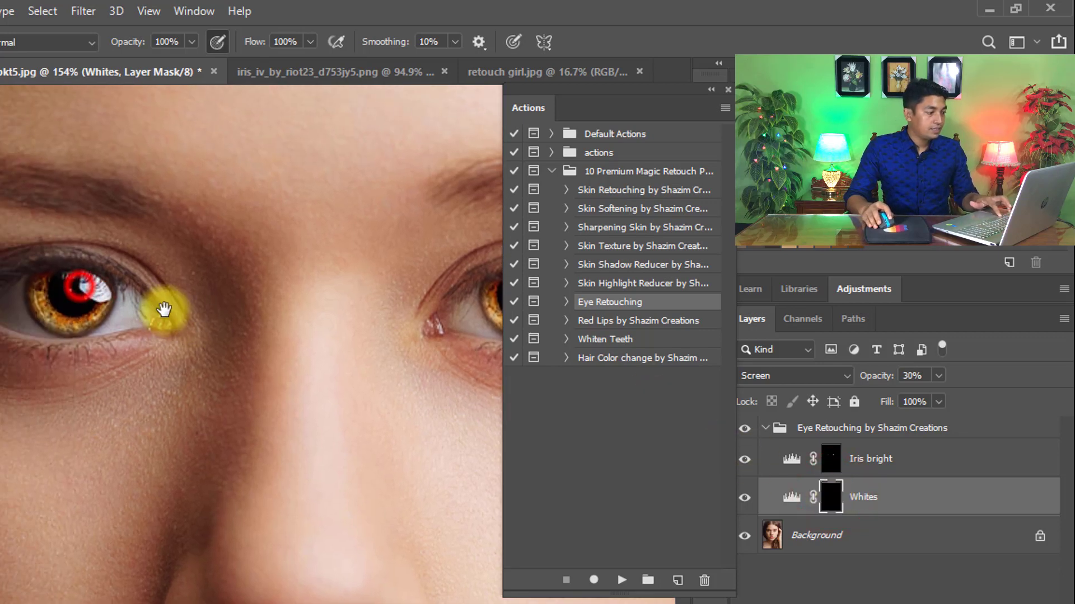
{"action": "left_click", "coordinate": [169, 305]}
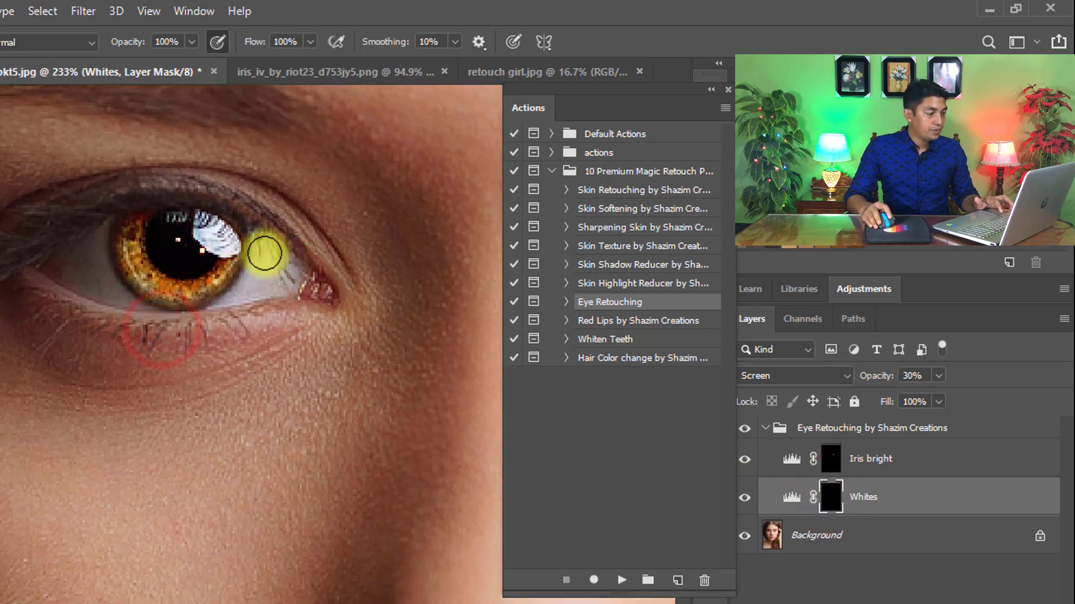
{"action": "mouse_move", "coordinate": [269, 261]}
{"action": "left_mouse_down"}
{"action": "mouse_move", "coordinate": [241, 295]}
{"action": "mouse_move", "coordinate": [260, 278]}
{"action": "mouse_move", "coordinate": [232, 294]}
{"action": "mouse_move", "coordinate": [119, 296]}
{"action": "mouse_move", "coordinate": [64, 262]}
{"action": "mouse_move", "coordinate": [104, 241]}
{"action": "mouse_move", "coordinate": [52, 272]}
{"action": "mouse_move", "coordinate": [94, 280]}
{"action": "left_mouse_up"}
{"action": "left_click_drag", "start_coordinate": [343, 257], "coordinate": [99, 290]}
Step: Paint over the white areas of the portrait's right eye on the Whites layer's mask
{"action": "left_click_drag", "start_coordinate": [379, 242], "coordinate": [182, 259]}
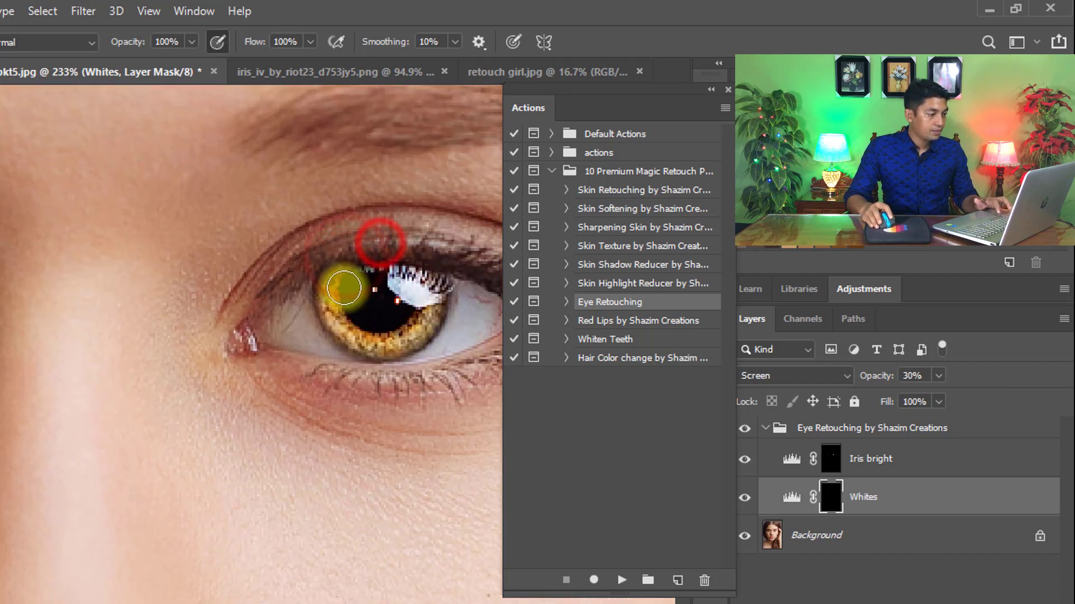
{"action": "left_click", "coordinate": [297, 305]}
{"action": "mouse_move", "coordinate": [329, 336]}
{"action": "left_mouse_down"}
{"action": "mouse_move", "coordinate": [249, 336]}
{"action": "mouse_move", "coordinate": [344, 355]}
{"action": "mouse_move", "coordinate": [408, 278]}
{"action": "mouse_move", "coordinate": [441, 311]}
{"action": "mouse_move", "coordinate": [419, 320]}
{"action": "left_mouse_up"}
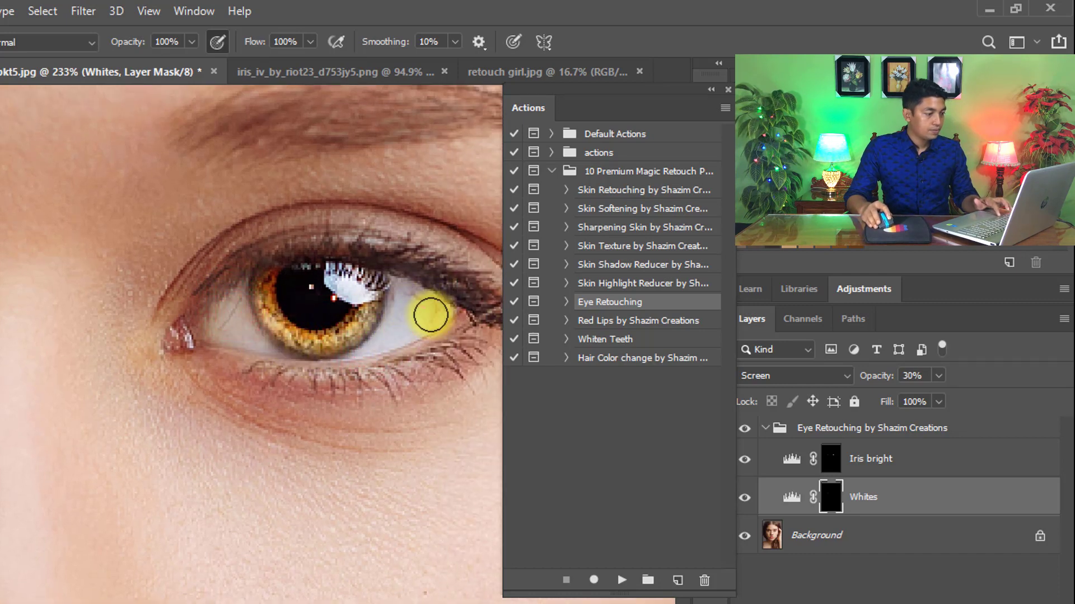
{"action": "left_click_drag", "start_coordinate": [396, 281], "coordinate": [291, 280]}
Step: Toggle the Eye Retouching group's visibility to compare both eyes before and after retouching
{"action": "left_click_drag", "start_coordinate": [382, 396], "coordinate": [257, 312]}
{"action": "left_click_drag", "start_coordinate": [186, 228], "coordinate": [314, 316]}
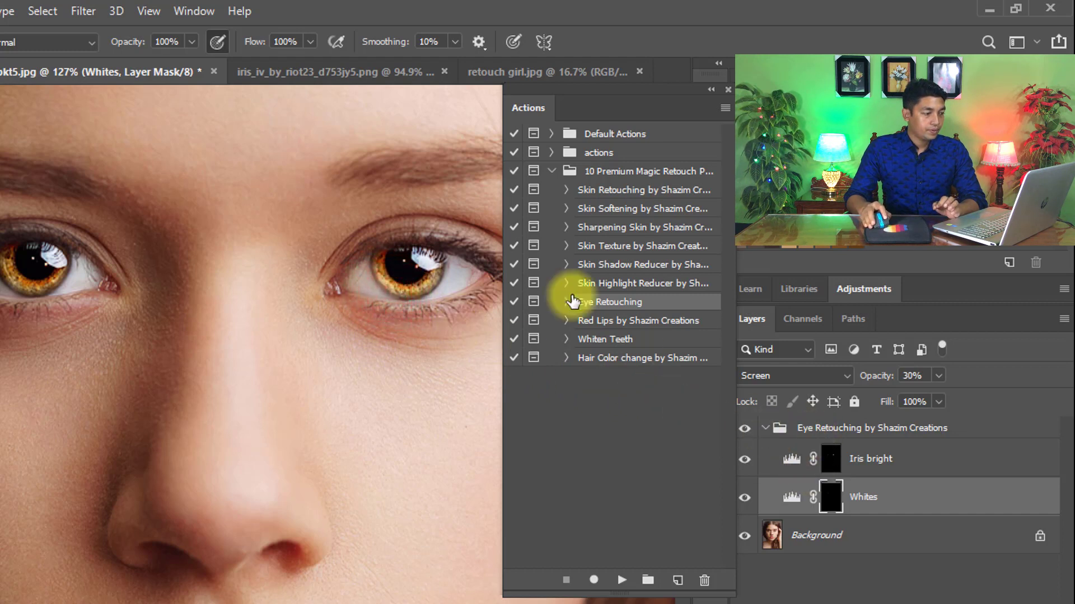
{"action": "left_click", "coordinate": [743, 429]}
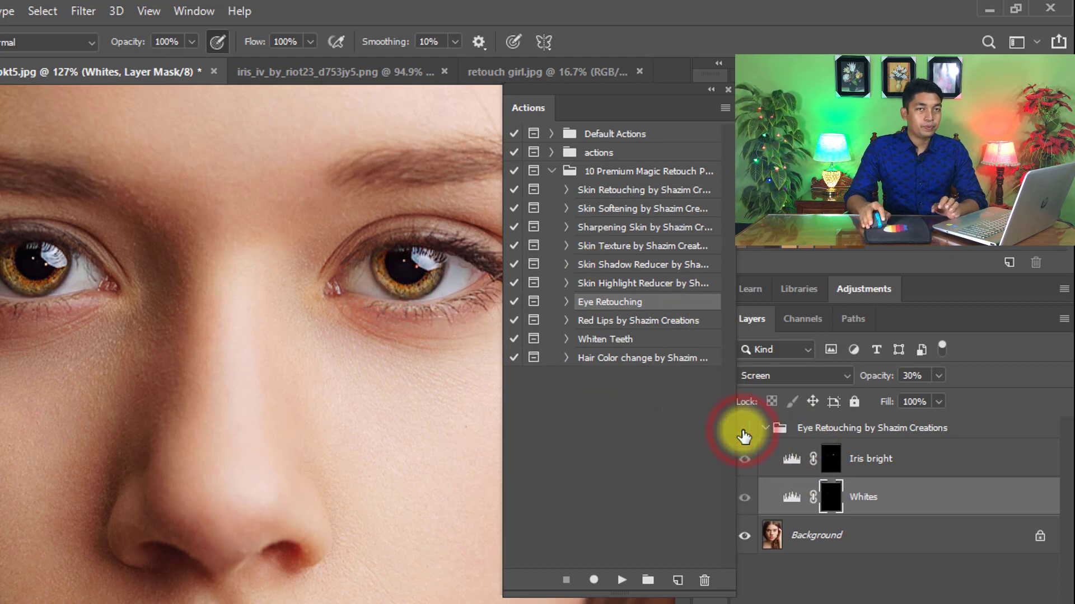
{"action": "left_click", "coordinate": [744, 429]}
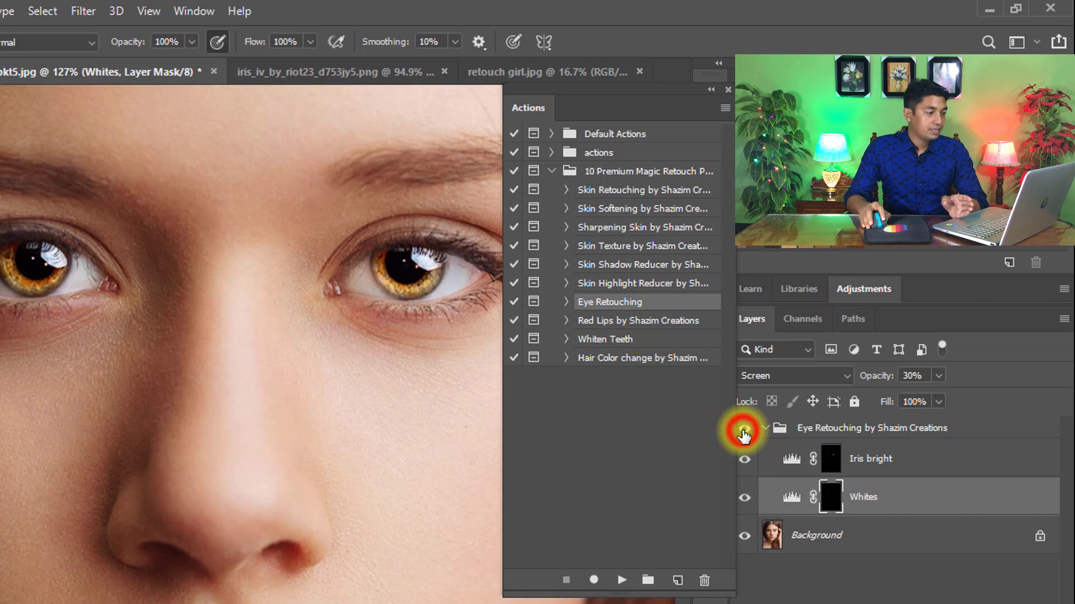
Step: Paint black on the Whites layer's mask along the left eye's lower lid to remove the whitening from the skin
{"action": "left_click", "coordinate": [335, 287], "text": "ctrl"}
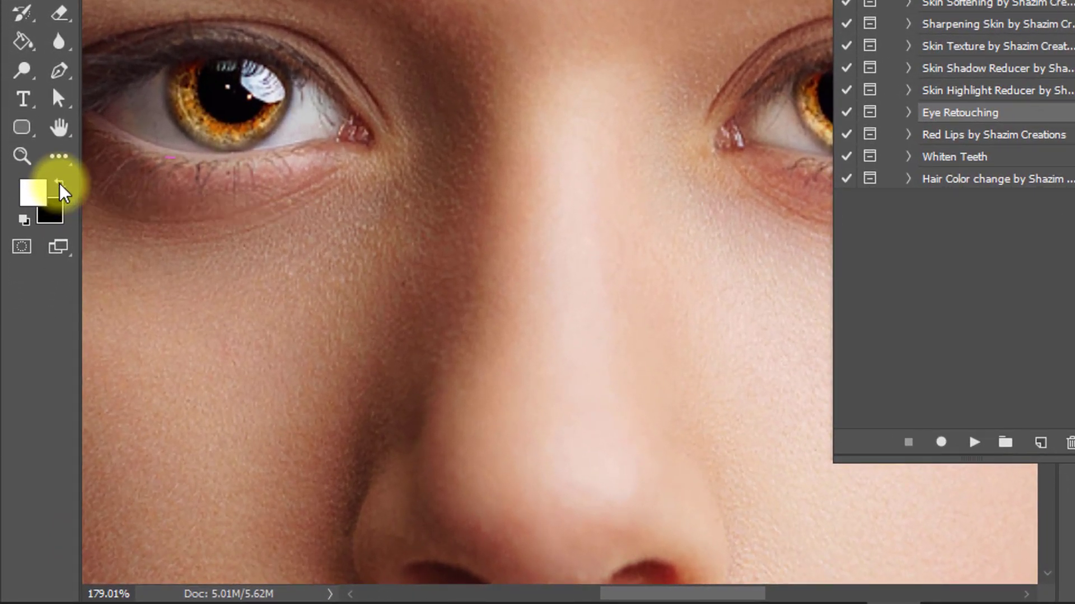
{"action": "left_click", "coordinate": [60, 184]}
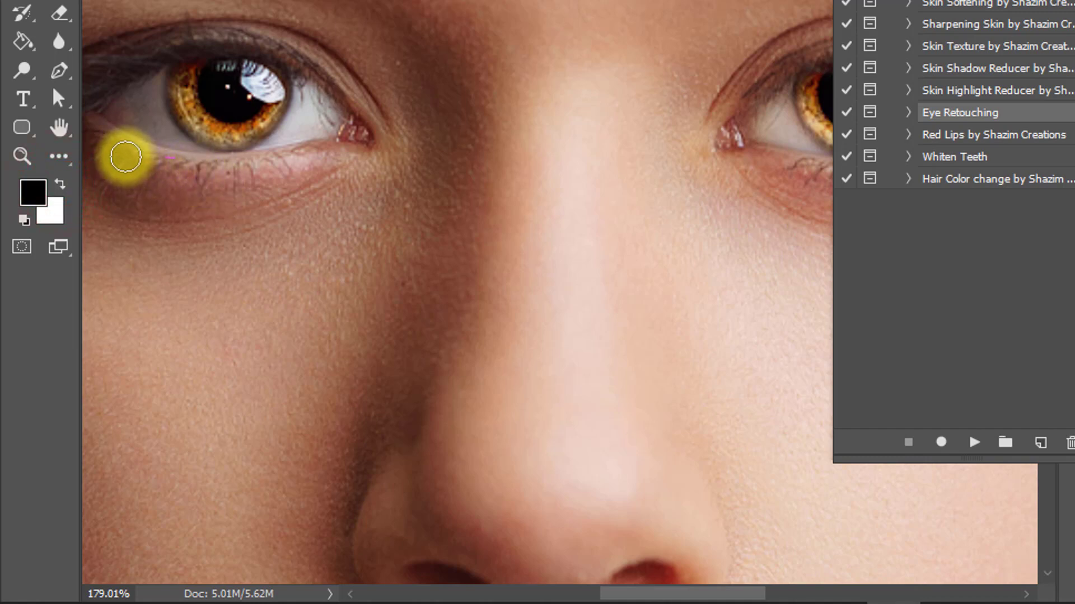
{"action": "mouse_move", "coordinate": [127, 158]}
{"action": "left_mouse_down"}
{"action": "mouse_move", "coordinate": [283, 168]}
{"action": "mouse_move", "coordinate": [188, 167]}
{"action": "mouse_move", "coordinate": [153, 184]}
{"action": "mouse_move", "coordinate": [343, 163]}
{"action": "mouse_move", "coordinate": [235, 164]}
{"action": "mouse_move", "coordinate": [352, 169]}
{"action": "mouse_move", "coordinate": [218, 161]}
{"action": "mouse_move", "coordinate": [173, 122]}
{"action": "mouse_move", "coordinate": [276, 161]}
{"action": "mouse_move", "coordinate": [439, 168]}
{"action": "mouse_move", "coordinate": [215, 173]}
{"action": "left_mouse_up"}
Step: Paint white past the left eye's outer corner on the Whites layer's mask, then clear that excess with black
{"action": "key", "text": "space"}
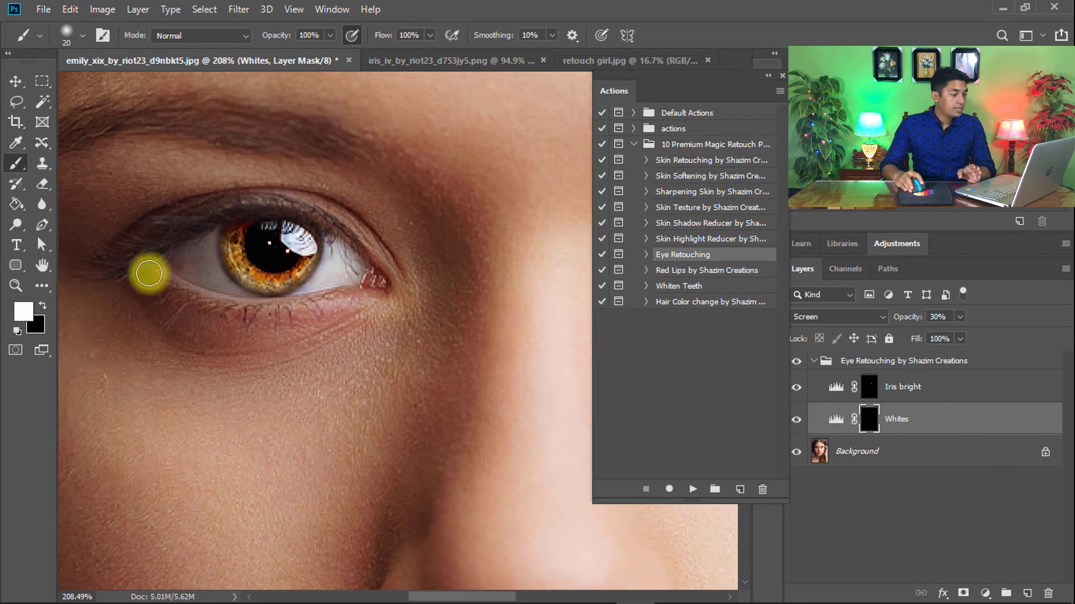
{"action": "left_click_drag", "start_coordinate": [160, 274], "coordinate": [156, 275]}
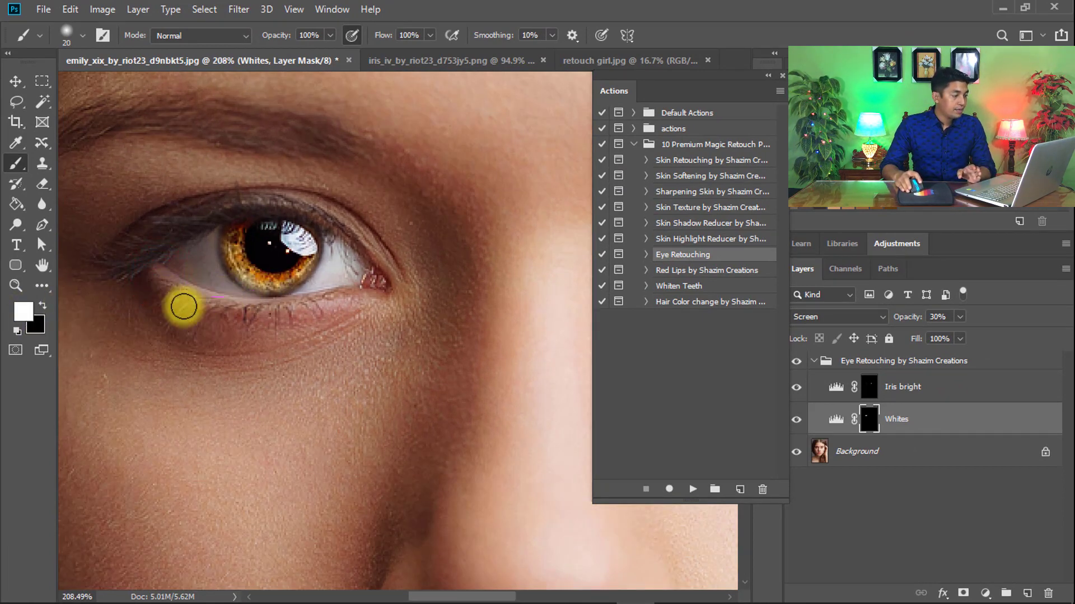
{"action": "left_click", "coordinate": [42, 305]}
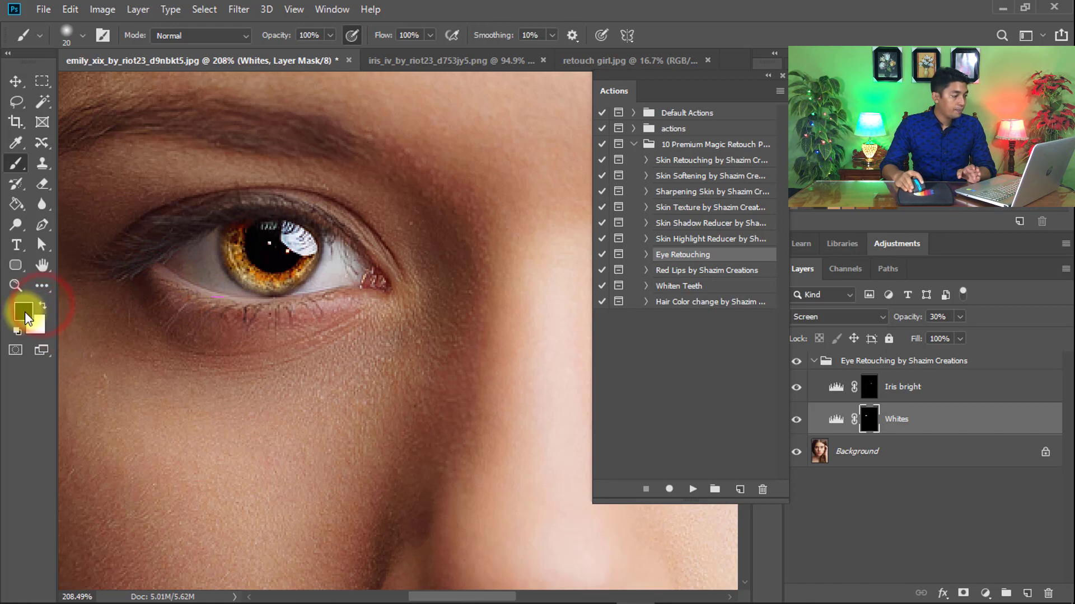
{"action": "mouse_move", "coordinate": [147, 278]}
{"action": "left_mouse_down"}
{"action": "mouse_move", "coordinate": [187, 300]}
{"action": "mouse_move", "coordinate": [143, 269]}
{"action": "left_mouse_up"}
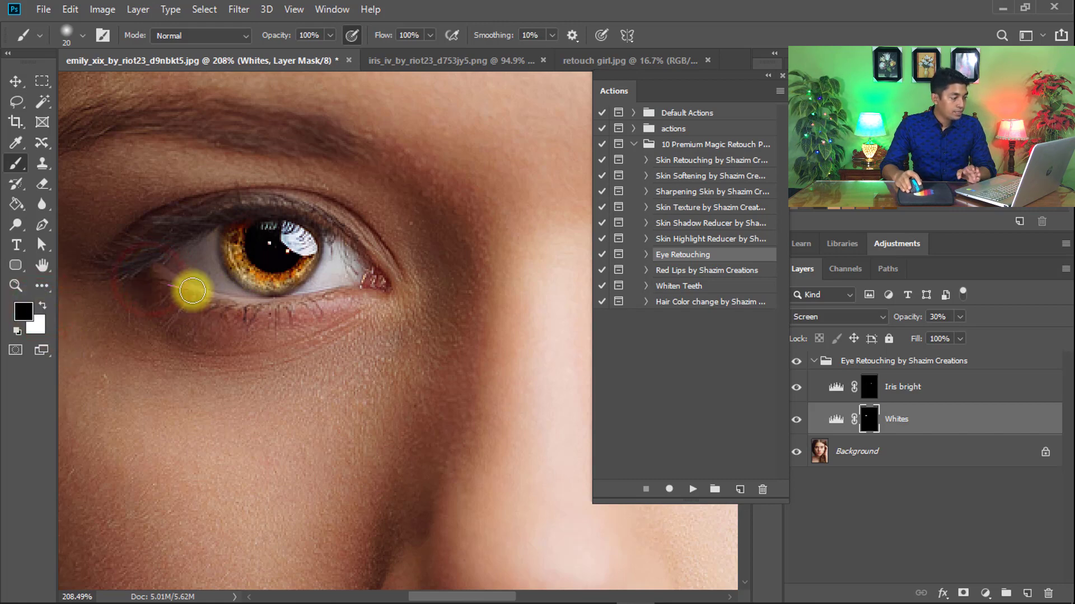
Step: Hide and show the Eye Retouching group again to check the eyes after the mask corrections
{"action": "key", "text": "ctrl+minus"}
{"action": "mouse_move", "coordinate": [426, 252]}
{"action": "left_mouse_down"}
{"action": "mouse_move", "coordinate": [347, 268]}
{"action": "mouse_move", "coordinate": [417, 256]}
{"action": "left_mouse_up"}
{"action": "left_click", "coordinate": [795, 361]}
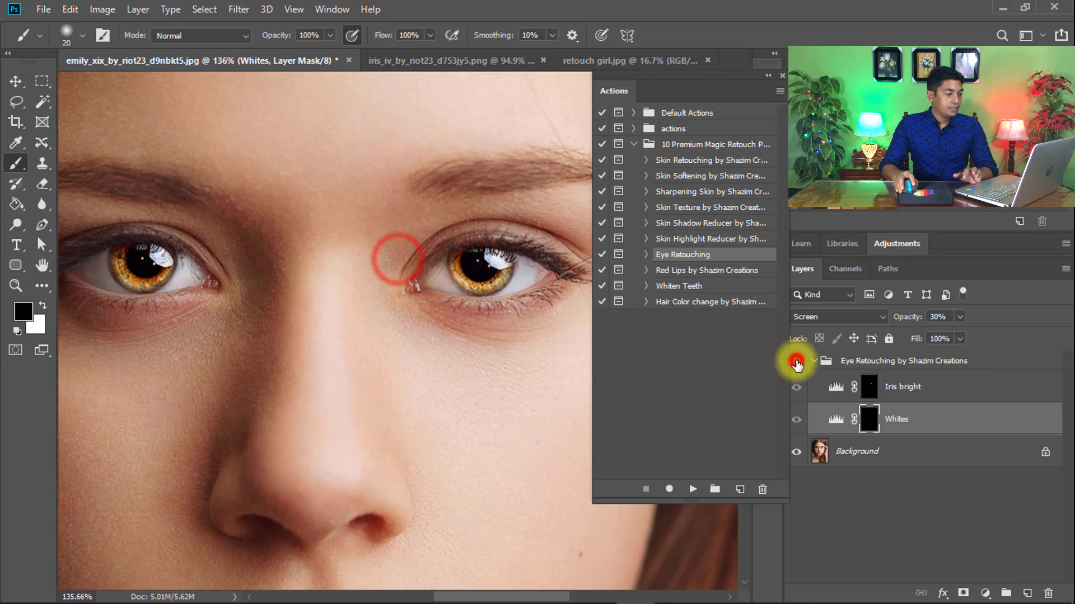
{"action": "left_click", "coordinate": [795, 362]}
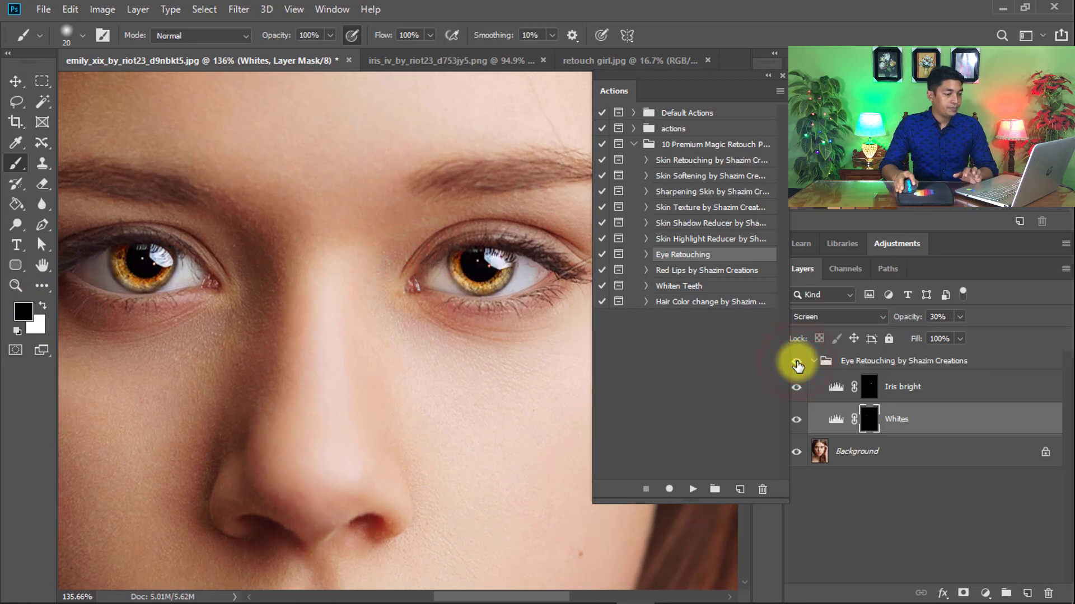
Step: Delete the Eye Retouching group, leaving only the Background layer in the portrait
{"action": "left_click", "coordinate": [666, 265]}
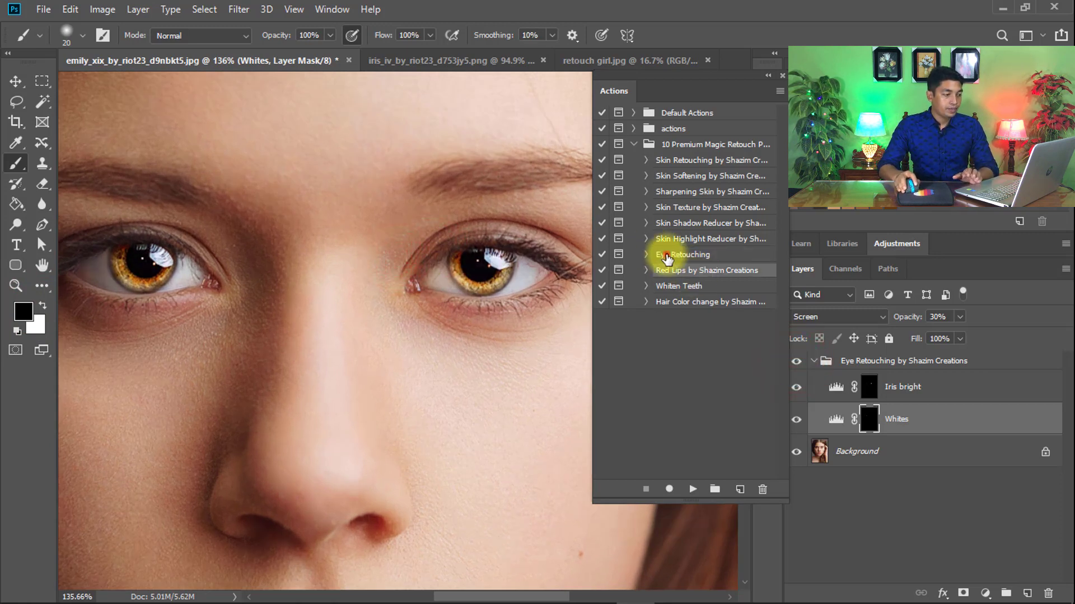
{"action": "left_click", "coordinate": [666, 256]}
{"action": "left_click", "coordinate": [917, 363]}
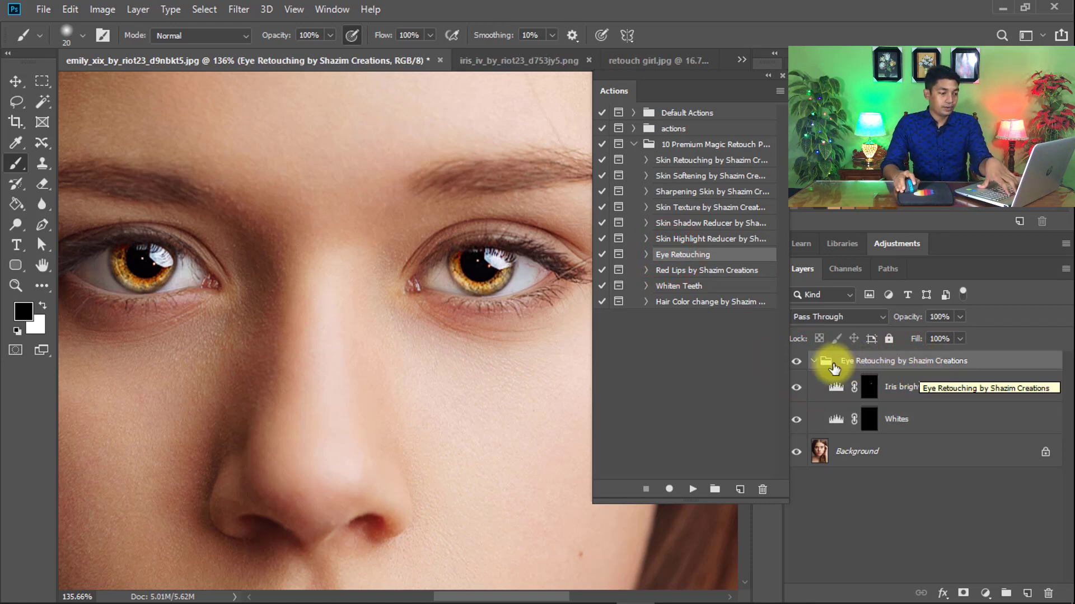
{"action": "key", "text": "Delete"}
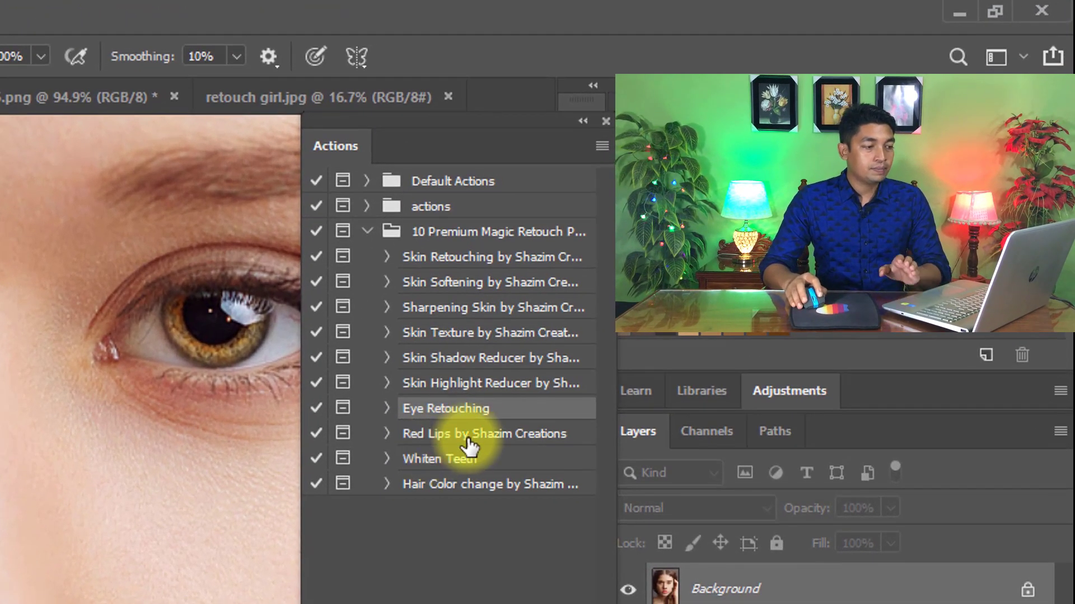
Step: Try to run the Red Lips action directly on the Background layer, stop it, and delete the Curves layer it left
{"action": "left_click", "coordinate": [474, 442]}
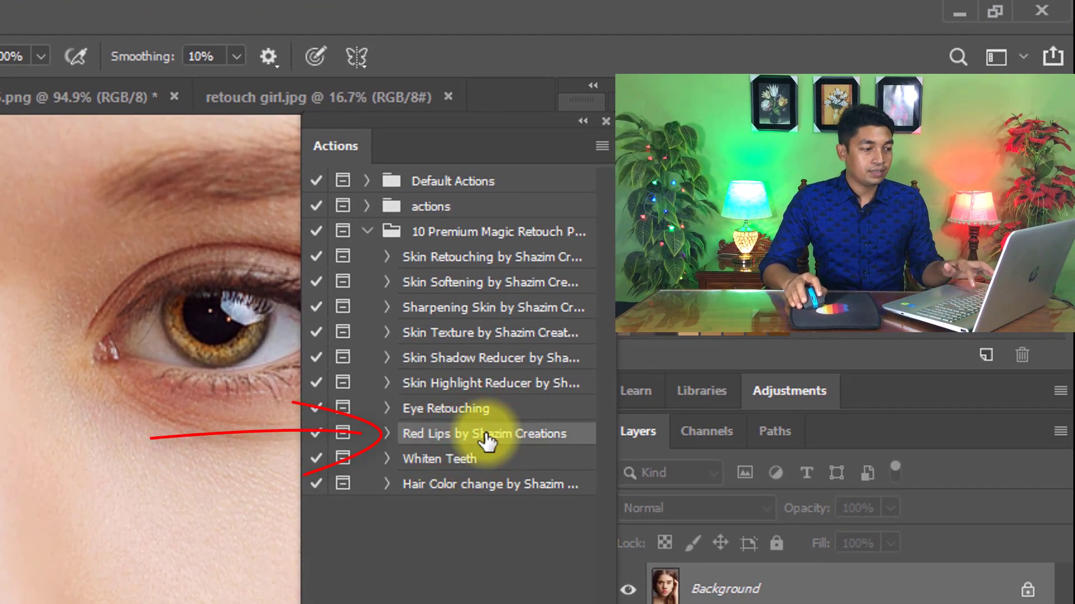
{"action": "left_click_drag", "start_coordinate": [165, 496], "coordinate": [137, 269]}
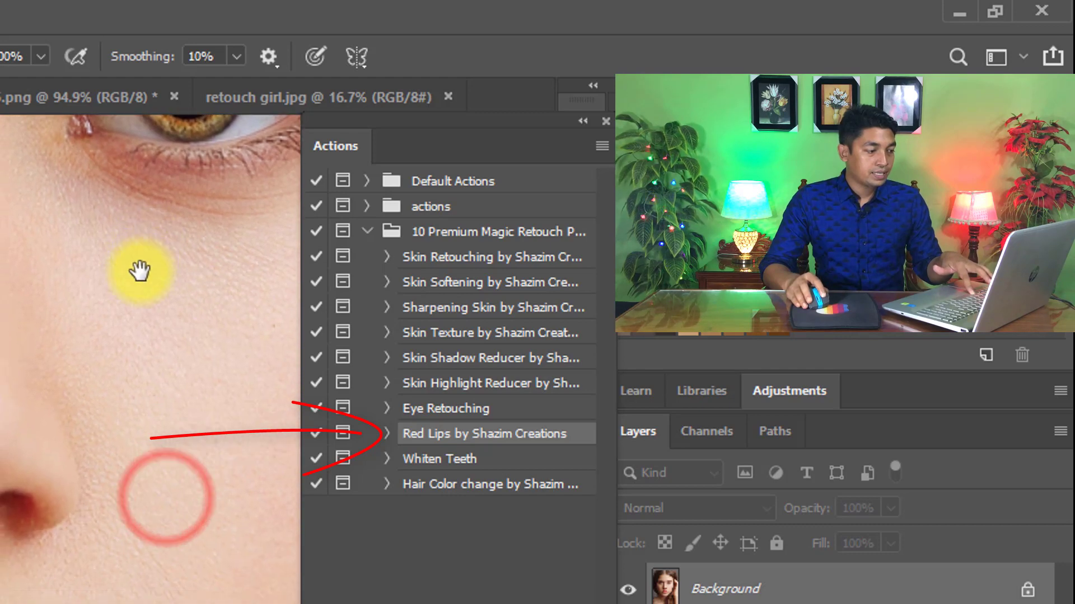
{"action": "left_click", "coordinate": [145, 370]}
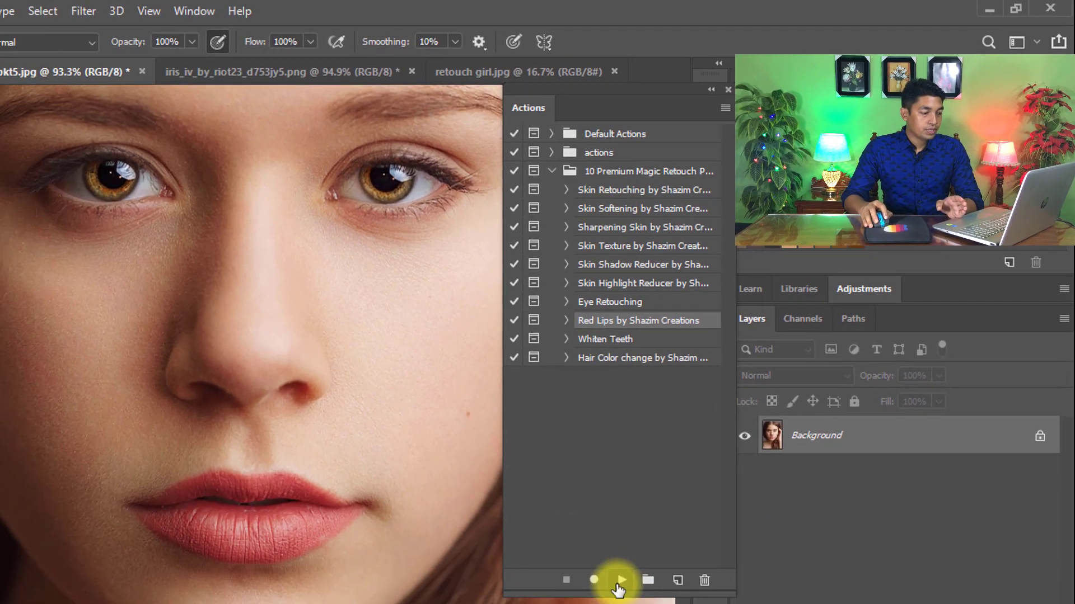
{"action": "left_click", "coordinate": [627, 568]}
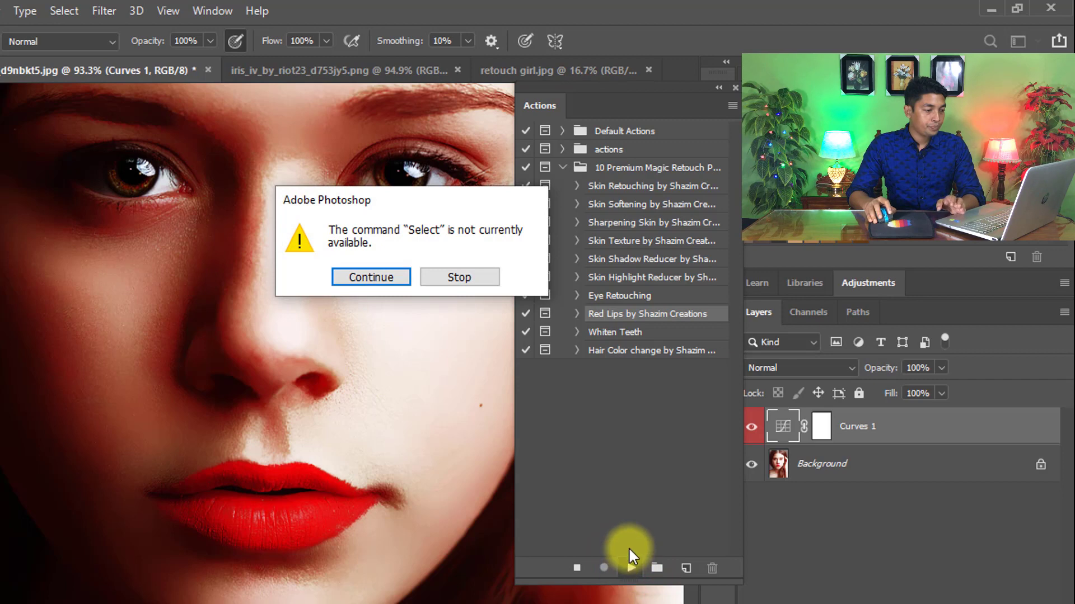
{"action": "left_click", "coordinate": [459, 277]}
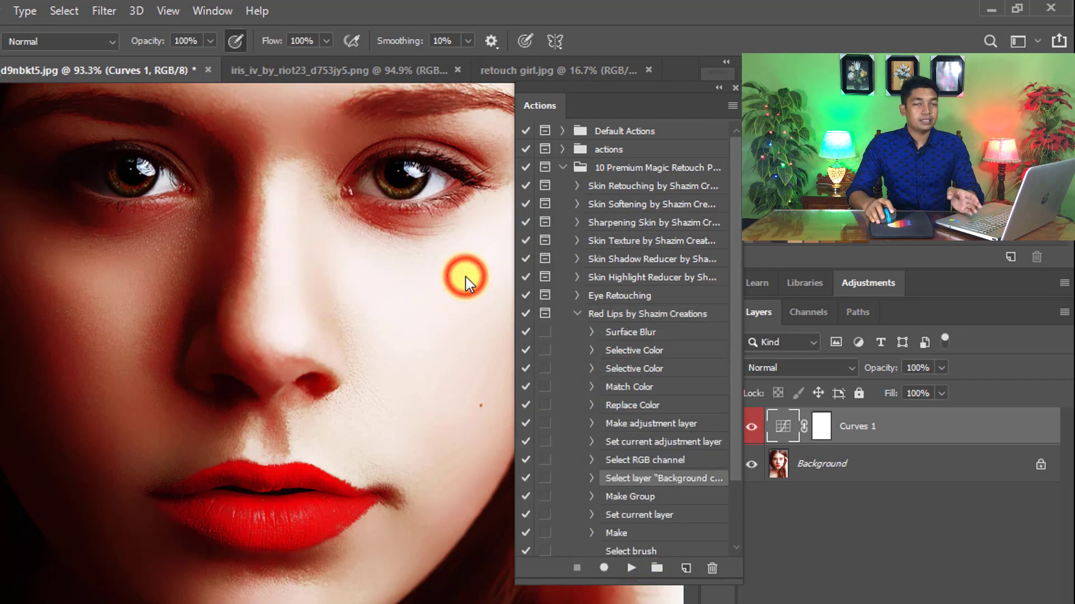
{"action": "left_click", "coordinate": [576, 314]}
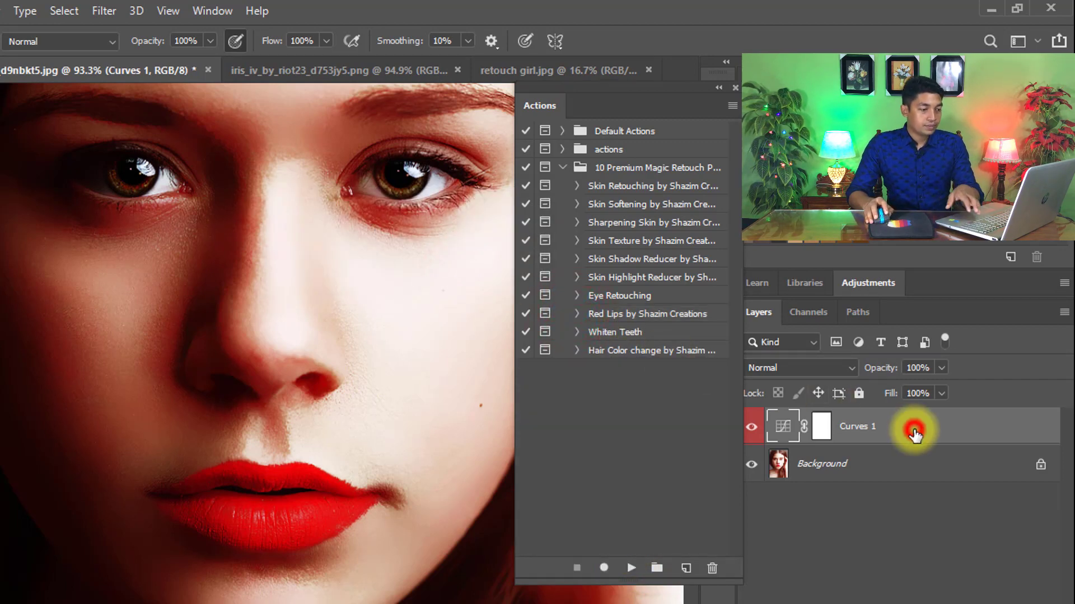
{"action": "key", "text": "Delete"}
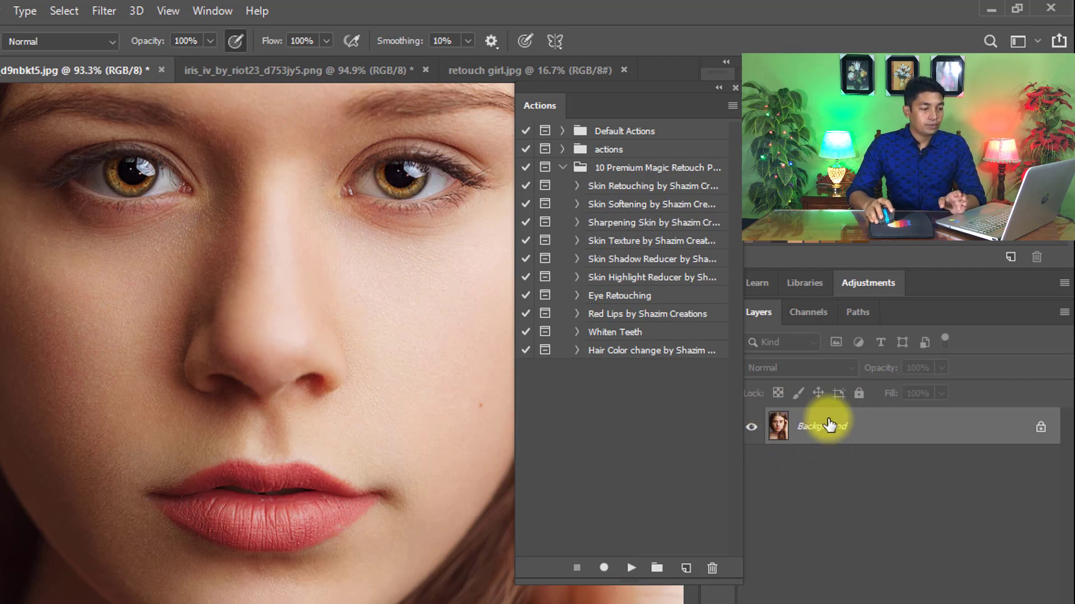
Step: Duplicate the Background layer as Background copy and run the Red Lips action on the copy
{"action": "right_click", "coordinate": [814, 428]}
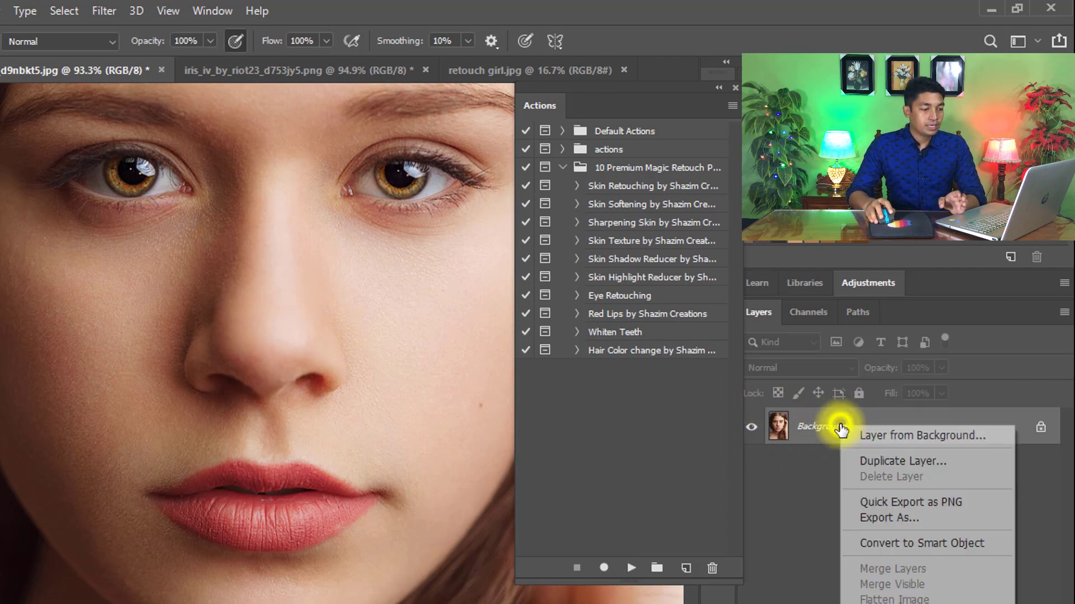
{"action": "left_click", "coordinate": [896, 460]}
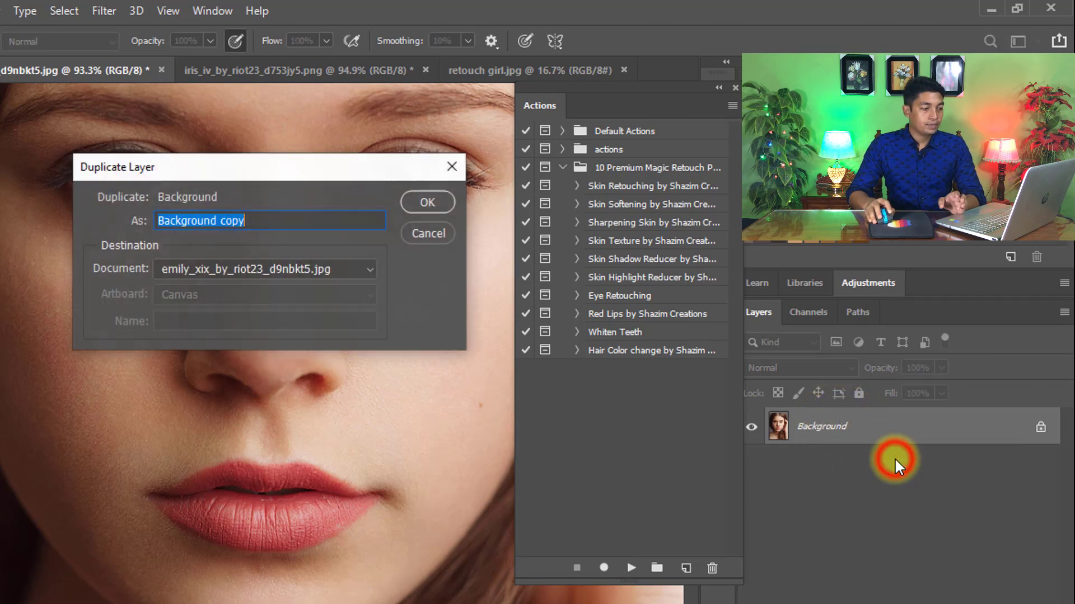
{"action": "left_click", "coordinate": [427, 202]}
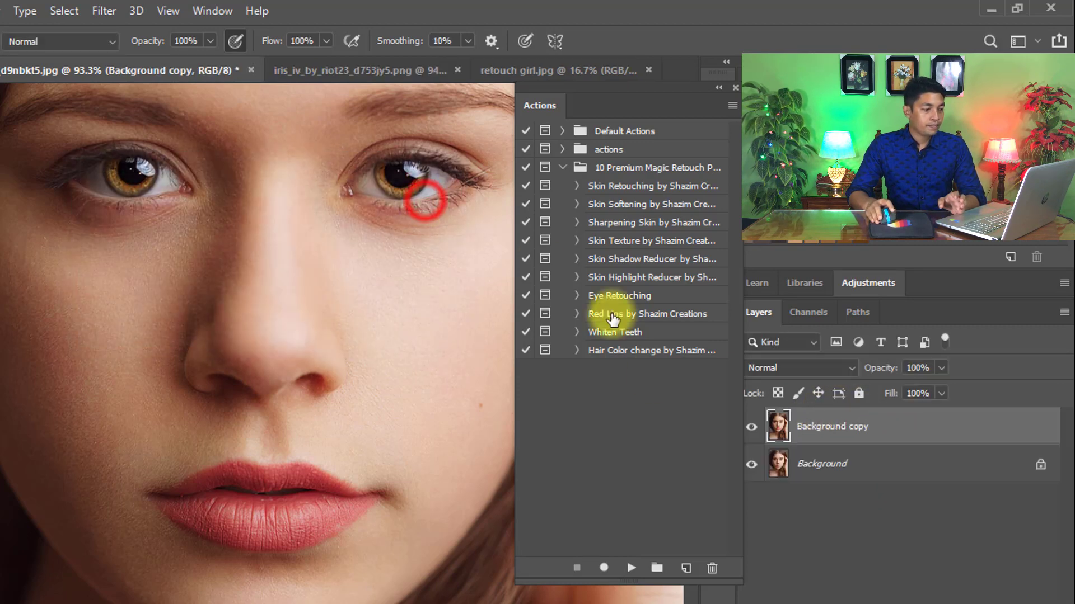
{"action": "left_click", "coordinate": [628, 317]}
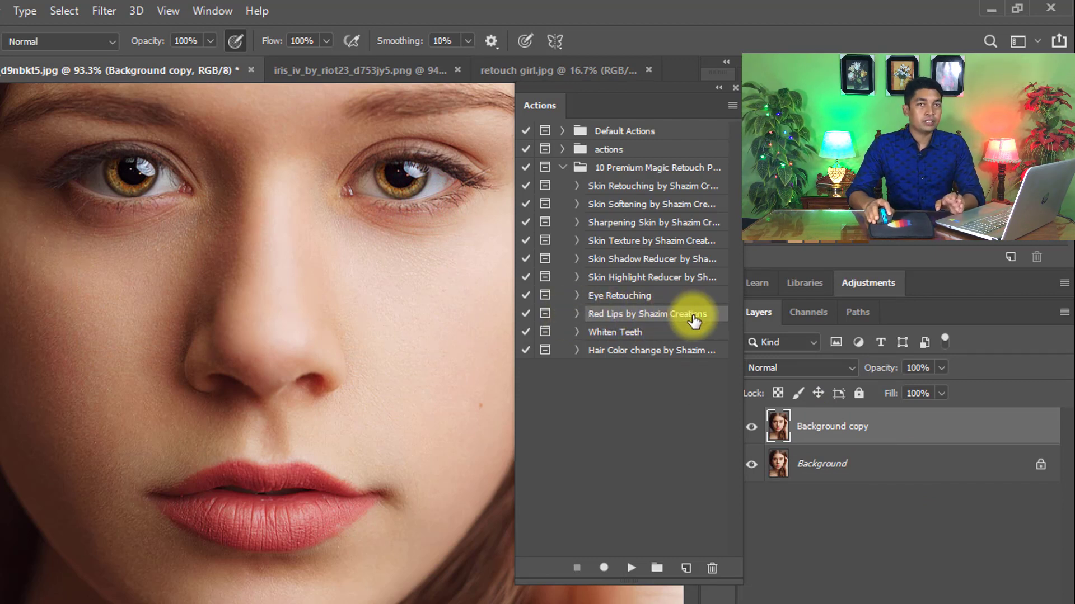
{"action": "left_click", "coordinate": [630, 569]}
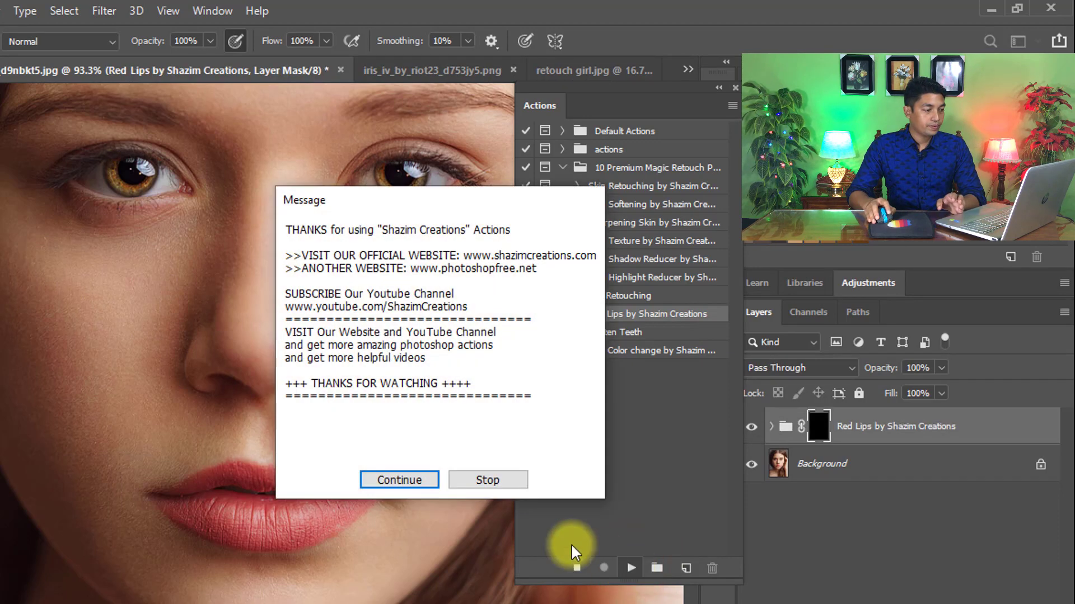
{"action": "left_click", "coordinate": [402, 479]}
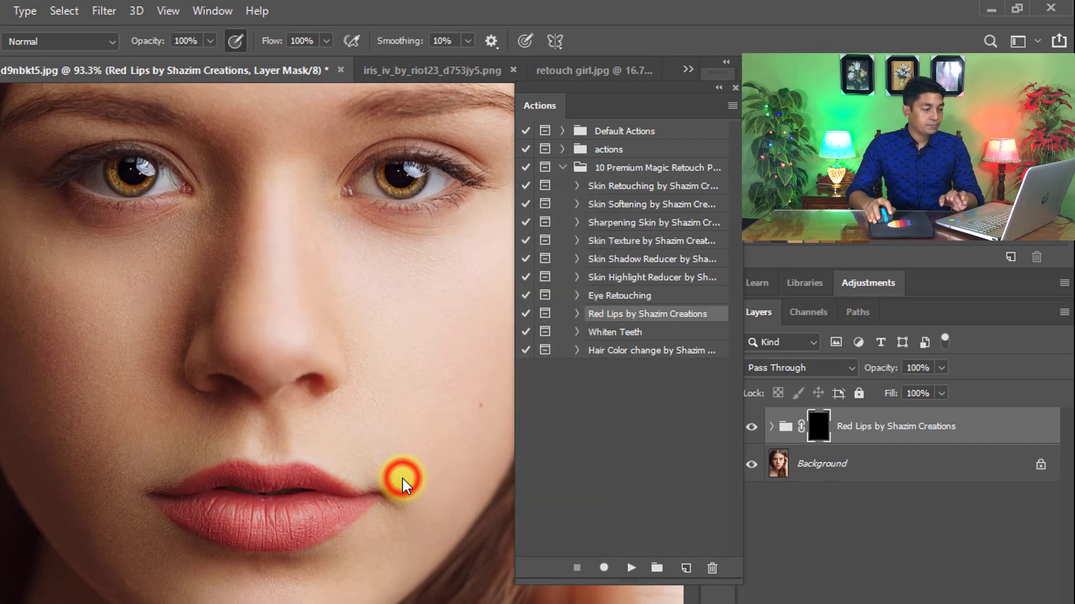
Step: Paint over the upper and lower lips on the Red Lips group's mask to reveal the red color
{"action": "scroll", "coordinate": [329, 271], "scroll_direction": "up", "scroll_amount": 4}
{"action": "mouse_move", "coordinate": [301, 265]}
{"action": "left_mouse_down"}
{"action": "mouse_move", "coordinate": [218, 275]}
{"action": "mouse_move", "coordinate": [241, 260]}
{"action": "mouse_move", "coordinate": [171, 287]}
{"action": "mouse_move", "coordinate": [154, 309]}
{"action": "mouse_move", "coordinate": [183, 336]}
{"action": "mouse_move", "coordinate": [151, 328]}
{"action": "mouse_move", "coordinate": [425, 340]}
{"action": "mouse_move", "coordinate": [328, 349]}
{"action": "mouse_move", "coordinate": [344, 386]}
{"action": "mouse_move", "coordinate": [386, 342]}
{"action": "mouse_move", "coordinate": [292, 398]}
{"action": "mouse_move", "coordinate": [233, 403]}
{"action": "mouse_move", "coordinate": [174, 395]}
{"action": "mouse_move", "coordinate": [152, 378]}
{"action": "mouse_move", "coordinate": [314, 360]}
{"action": "mouse_move", "coordinate": [160, 356]}
{"action": "mouse_move", "coordinate": [119, 334]}
{"action": "mouse_move", "coordinate": [263, 341]}
{"action": "mouse_move", "coordinate": [354, 324]}
{"action": "mouse_move", "coordinate": [288, 333]}
{"action": "mouse_move", "coordinate": [303, 349]}
{"action": "mouse_move", "coordinate": [81, 353]}
{"action": "mouse_move", "coordinate": [64, 334]}
{"action": "mouse_move", "coordinate": [119, 329]}
{"action": "mouse_move", "coordinate": [131, 305]}
{"action": "mouse_move", "coordinate": [179, 282]}
{"action": "mouse_move", "coordinate": [315, 281]}
{"action": "mouse_move", "coordinate": [361, 297]}
{"action": "left_mouse_up"}
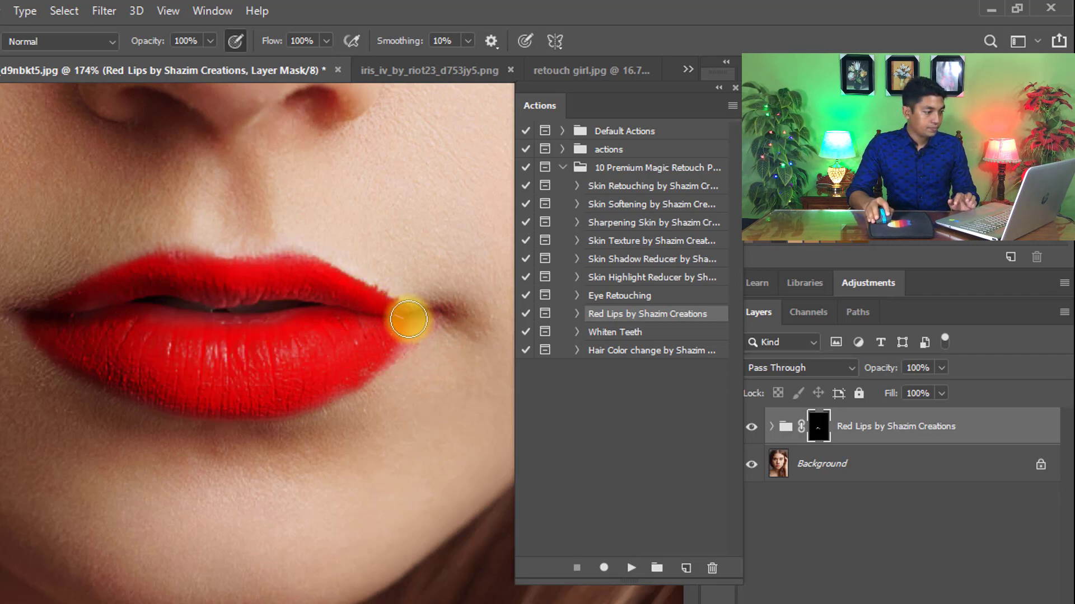
{"action": "mouse_move", "coordinate": [412, 319]}
{"action": "left_mouse_down"}
{"action": "mouse_move", "coordinate": [391, 357]}
{"action": "mouse_move", "coordinate": [276, 278]}
{"action": "left_mouse_up"}
{"action": "left_click_drag", "start_coordinate": [266, 395], "coordinate": [254, 241]}
{"action": "left_click", "coordinate": [242, 352]}
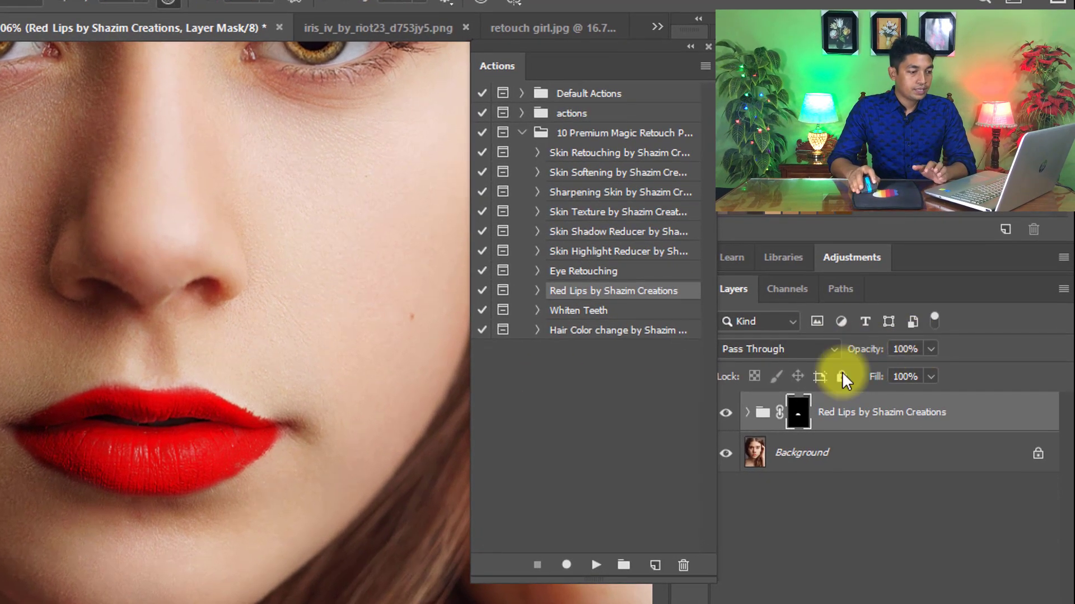
Step: Lower the Red Lips group's opacity to 74% for a softer lip color
{"action": "left_click", "coordinate": [843, 414]}
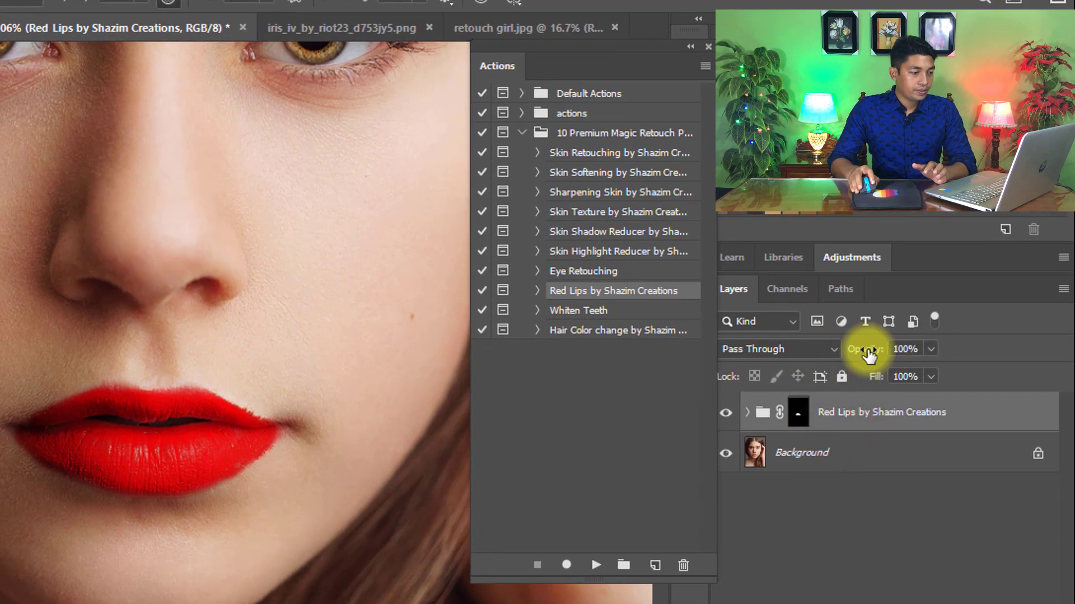
{"action": "left_click_drag", "start_coordinate": [868, 355], "coordinate": [842, 355]}
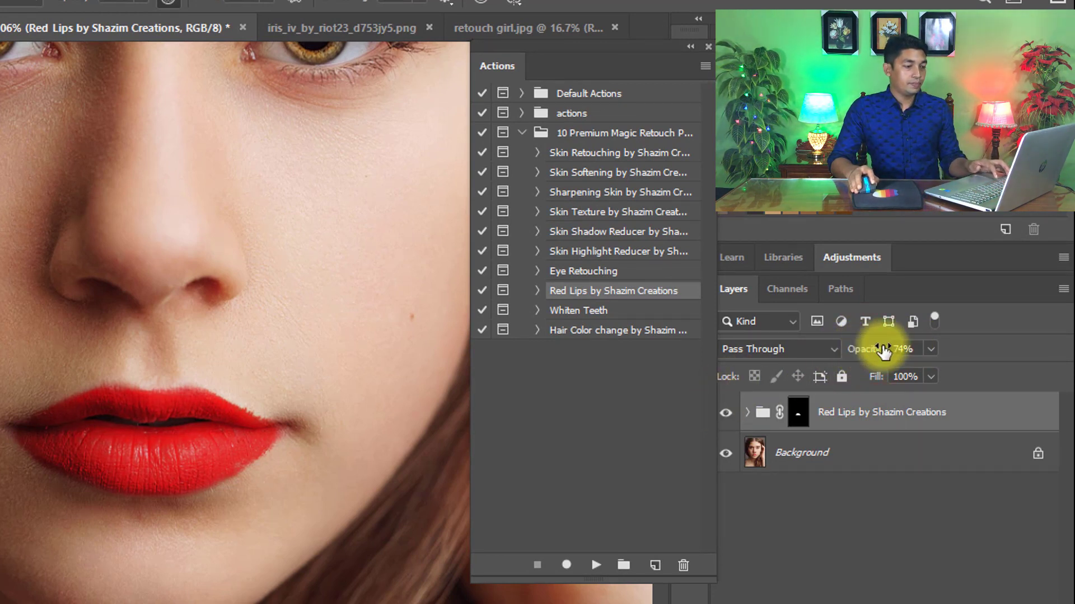
{"action": "left_click", "coordinate": [224, 386]}
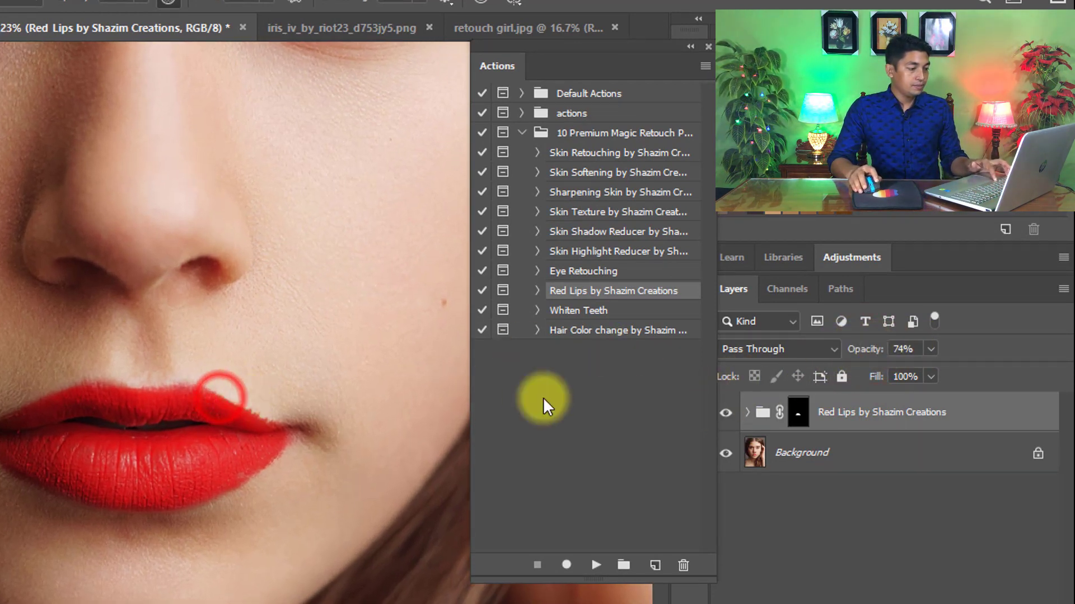
Step: Hide and show the Red Lips group to compare the lips before and after the color change
{"action": "left_click", "coordinate": [726, 413]}
{"action": "left_click_drag", "start_coordinate": [304, 296], "coordinate": [274, 297]}
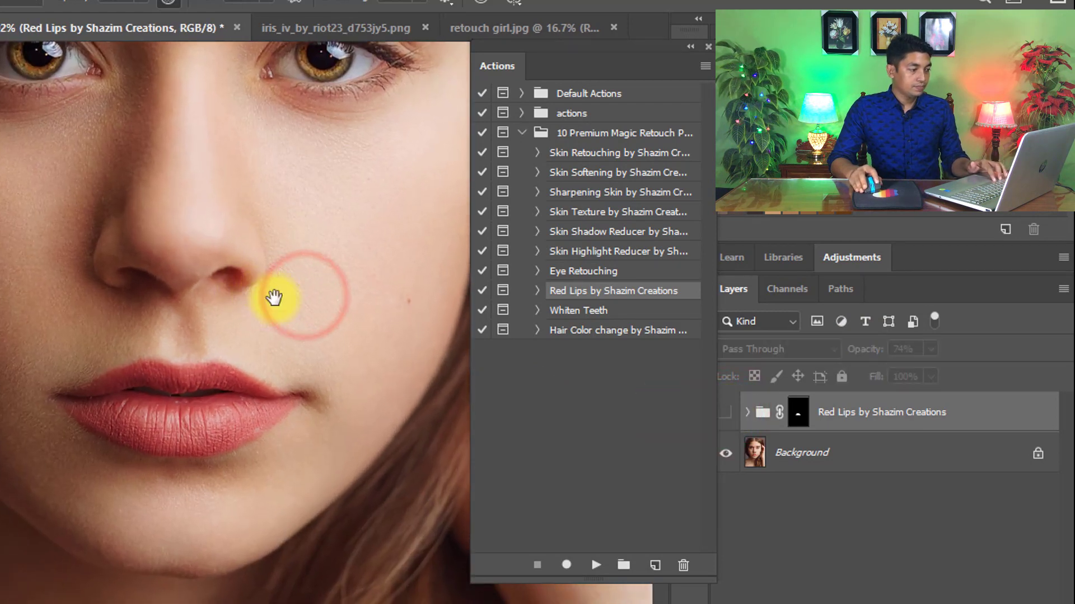
{"action": "left_click", "coordinate": [726, 413]}
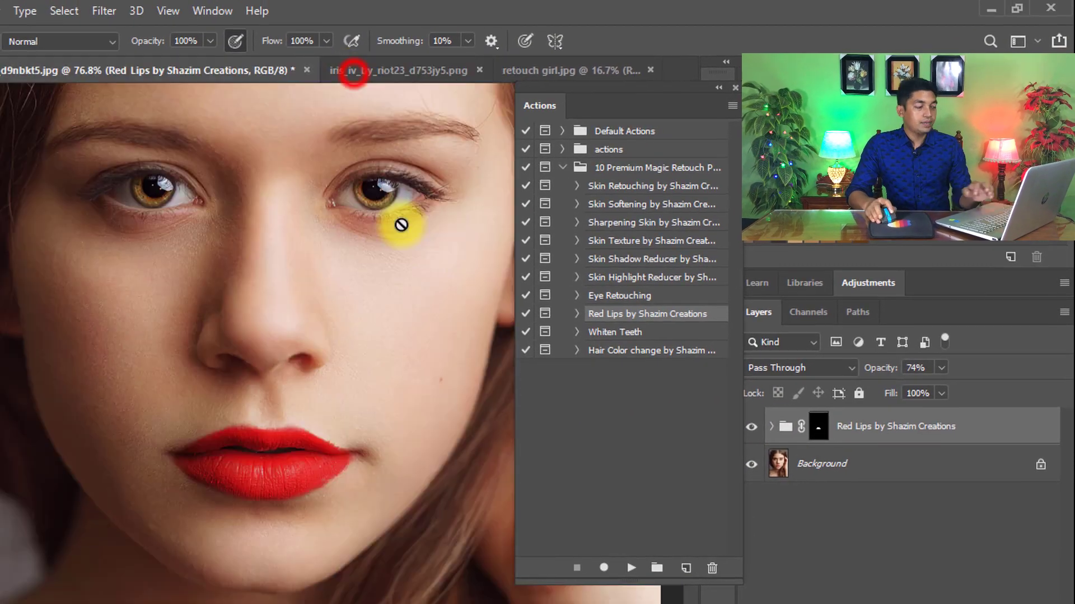
Step: In retouch girl.jpg, duplicate the Background layer and run the Red Lips action on the copy
{"action": "left_click", "coordinate": [452, 28]}
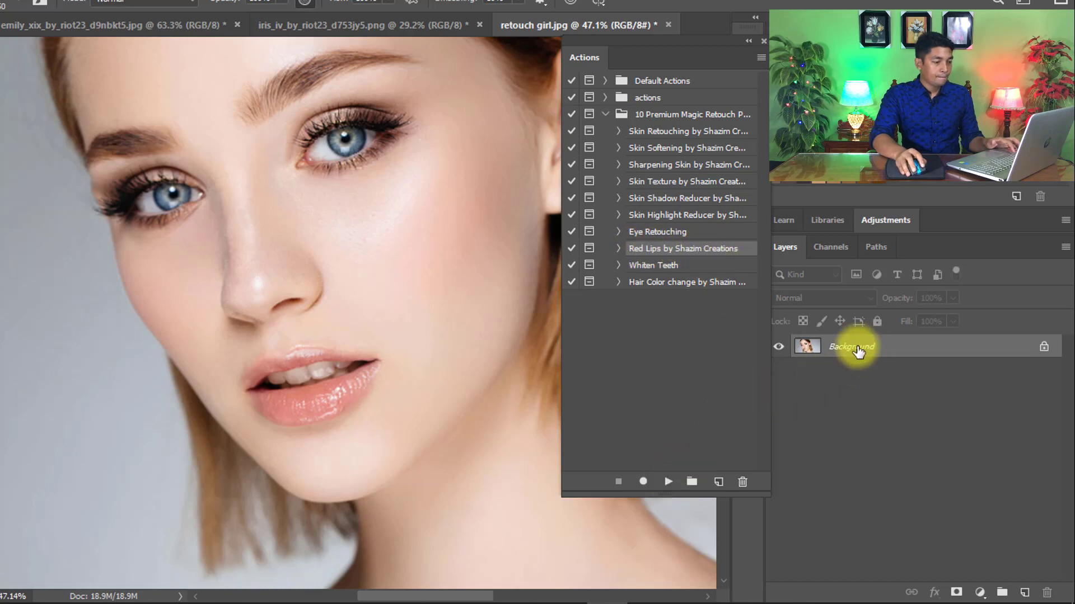
{"action": "right_click", "coordinate": [888, 351]}
{"action": "left_click", "coordinate": [946, 375]}
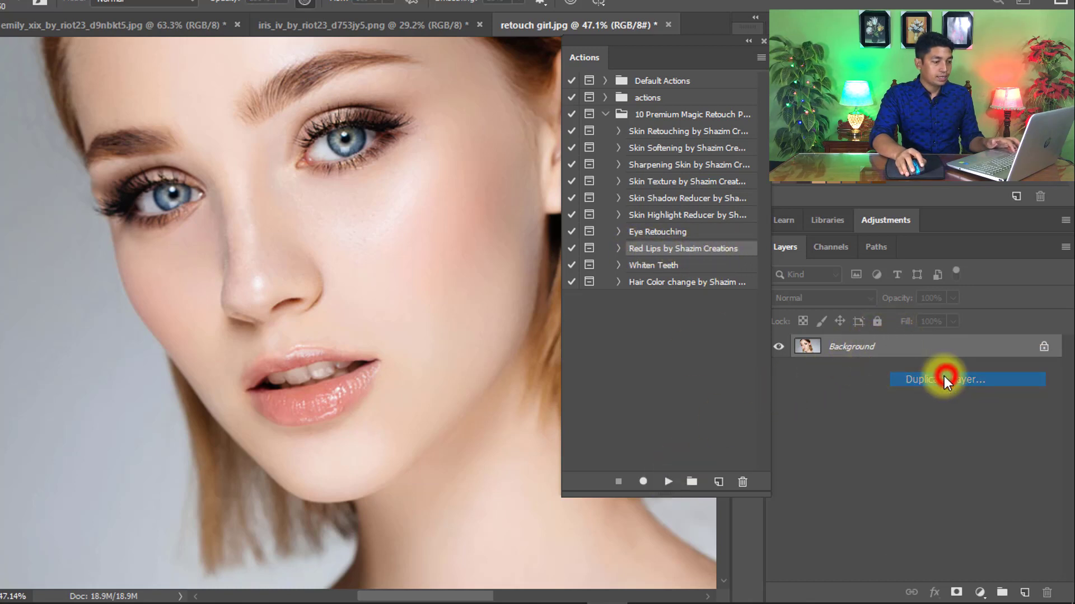
{"action": "left_click", "coordinate": [473, 148]}
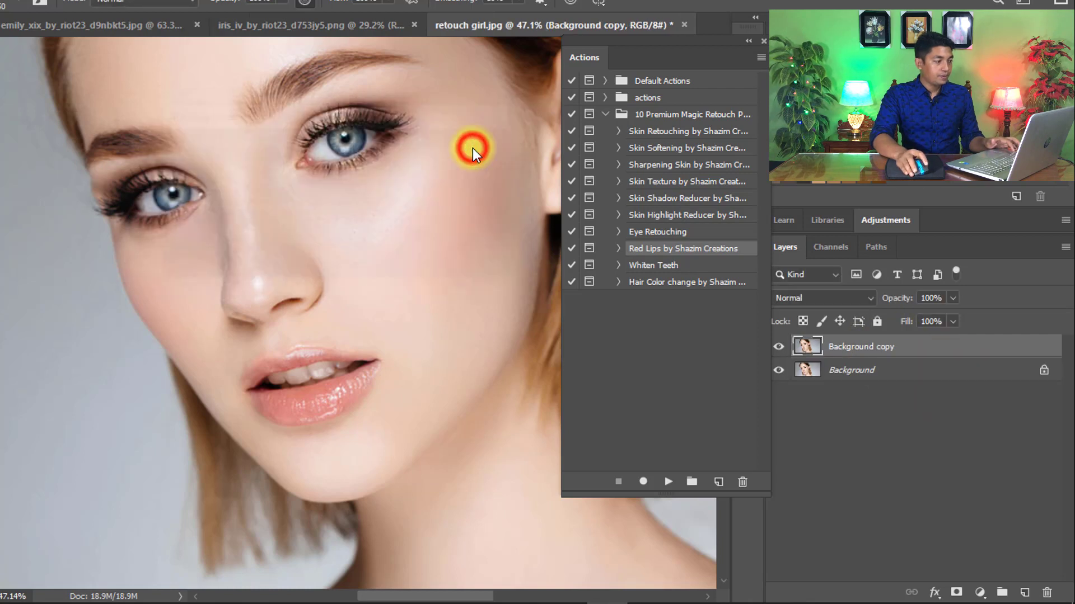
{"action": "left_click", "coordinate": [671, 480]}
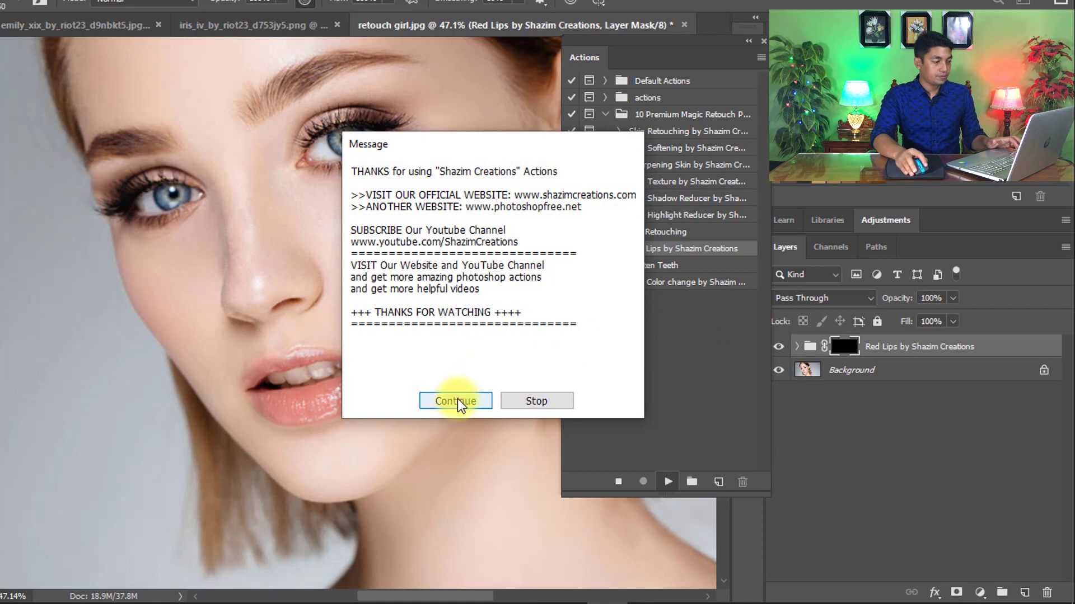
{"action": "left_click", "coordinate": [456, 401]}
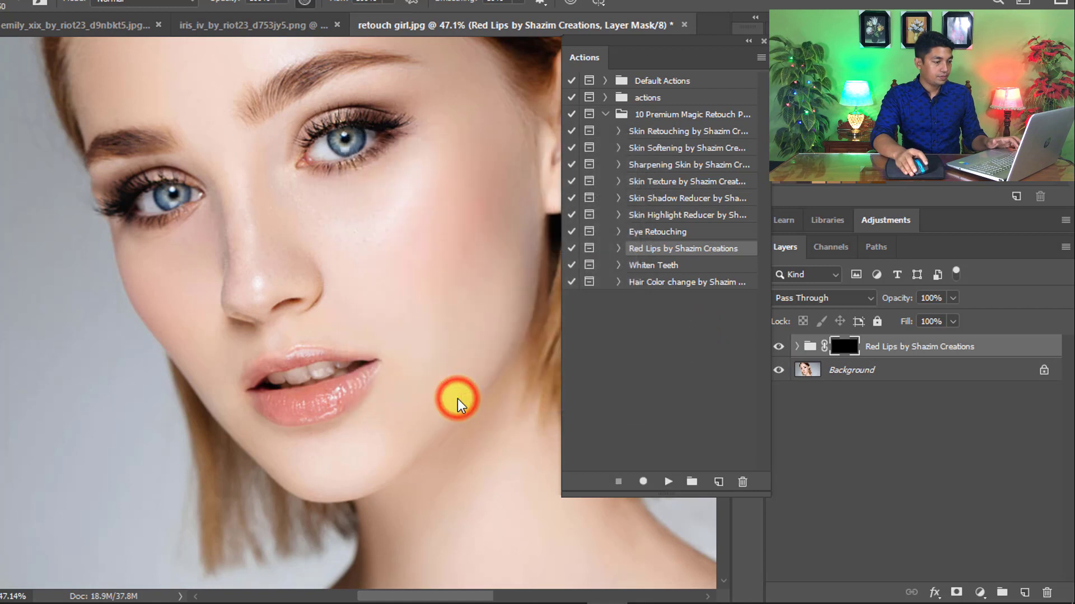
Step: Paint the Red Lips group's mask over both lips of the blue-eyed model, keeping the teeth uncovered
{"action": "left_click", "coordinate": [311, 356]}
{"action": "mouse_move", "coordinate": [336, 352]}
{"action": "left_mouse_down"}
{"action": "mouse_move", "coordinate": [172, 401]}
{"action": "mouse_move", "coordinate": [273, 361]}
{"action": "left_mouse_up"}
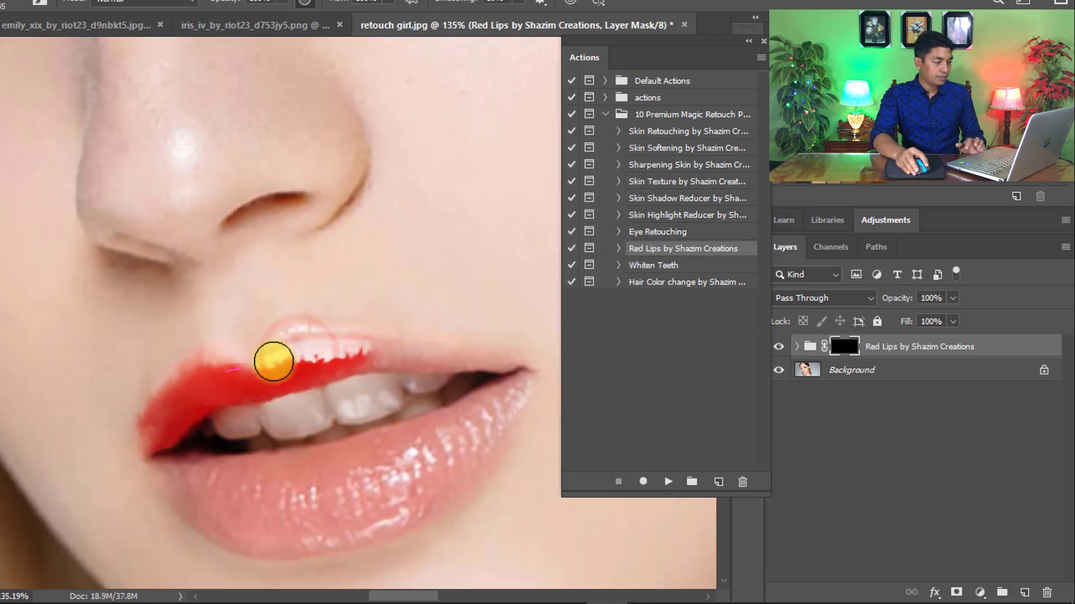
{"action": "mouse_move", "coordinate": [420, 357]}
{"action": "left_mouse_down"}
{"action": "mouse_move", "coordinate": [502, 366]}
{"action": "mouse_move", "coordinate": [504, 393]}
{"action": "mouse_move", "coordinate": [473, 461]}
{"action": "mouse_move", "coordinate": [509, 417]}
{"action": "mouse_move", "coordinate": [437, 506]}
{"action": "mouse_move", "coordinate": [365, 529]}
{"action": "mouse_move", "coordinate": [399, 505]}
{"action": "mouse_move", "coordinate": [235, 525]}
{"action": "mouse_move", "coordinate": [329, 528]}
{"action": "mouse_move", "coordinate": [271, 533]}
{"action": "mouse_move", "coordinate": [358, 529]}
{"action": "mouse_move", "coordinate": [246, 529]}
{"action": "mouse_move", "coordinate": [183, 475]}
{"action": "mouse_move", "coordinate": [181, 460]}
{"action": "mouse_move", "coordinate": [175, 495]}
{"action": "mouse_move", "coordinate": [166, 471]}
{"action": "mouse_move", "coordinate": [194, 508]}
{"action": "mouse_move", "coordinate": [274, 541]}
{"action": "mouse_move", "coordinate": [274, 515]}
{"action": "mouse_move", "coordinate": [235, 506]}
{"action": "mouse_move", "coordinate": [216, 484]}
{"action": "mouse_move", "coordinate": [374, 450]}
{"action": "mouse_move", "coordinate": [466, 405]}
{"action": "mouse_move", "coordinate": [427, 445]}
{"action": "mouse_move", "coordinate": [192, 500]}
{"action": "left_mouse_up"}
{"action": "scroll", "coordinate": [192, 500], "scroll_direction": "down", "scroll_amount": 3}
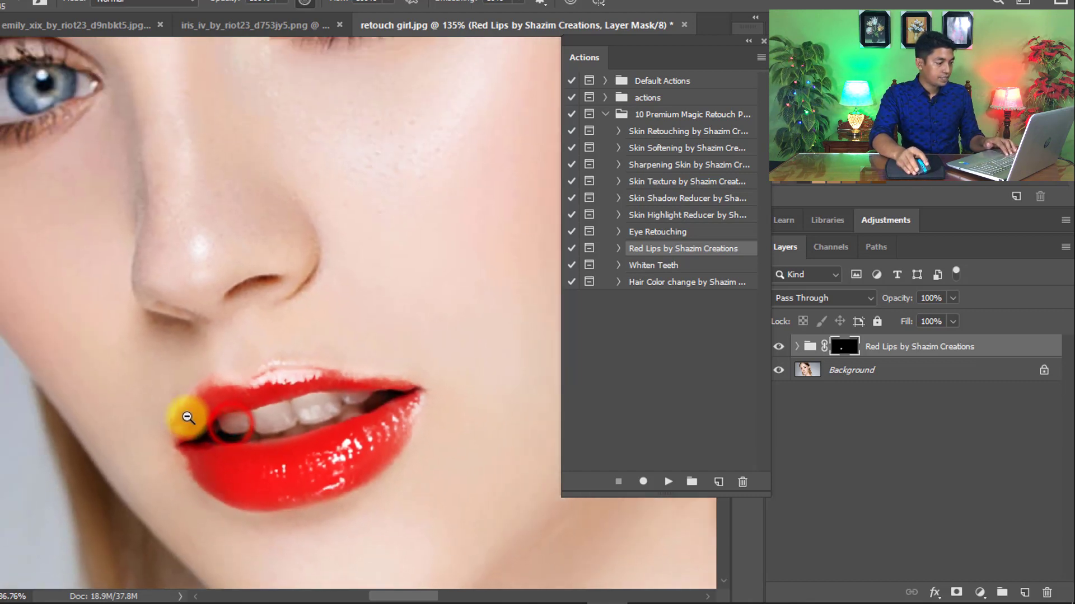
Step: Toggle the Red Lips group's visibility to compare the blue-eyed model's lips with and without the red color
{"action": "scroll", "coordinate": [405, 376], "scroll_direction": "down", "scroll_amount": 5}
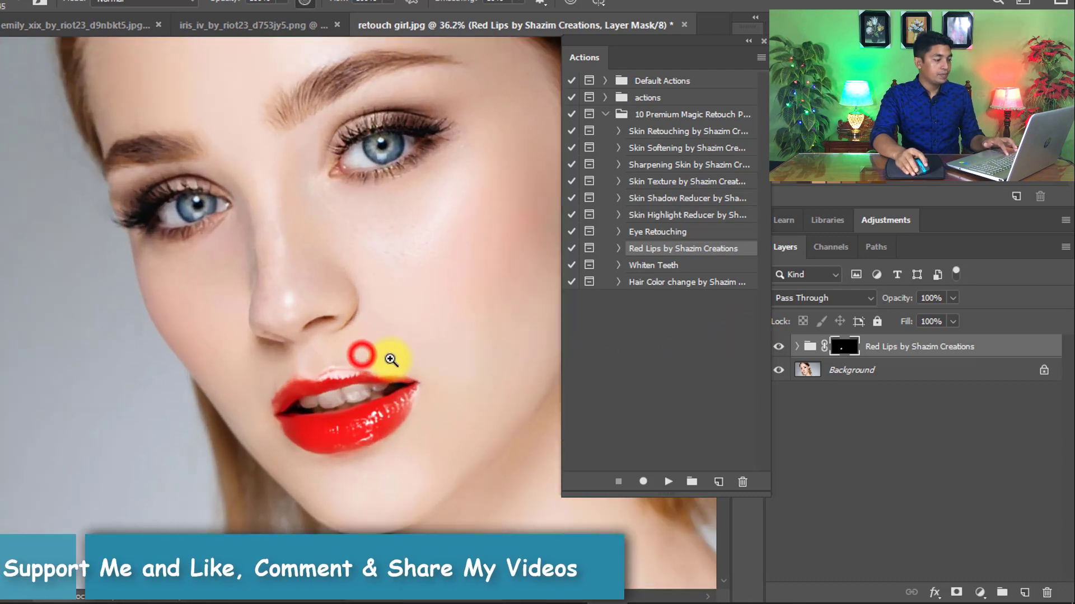
{"action": "left_click", "coordinate": [778, 346]}
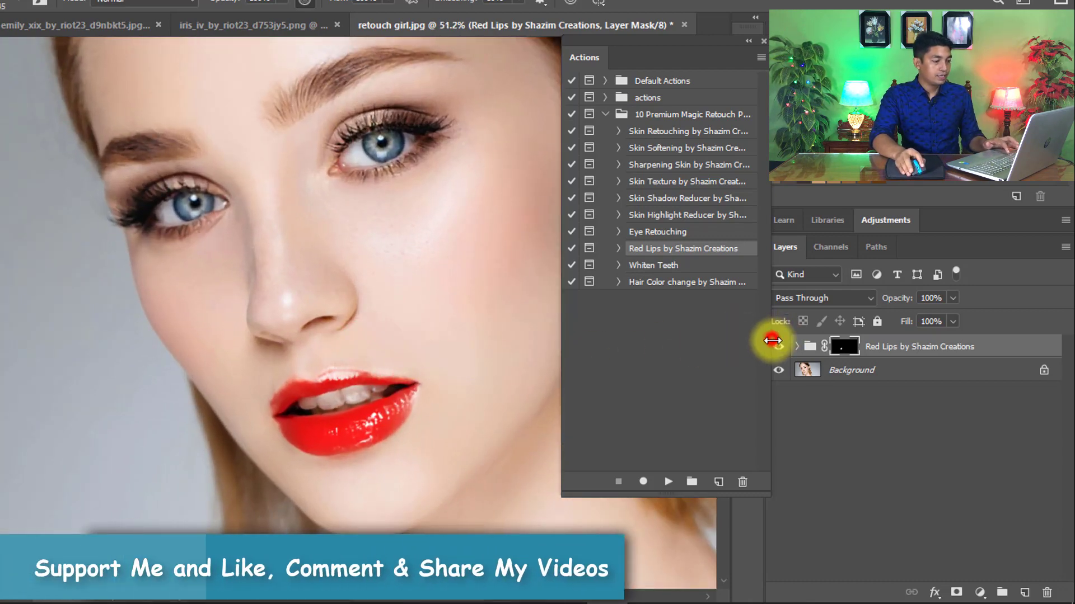
{"action": "left_click", "coordinate": [778, 347]}
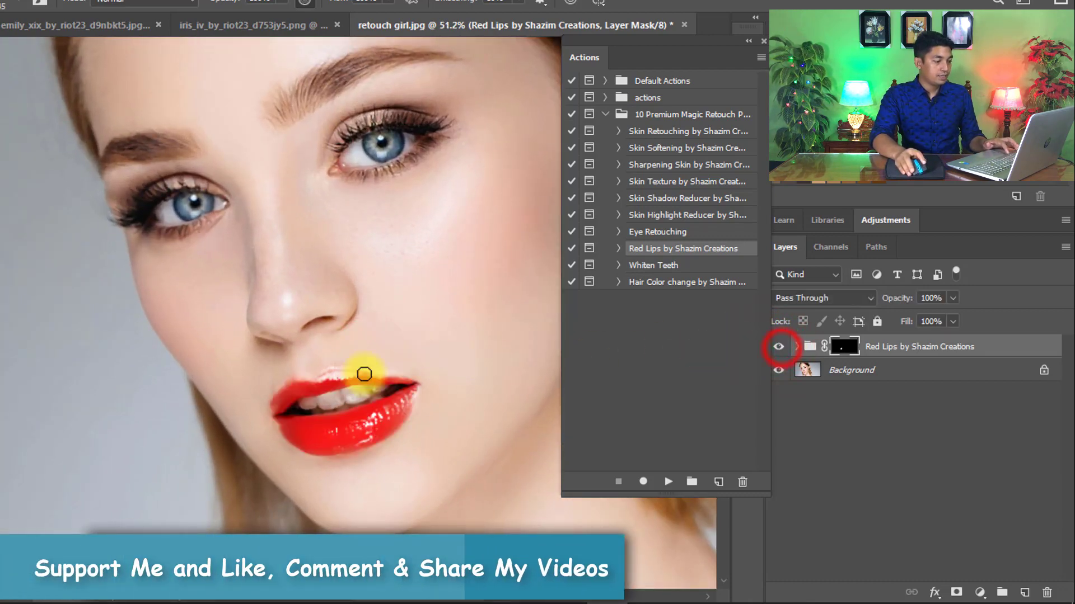
{"action": "scroll", "coordinate": [367, 364], "scroll_direction": "down", "scroll_amount": 3}
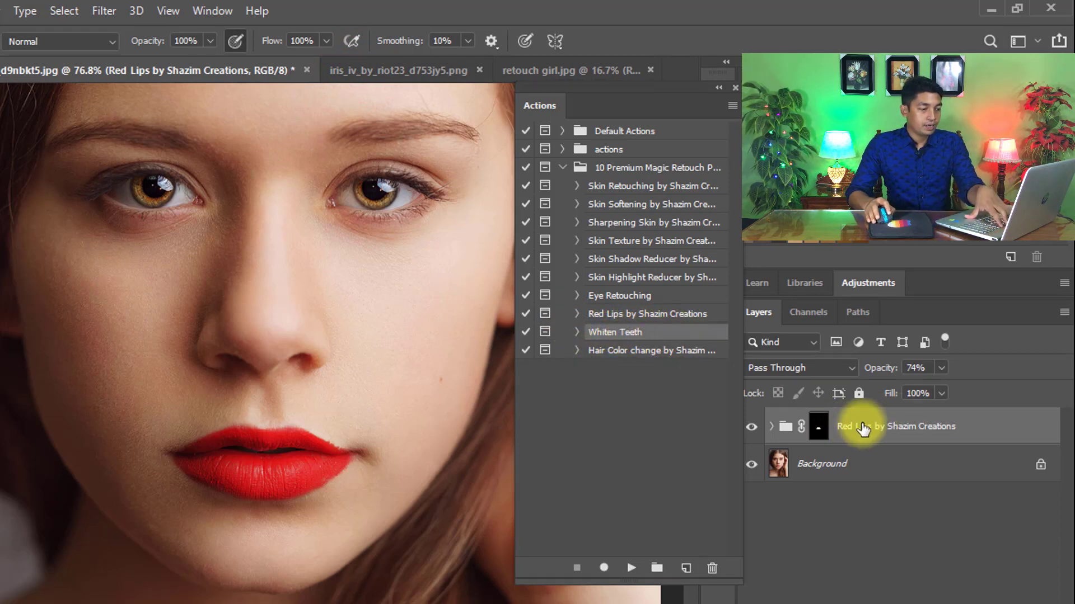
Step: Delete the Red Lips group from the amber-eyed portrait
{"action": "key", "text": "Delete"}
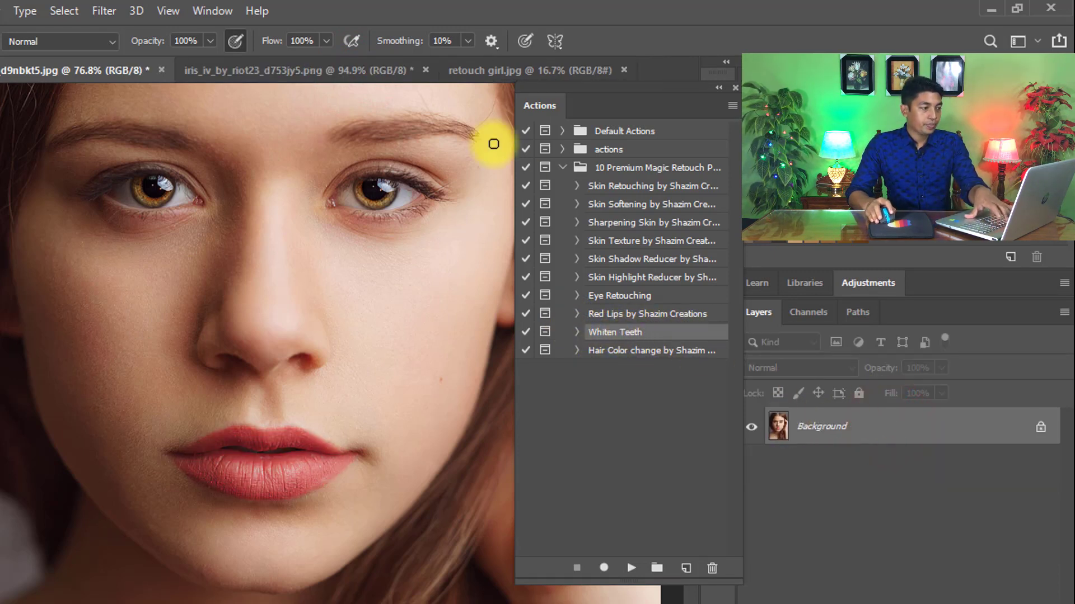
Step: Run the Whiten Teeth action on the blue-eyed model's portrait in retouch girl.jpg
{"action": "left_click", "coordinate": [480, 69]}
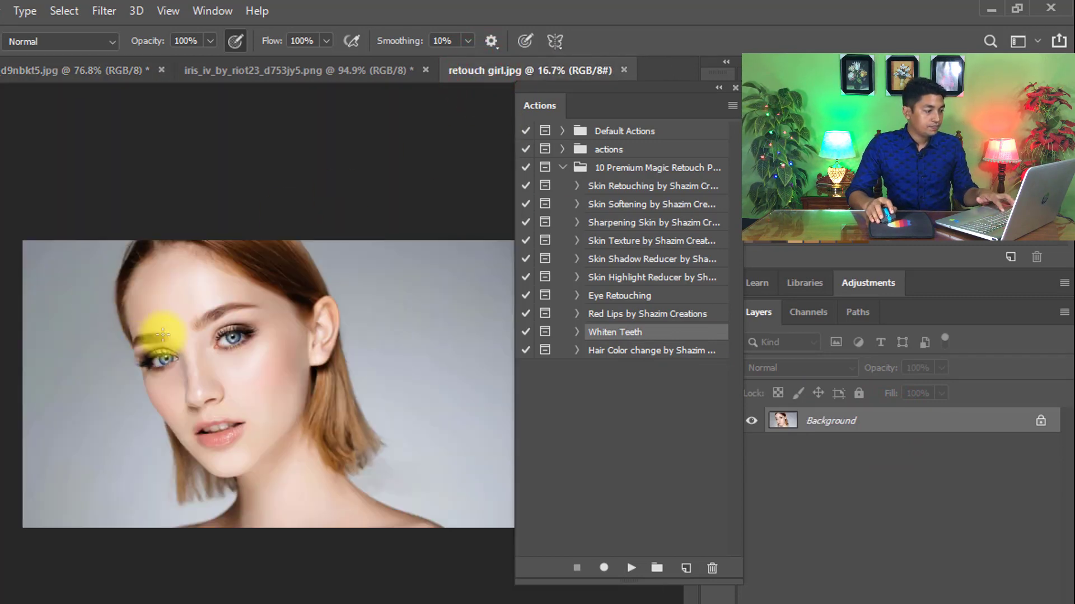
{"action": "left_click_drag", "start_coordinate": [163, 335], "coordinate": [276, 330]}
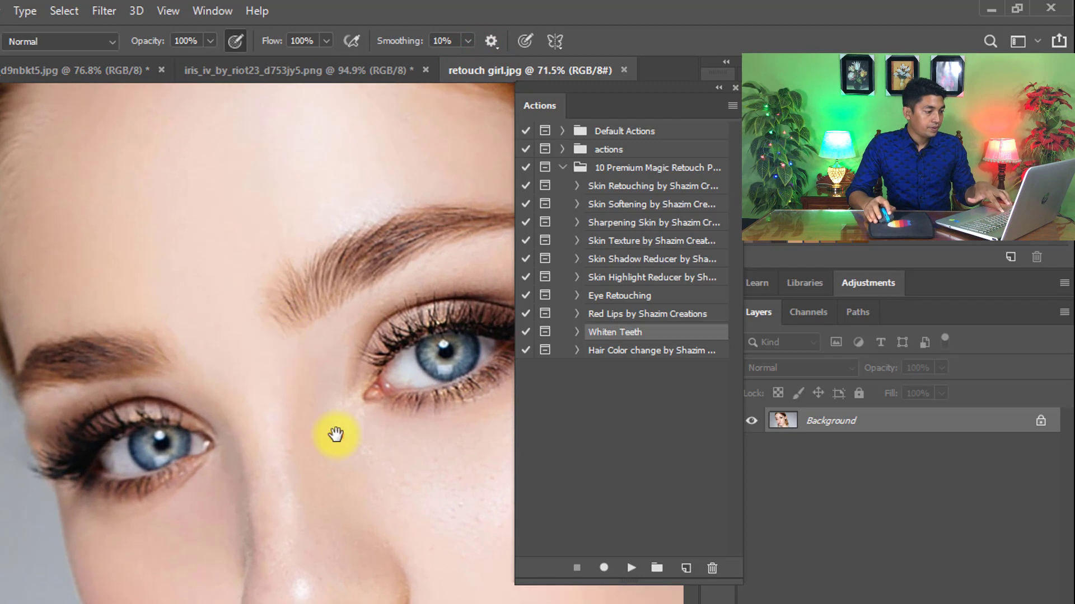
{"action": "left_click_drag", "start_coordinate": [336, 435], "coordinate": [290, 126]}
{"action": "left_click_drag", "start_coordinate": [412, 441], "coordinate": [276, 336]}
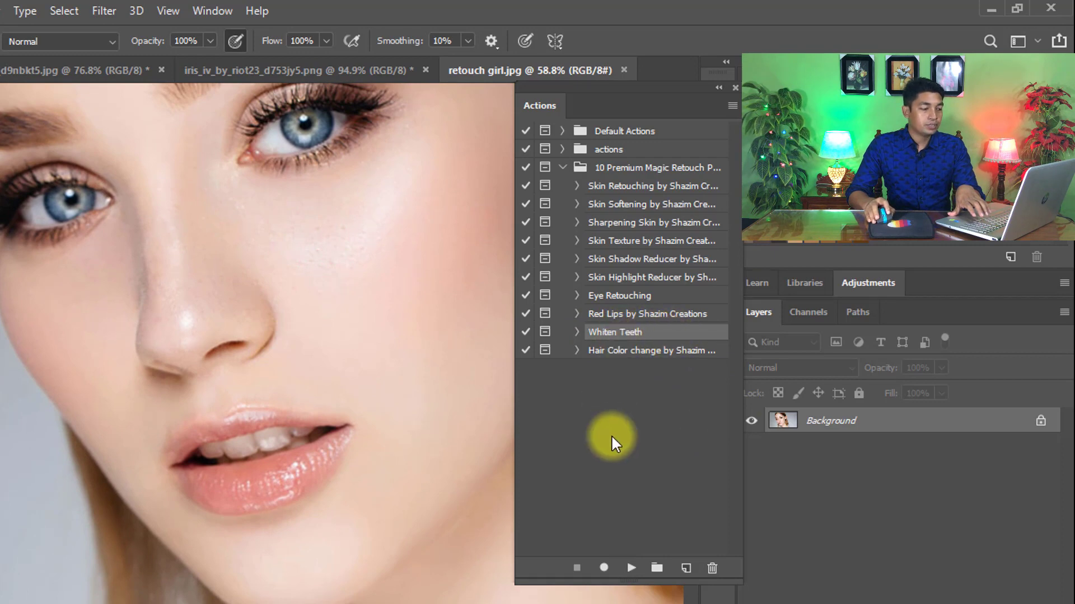
{"action": "left_click", "coordinate": [631, 568]}
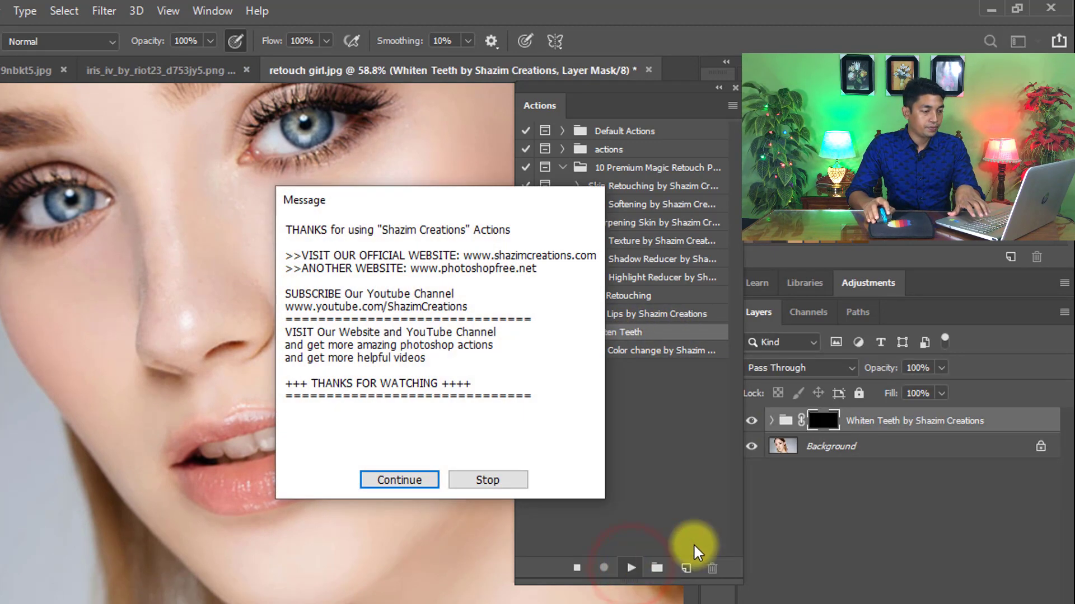
{"action": "left_click", "coordinate": [395, 482]}
Step: Paint the Whiten Teeth group's mask over the blue-eyed model's visible teeth, out to both corners of the mouth
{"action": "mouse_move", "coordinate": [326, 427]}
{"action": "left_mouse_down"}
{"action": "mouse_move", "coordinate": [194, 446]}
{"action": "mouse_move", "coordinate": [173, 461]}
{"action": "mouse_move", "coordinate": [326, 445]}
{"action": "mouse_move", "coordinate": [379, 422]}
{"action": "mouse_move", "coordinate": [190, 469]}
{"action": "left_mouse_up"}
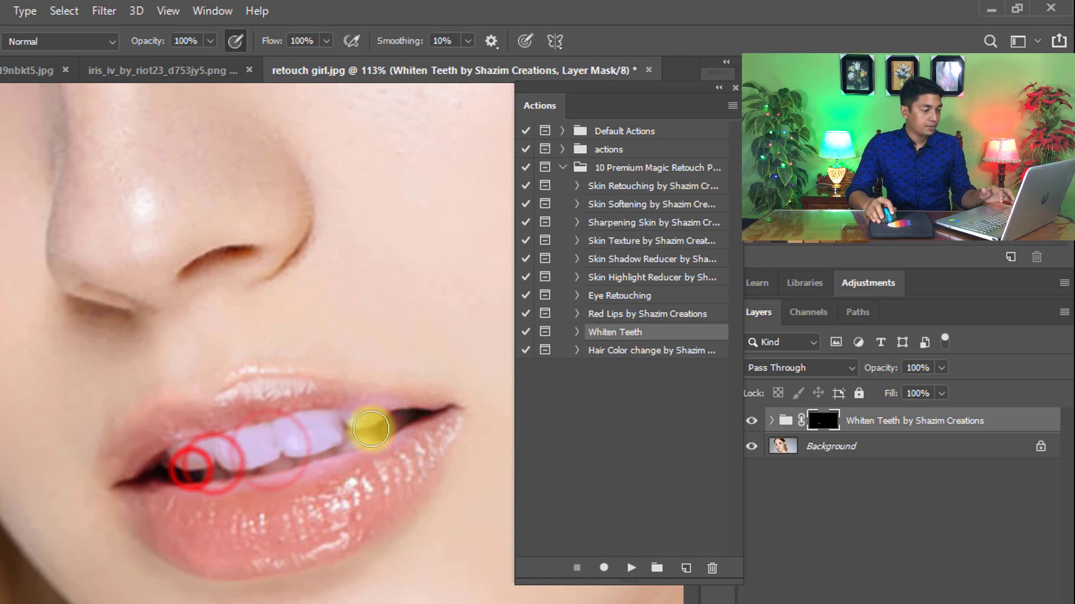
{"action": "left_click_drag", "start_coordinate": [395, 418], "coordinate": [343, 431]}
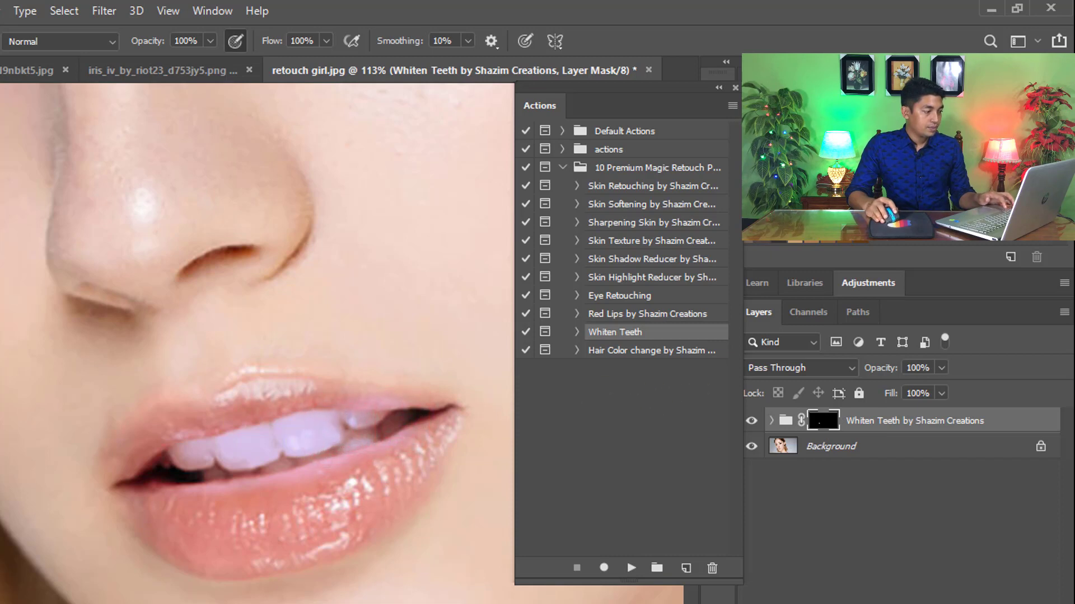
{"action": "mouse_move", "coordinate": [143, 459]}
{"action": "left_mouse_down"}
{"action": "mouse_move", "coordinate": [319, 432]}
{"action": "mouse_move", "coordinate": [187, 455]}
{"action": "mouse_move", "coordinate": [185, 467]}
{"action": "left_mouse_up"}
{"action": "key", "text": "bracketright"}
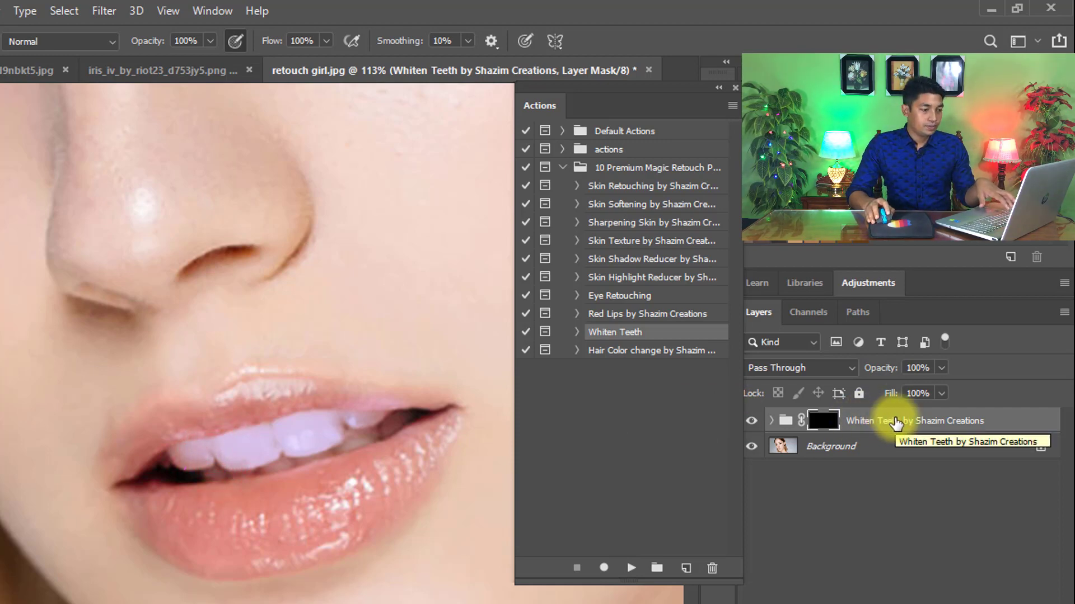
Step: Duplicate the Whiten Teeth group within retouch girl.jpg and lower the copy's opacity to 29%
{"action": "right_click", "coordinate": [896, 424]}
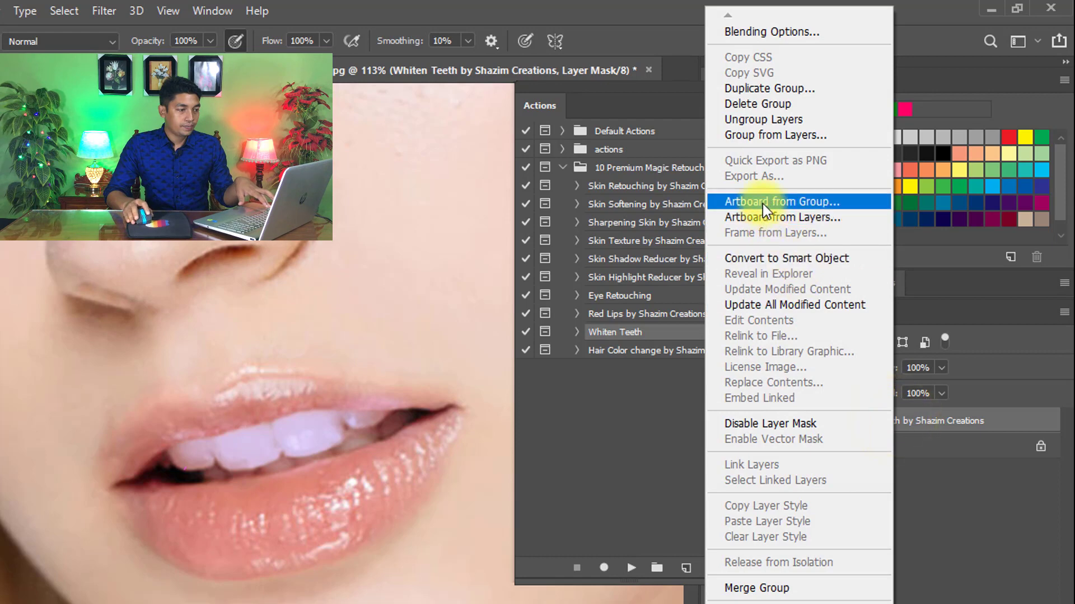
{"action": "left_click", "coordinate": [743, 88]}
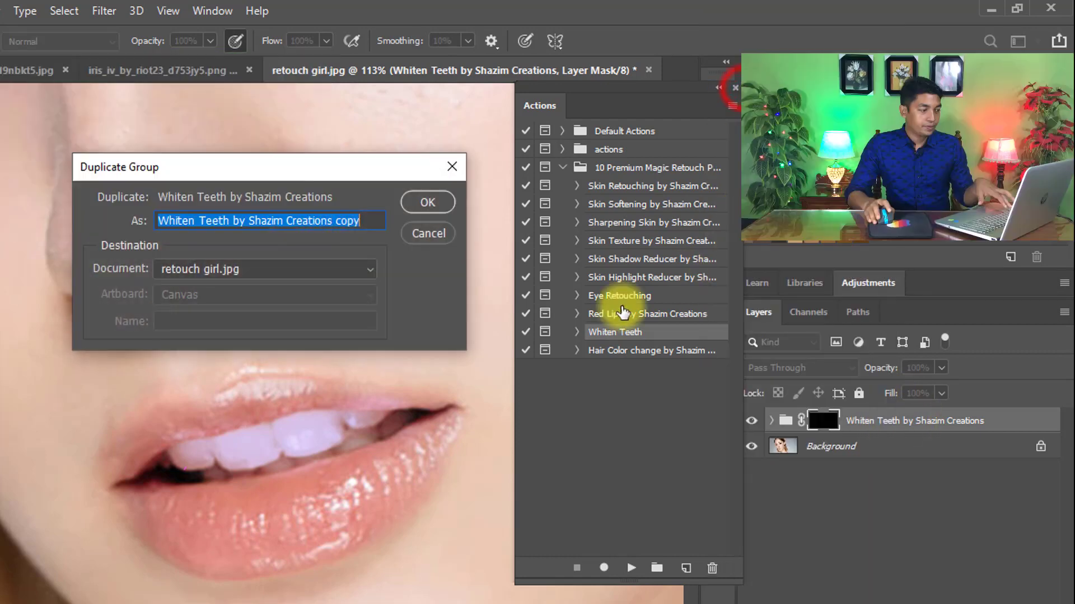
{"action": "left_click", "coordinate": [417, 207]}
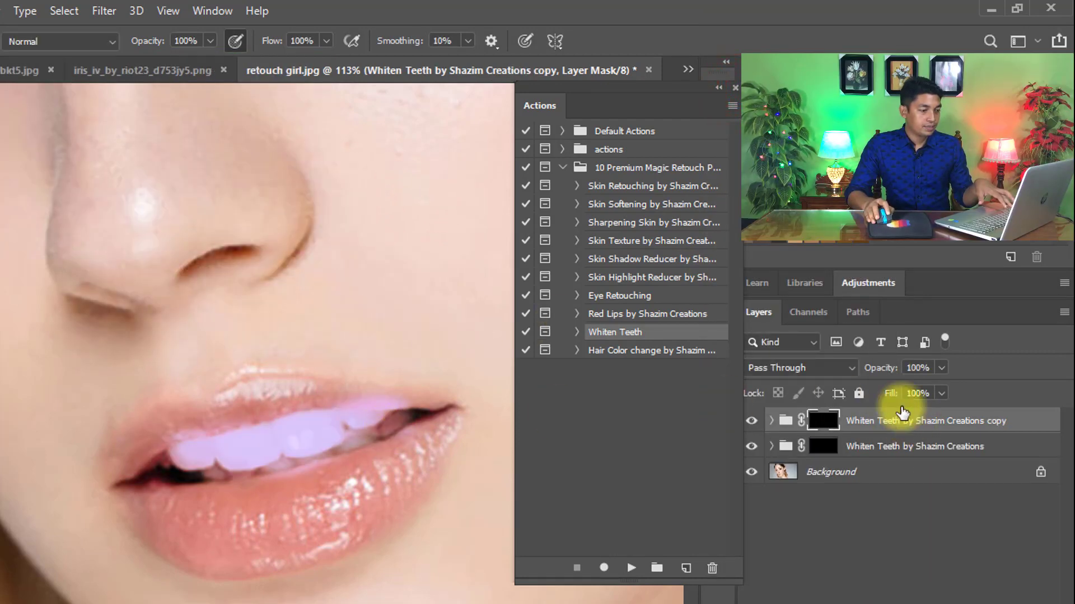
{"action": "left_click_drag", "start_coordinate": [883, 371], "coordinate": [818, 372]}
{"action": "left_click_drag", "start_coordinate": [297, 422], "coordinate": [258, 408]}
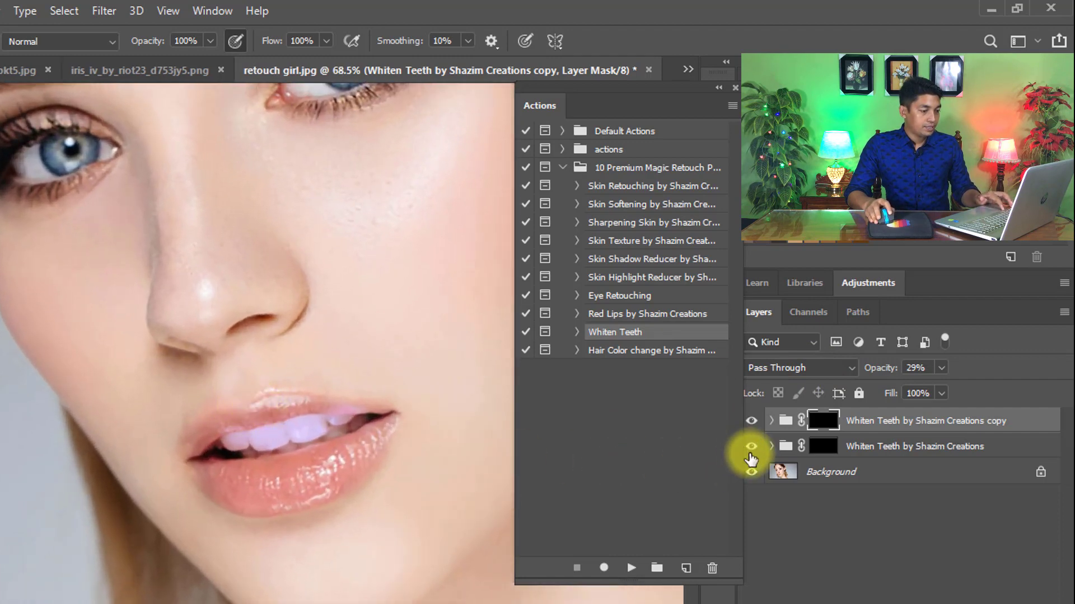
Step: Hide and show both Whiten Teeth groups to compare the teeth with the original image
{"action": "left_click", "coordinate": [751, 473], "text": "alt"}
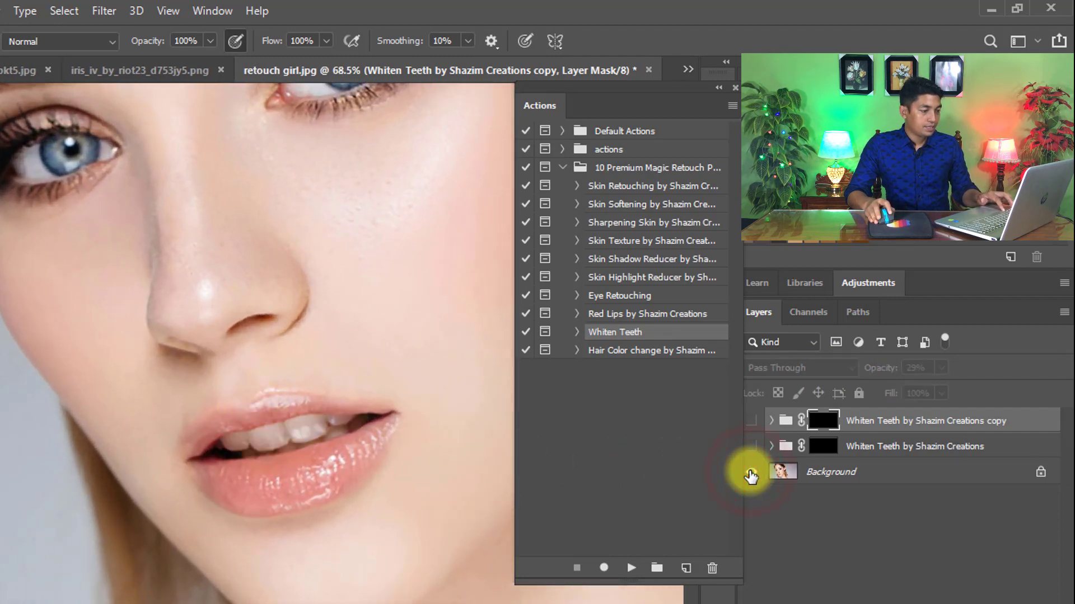
{"action": "left_click", "coordinate": [751, 474], "text": "alt"}
{"action": "mouse_move", "coordinate": [354, 420]}
{"action": "left_mouse_down"}
{"action": "mouse_move", "coordinate": [312, 420]}
{"action": "mouse_move", "coordinate": [354, 418]}
{"action": "left_mouse_up"}
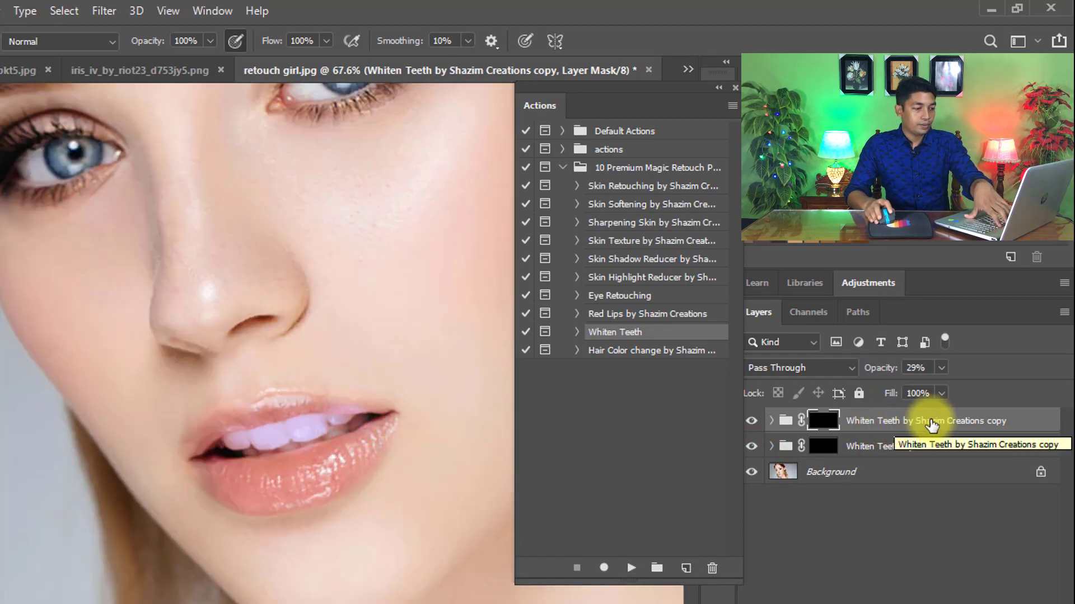
Step: Delete the duplicated Whiten Teeth group, keeping the original whitening group, and check the teeth
{"action": "key", "text": "Delete"}
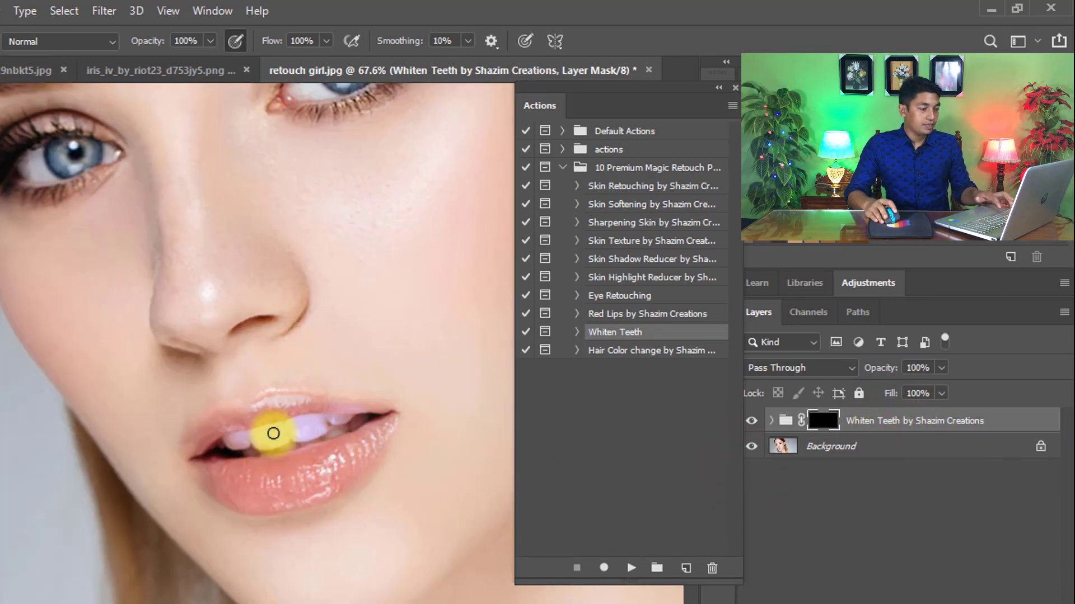
{"action": "left_click_drag", "start_coordinate": [295, 426], "coordinate": [325, 399]}
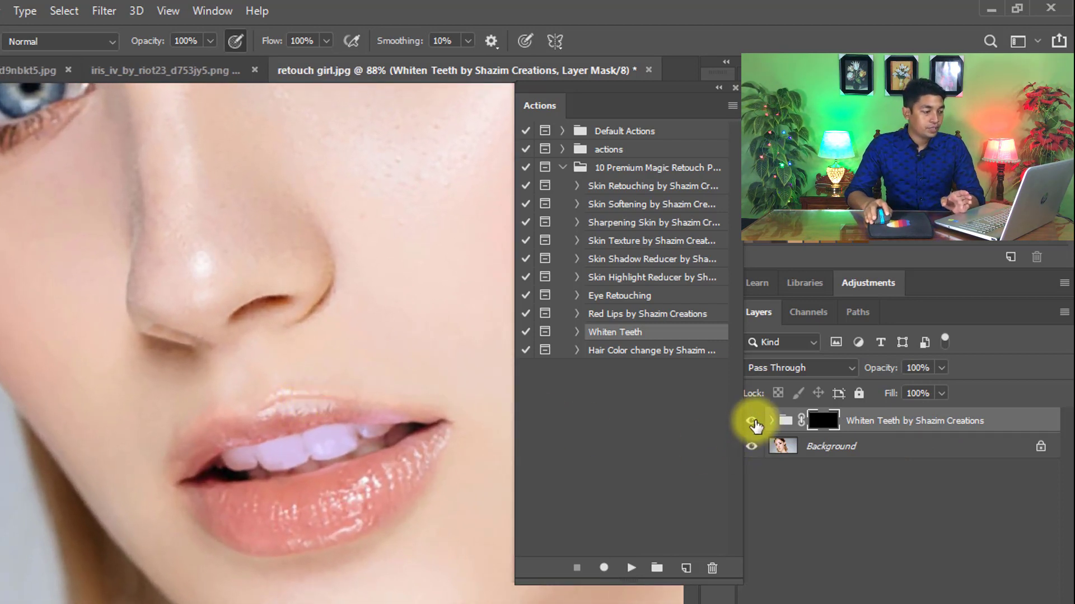
{"action": "left_click_drag", "start_coordinate": [317, 320], "coordinate": [310, 434]}
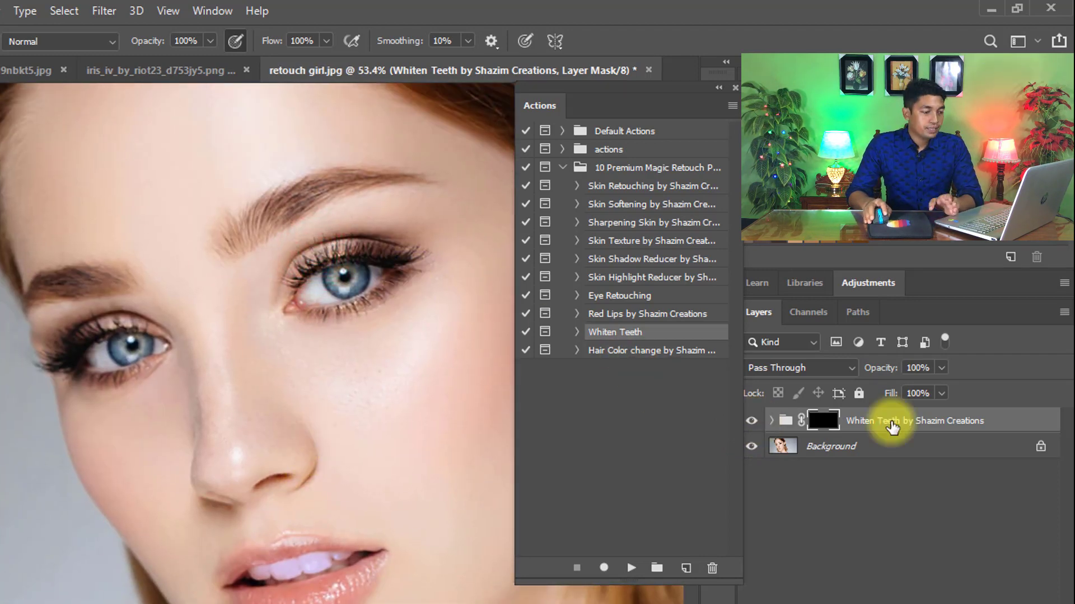
Step: Select the Hair Color change action and delete the remaining Whiten Teeth group from retouch girl.jpg
{"action": "left_click", "coordinate": [616, 353]}
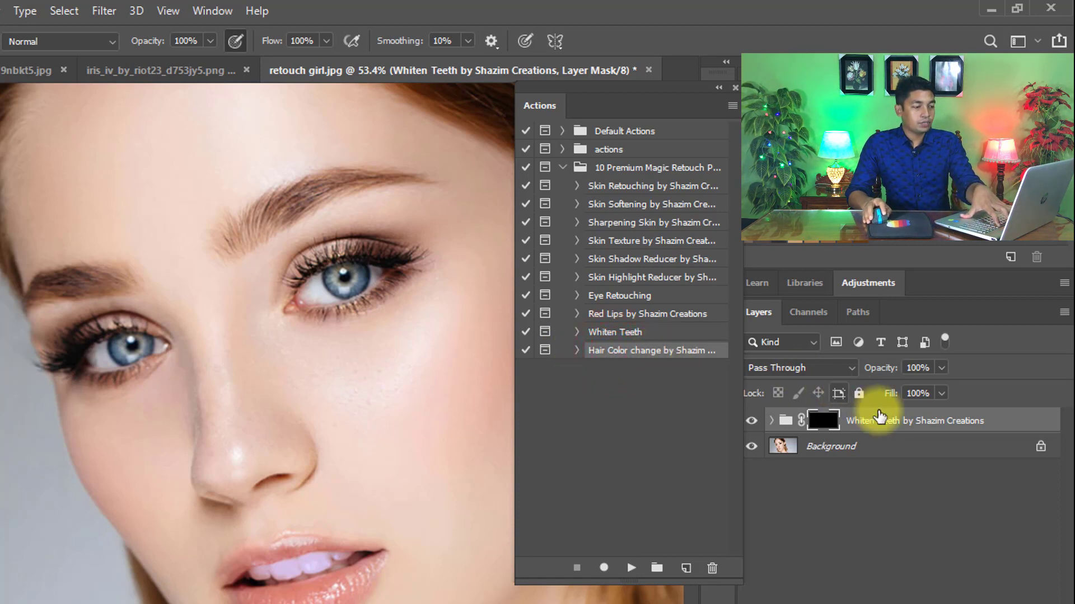
{"action": "left_click", "coordinate": [892, 423]}
{"action": "key", "text": "Delete"}
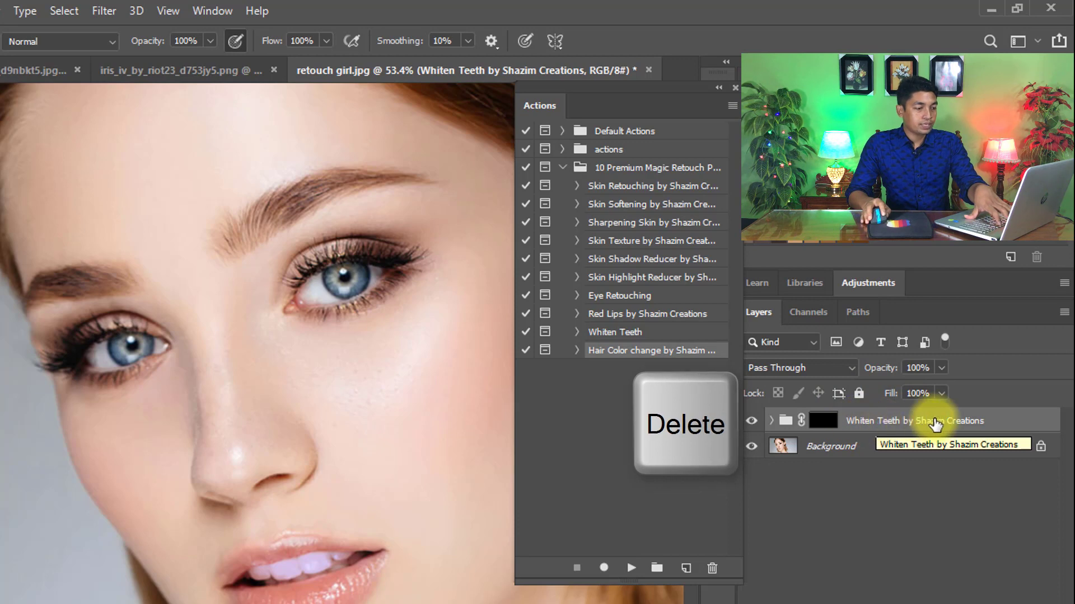
{"action": "key", "text": "Delete"}
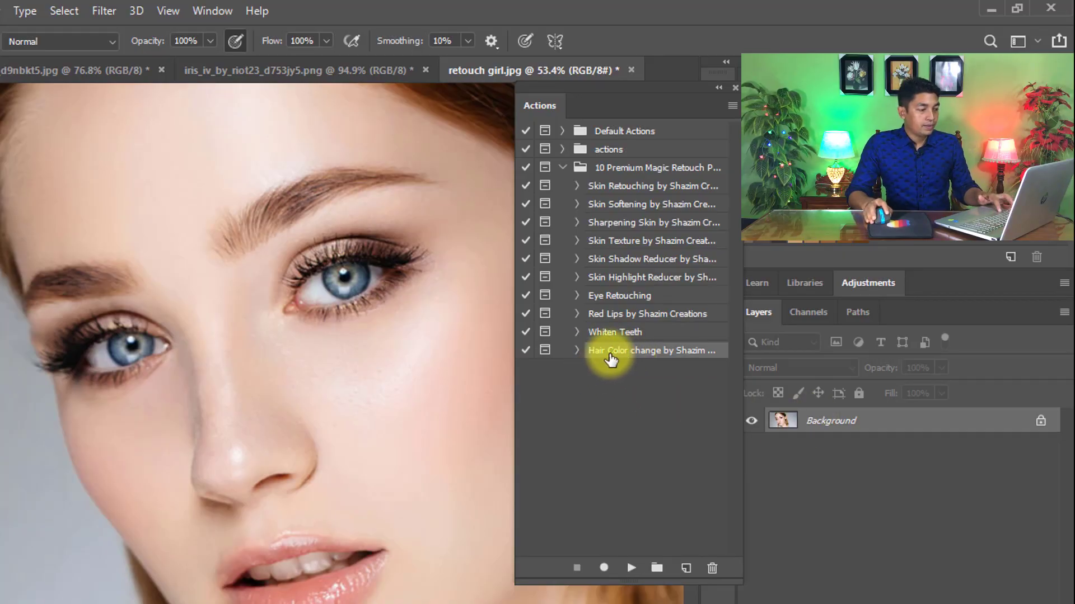
Step: Run the Hair Color change action on the blue-eyed model's portrait
{"action": "left_click_drag", "start_coordinate": [361, 304], "coordinate": [332, 303]}
{"action": "left_click_drag", "start_coordinate": [332, 302], "coordinate": [147, 417]}
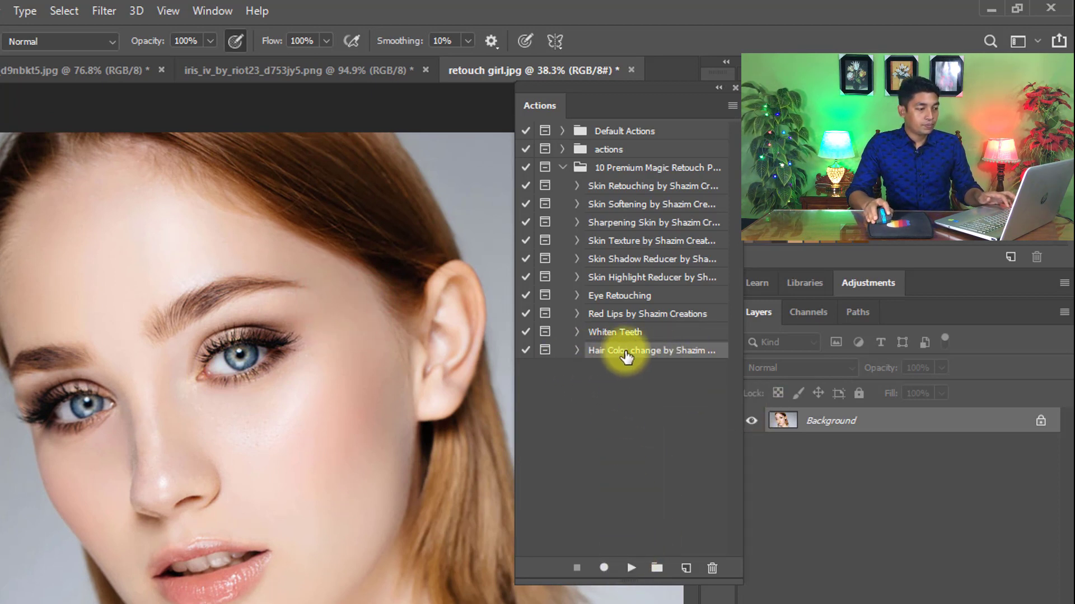
{"action": "left_click", "coordinate": [630, 569]}
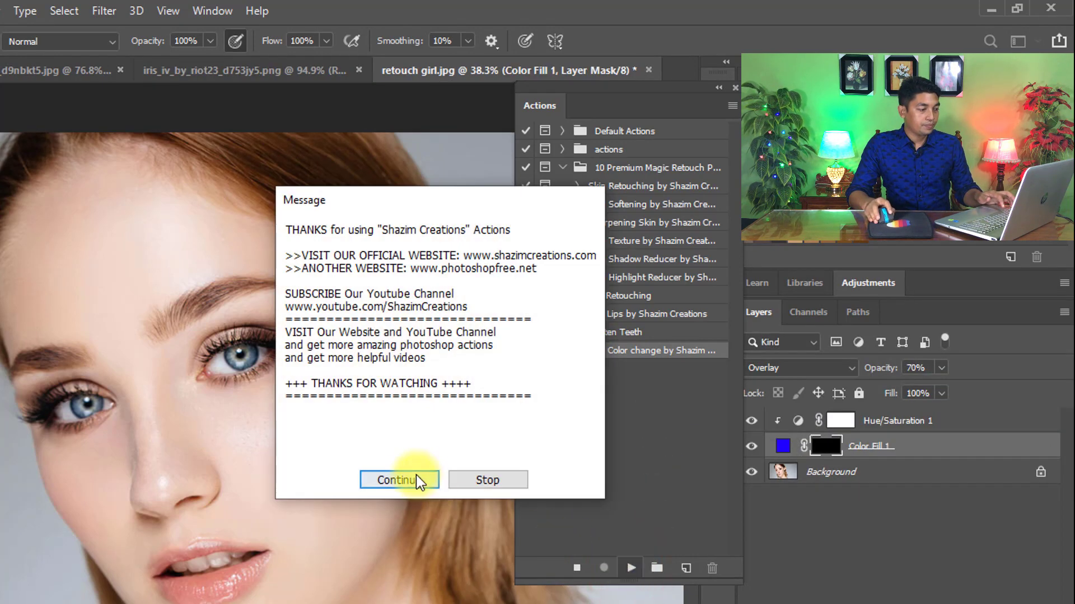
{"action": "left_click", "coordinate": [400, 481]}
Step: Paint the Color Fill 1 mask over the hair on the crown and along both sides of the face
{"action": "scroll", "coordinate": [259, 235], "scroll_direction": "up", "scroll_amount": 2}
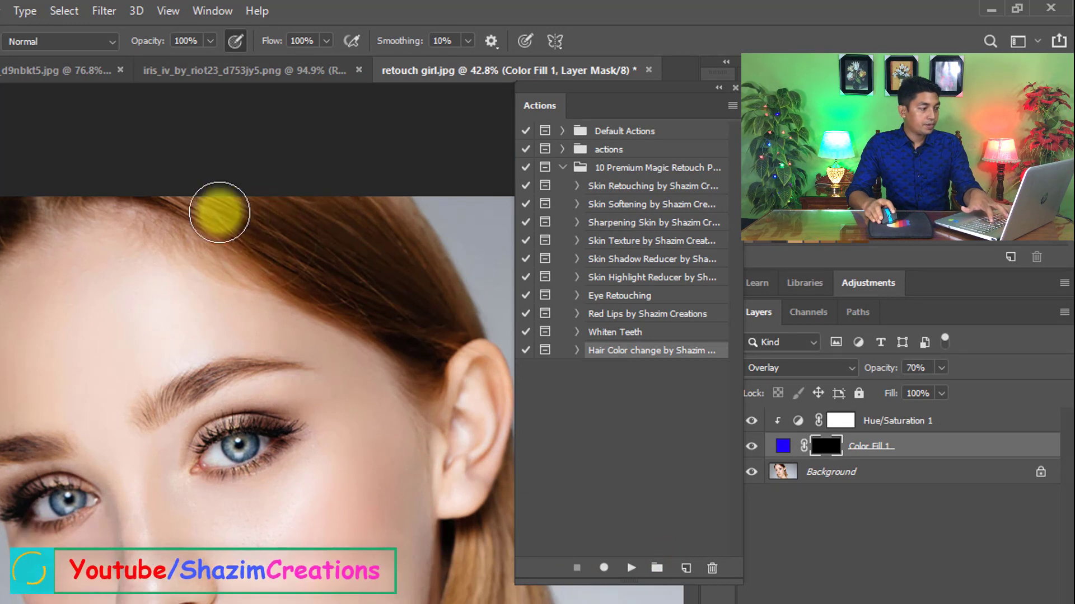
{"action": "mouse_move", "coordinate": [223, 211]}
{"action": "left_mouse_down"}
{"action": "mouse_move", "coordinate": [342, 273]}
{"action": "mouse_move", "coordinate": [417, 330]}
{"action": "mouse_move", "coordinate": [422, 314]}
{"action": "mouse_move", "coordinate": [455, 297]}
{"action": "mouse_move", "coordinate": [389, 304]}
{"action": "left_mouse_up"}
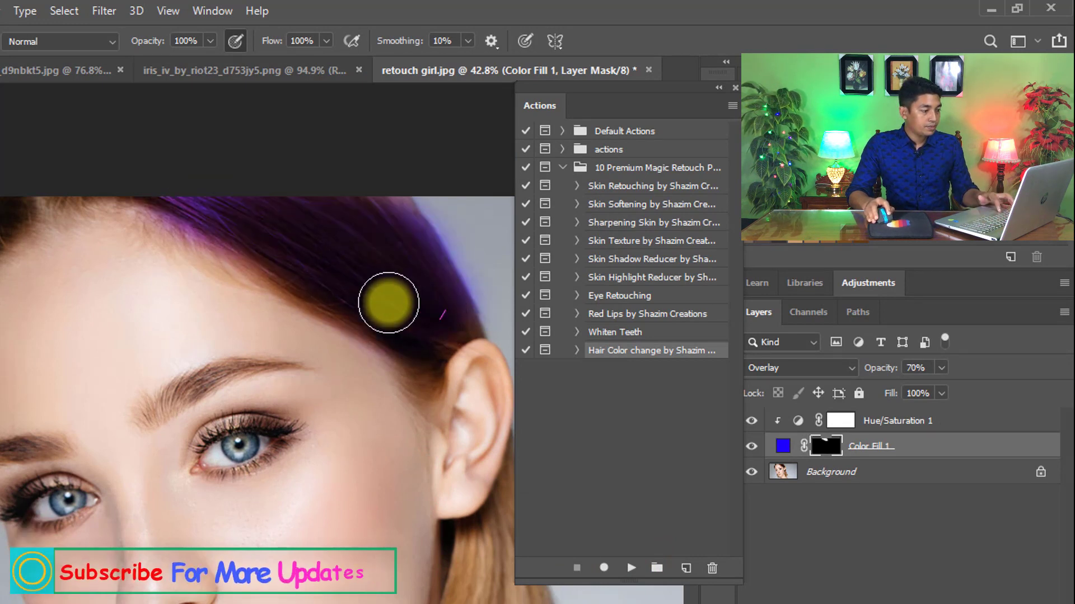
{"action": "left_click_drag", "start_coordinate": [290, 256], "coordinate": [408, 262]}
{"action": "left_click_drag", "start_coordinate": [101, 210], "coordinate": [129, 211]}
{"action": "mouse_move", "coordinate": [1, 232]}
{"action": "left_mouse_down"}
{"action": "mouse_move", "coordinate": [81, 211]}
{"action": "mouse_move", "coordinate": [296, 338]}
{"action": "left_mouse_up"}
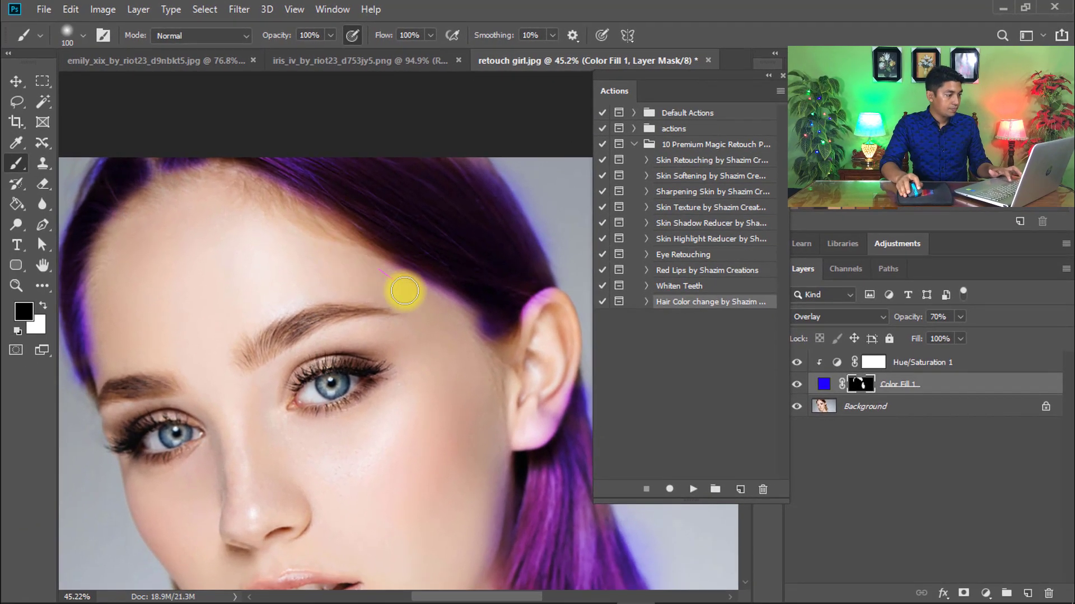
Step: Refine the Color Fill 1 mask, removing color spill along the forehead hairline with black and covering the remaining lower hair
{"action": "left_click", "coordinate": [391, 278]}
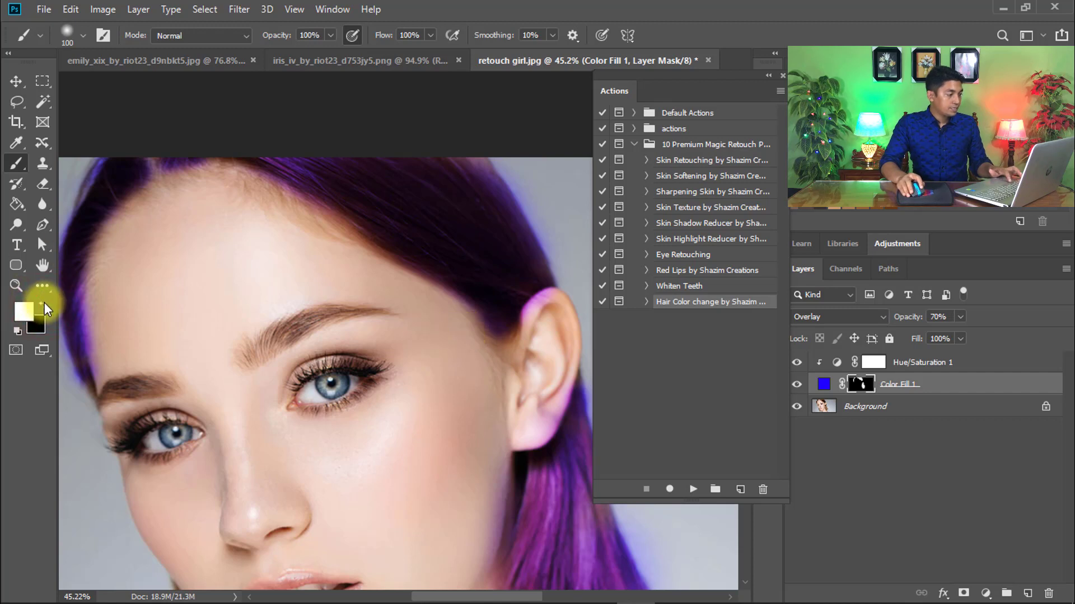
{"action": "left_click", "coordinate": [42, 305]}
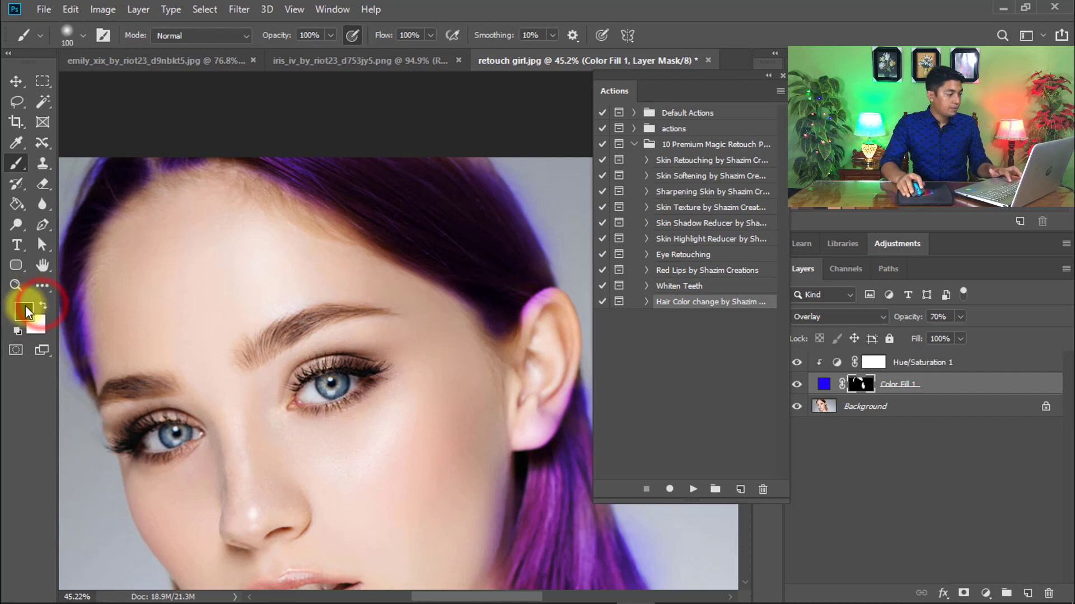
{"action": "left_click_drag", "start_coordinate": [337, 271], "coordinate": [423, 269]}
{"action": "left_click_drag", "start_coordinate": [288, 170], "coordinate": [259, 172]}
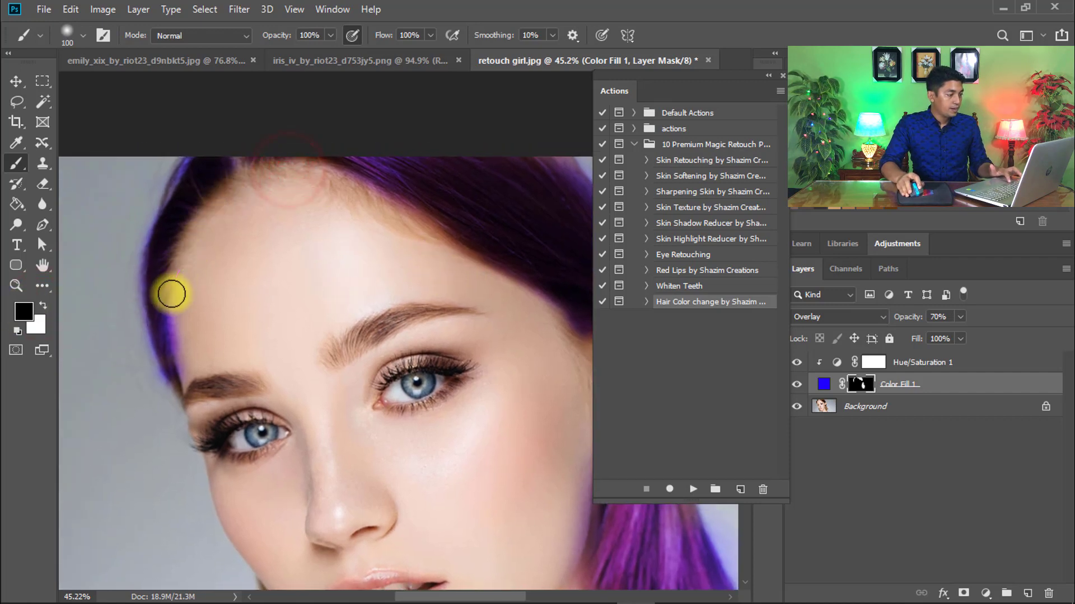
{"action": "left_click_drag", "start_coordinate": [266, 336], "coordinate": [170, 248]}
{"action": "left_click_drag", "start_coordinate": [372, 278], "coordinate": [283, 226]}
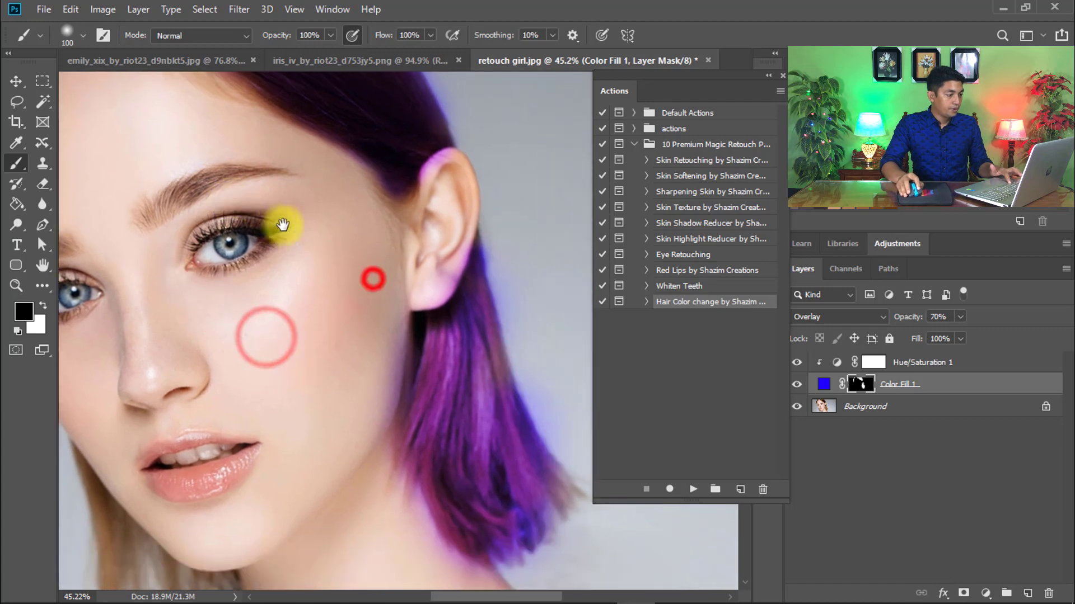
{"action": "mouse_move", "coordinate": [435, 185]}
{"action": "left_mouse_down"}
{"action": "mouse_move", "coordinate": [450, 167]}
{"action": "mouse_move", "coordinate": [443, 324]}
{"action": "mouse_move", "coordinate": [392, 348]}
{"action": "mouse_move", "coordinate": [413, 352]}
{"action": "mouse_move", "coordinate": [398, 444]}
{"action": "left_mouse_up"}
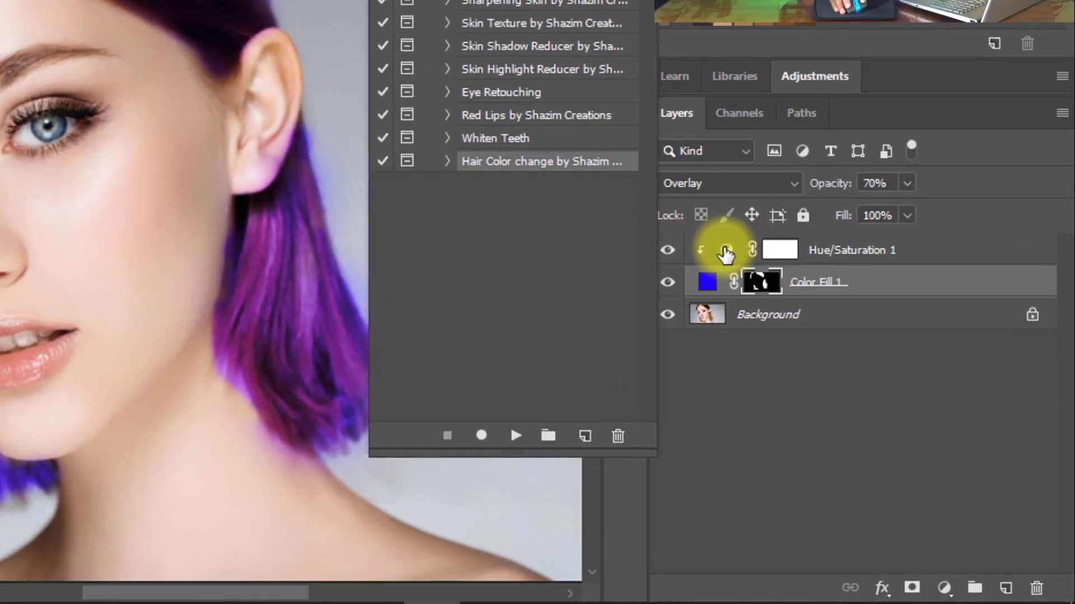
Step: Set the hue of the Hue/Saturation 1 adjustment to +55 to turn the hair pink
{"action": "double_click", "coordinate": [836, 362]}
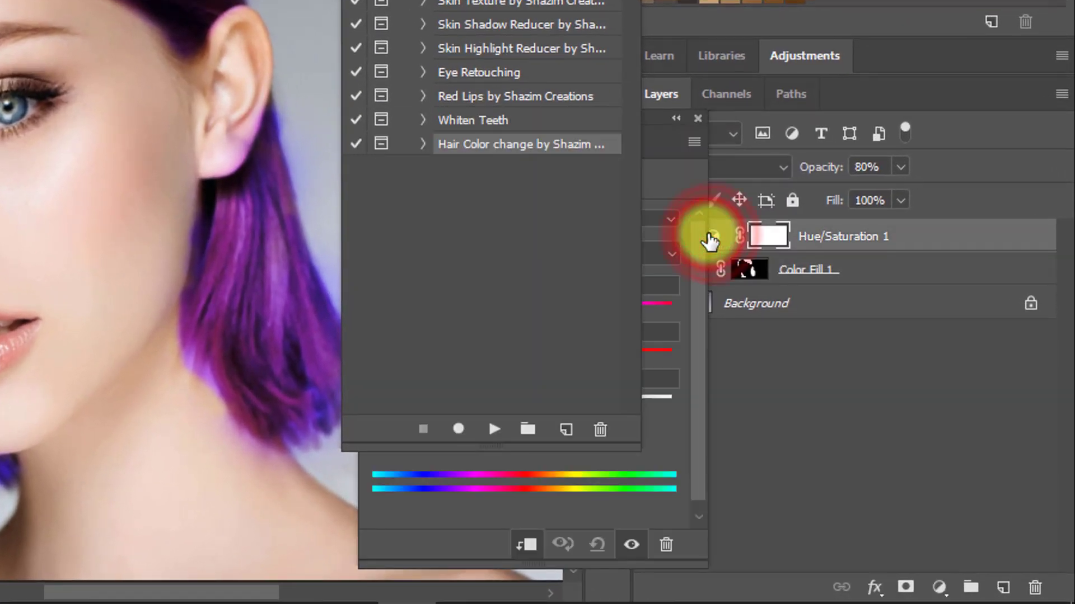
{"action": "left_click_drag", "start_coordinate": [530, 119], "coordinate": [554, 108]}
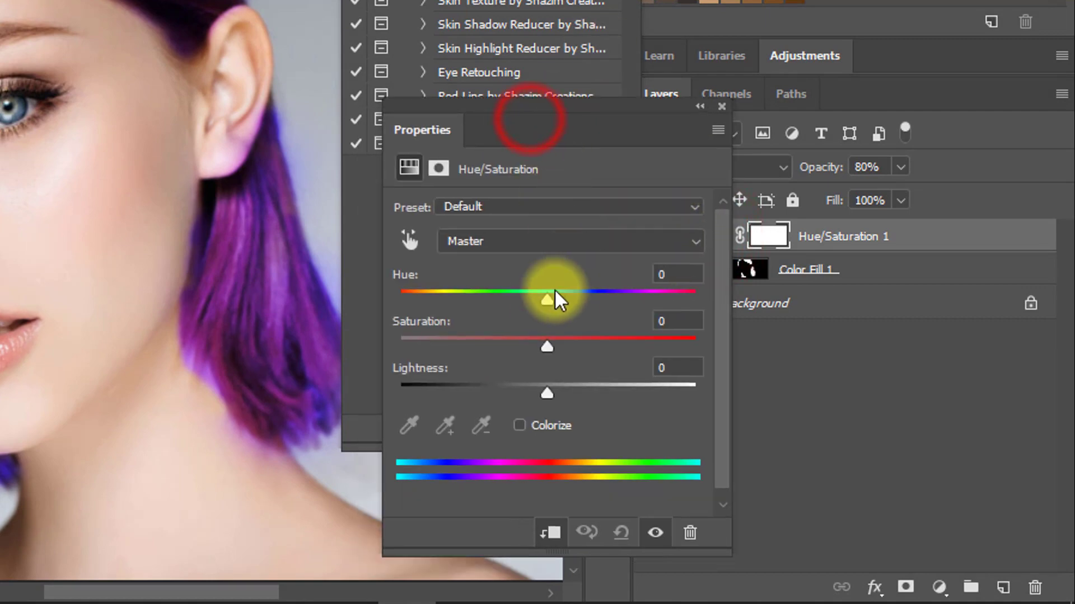
{"action": "left_click_drag", "start_coordinate": [546, 295], "coordinate": [625, 297]}
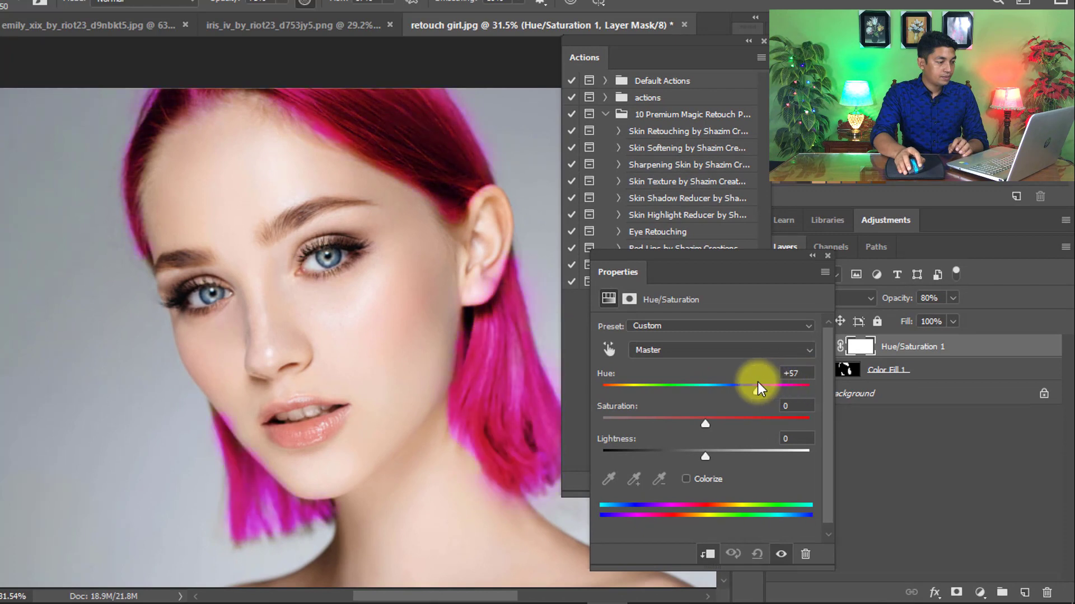
{"action": "mouse_move", "coordinate": [757, 382]}
{"action": "left_mouse_down"}
{"action": "mouse_move", "coordinate": [597, 382]}
{"action": "mouse_move", "coordinate": [759, 378]}
{"action": "left_mouse_up"}
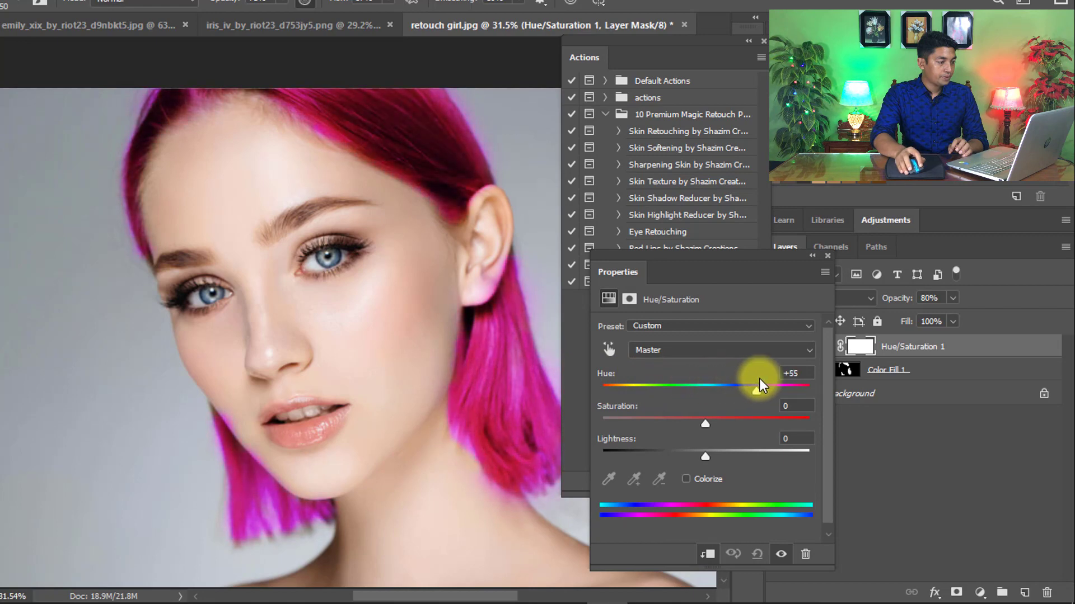
{"action": "left_click", "coordinate": [827, 255]}
{"action": "left_click_drag", "start_coordinate": [374, 311], "coordinate": [345, 307]}
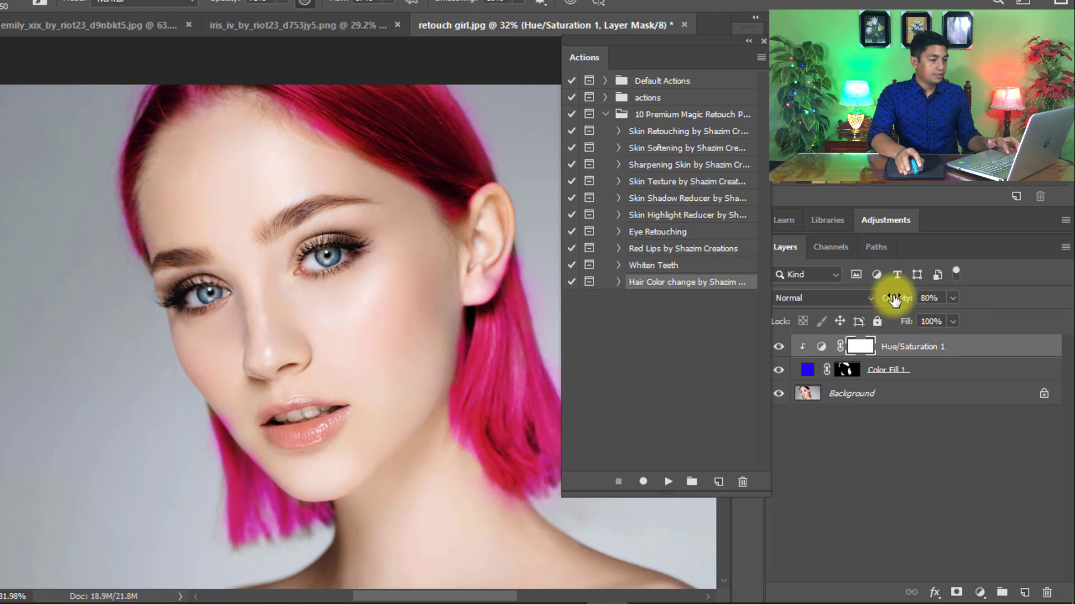
Step: Lower the Hue/Saturation 1 layer's opacity to 46% and set its hue to +101
{"action": "left_click_drag", "start_coordinate": [894, 300], "coordinate": [853, 299]}
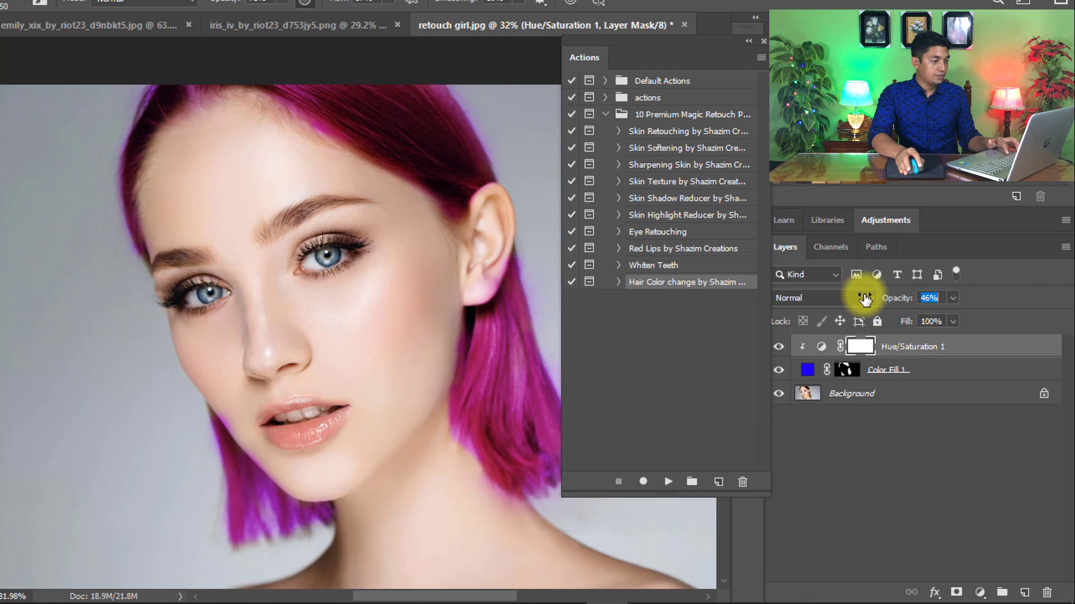
{"action": "double_click", "coordinate": [821, 346]}
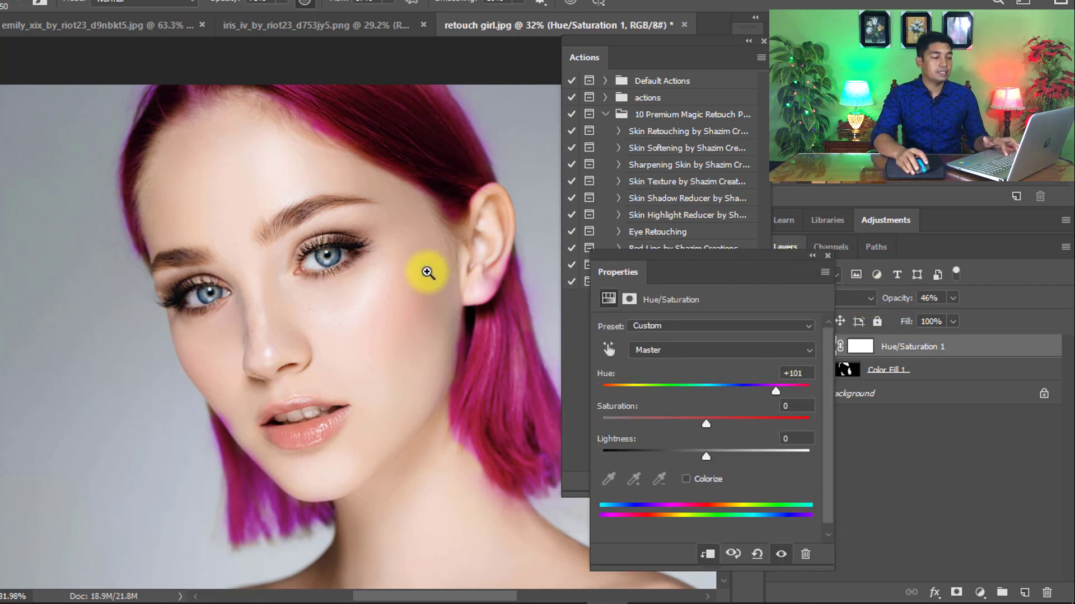
{"action": "left_click_drag", "start_coordinate": [427, 273], "coordinate": [428, 268]}
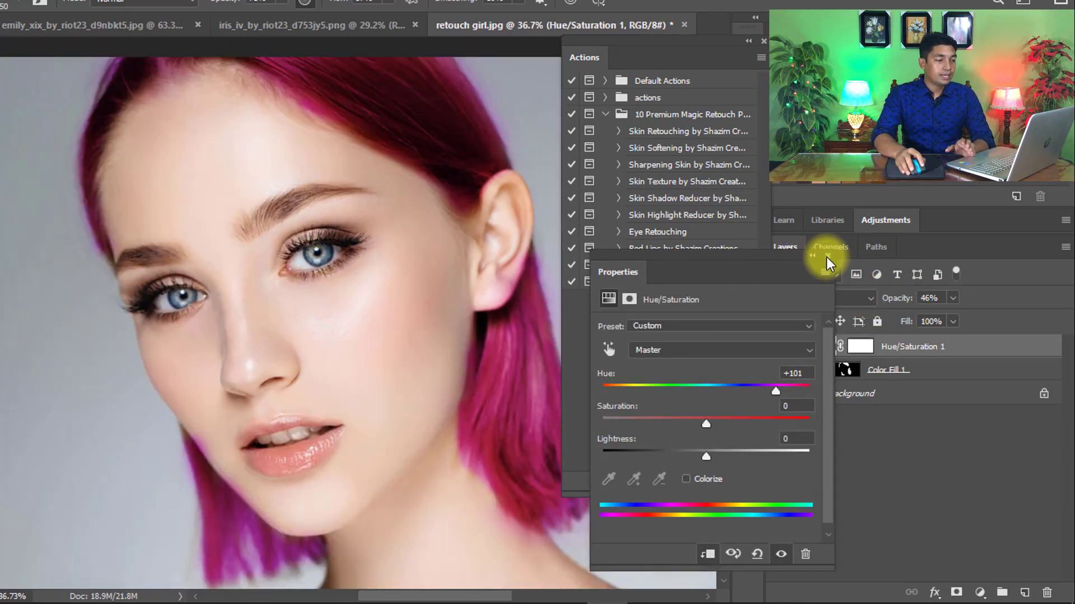
{"action": "left_click", "coordinate": [826, 257]}
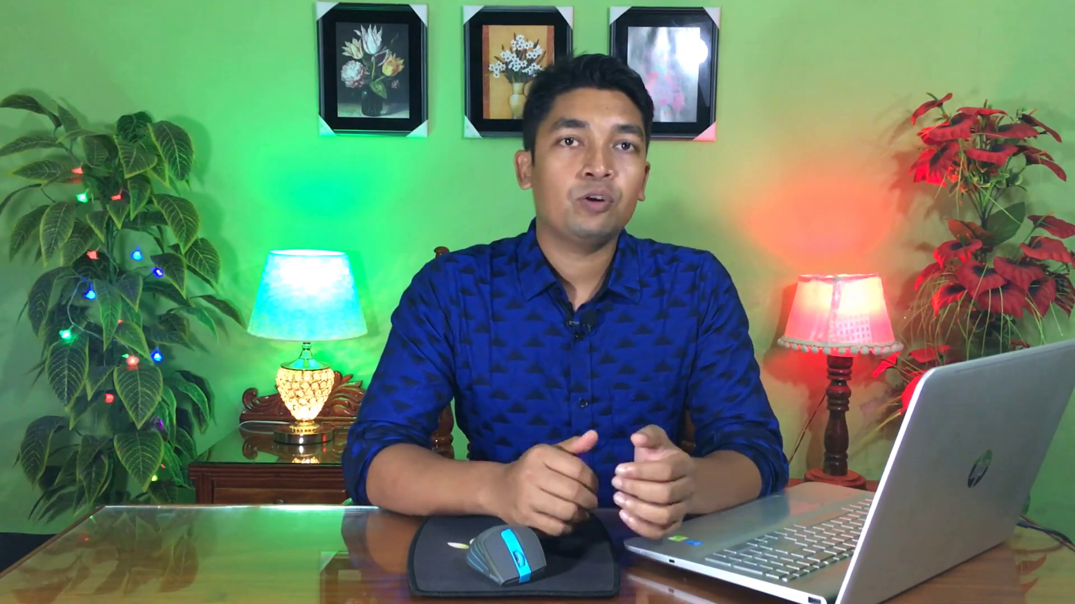